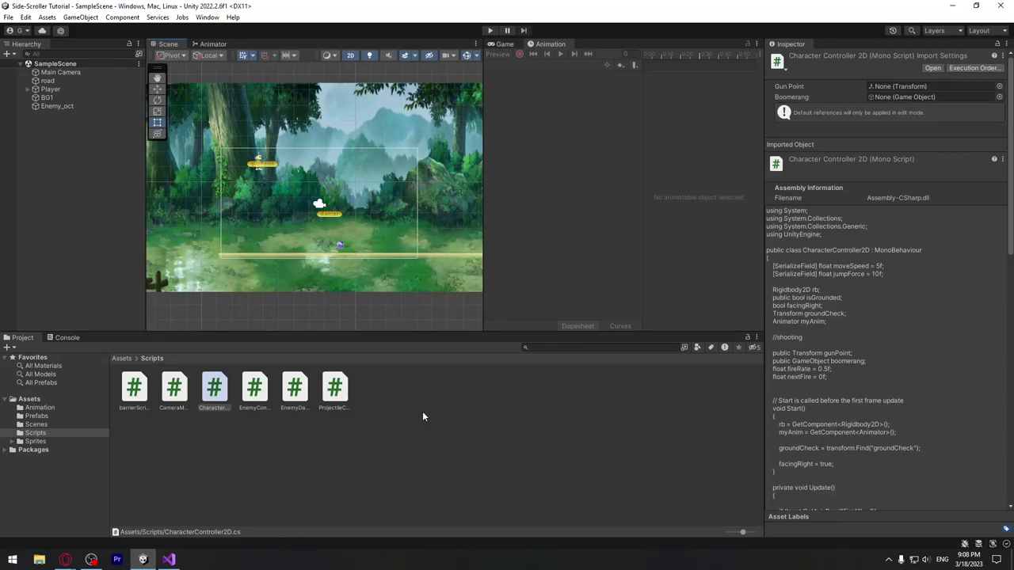
# Zoom toward the characters and select Enemy_oct to inspect its Rigidbody 2D, Box Collider 2D and oct_move animation
pyautogui.scroll(3, 324, 238)
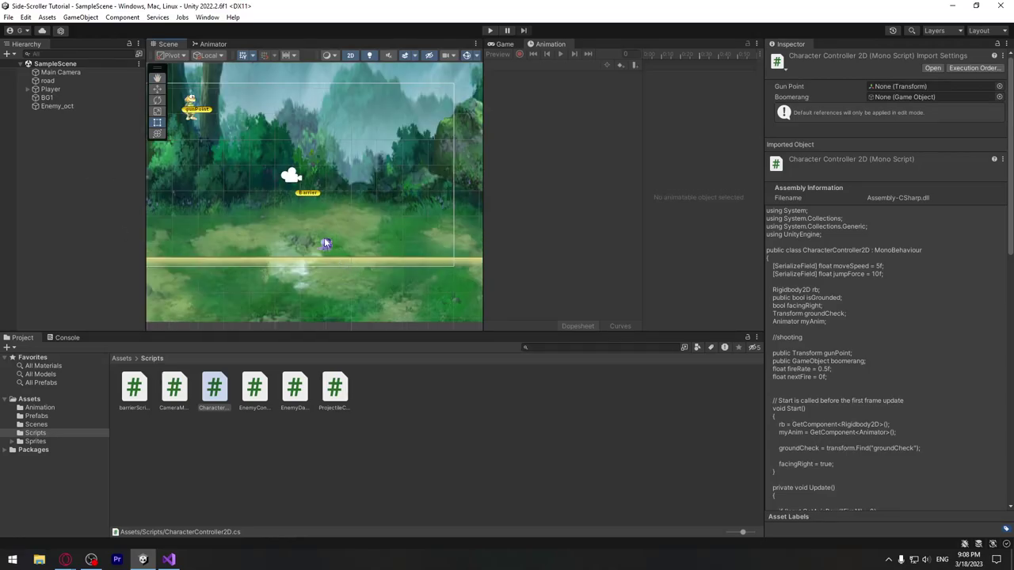
pyautogui.scroll(2, 328, 252)
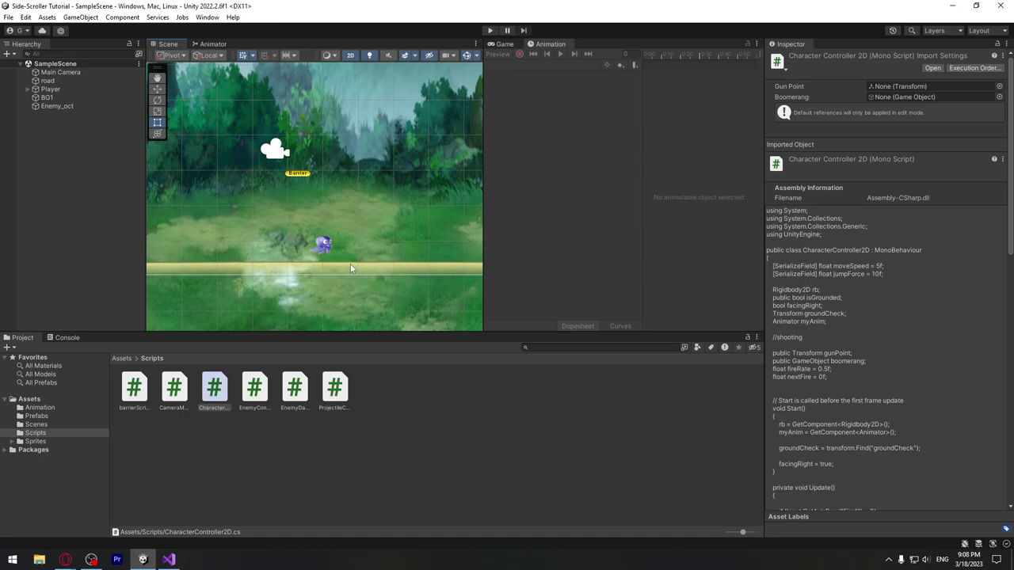
pyautogui.click(322, 244)
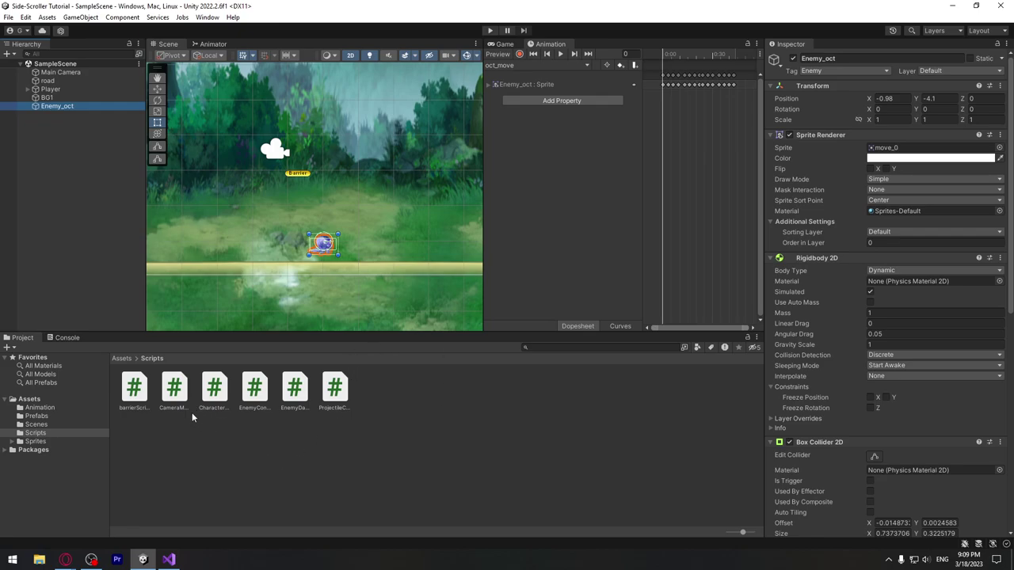
# Open EnemyController in Visual Studio and select the rb.velocity line in CharacterController2D's FixedUpdate
pyautogui.doubleClick(254, 388)
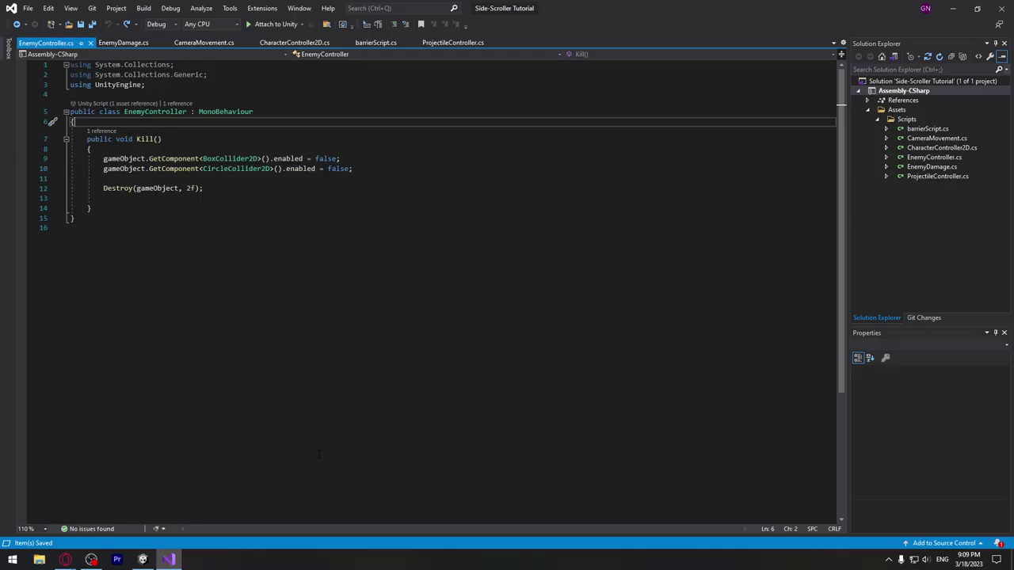
pyautogui.click(297, 42)
pyautogui.scroll(-3, 303, 175)
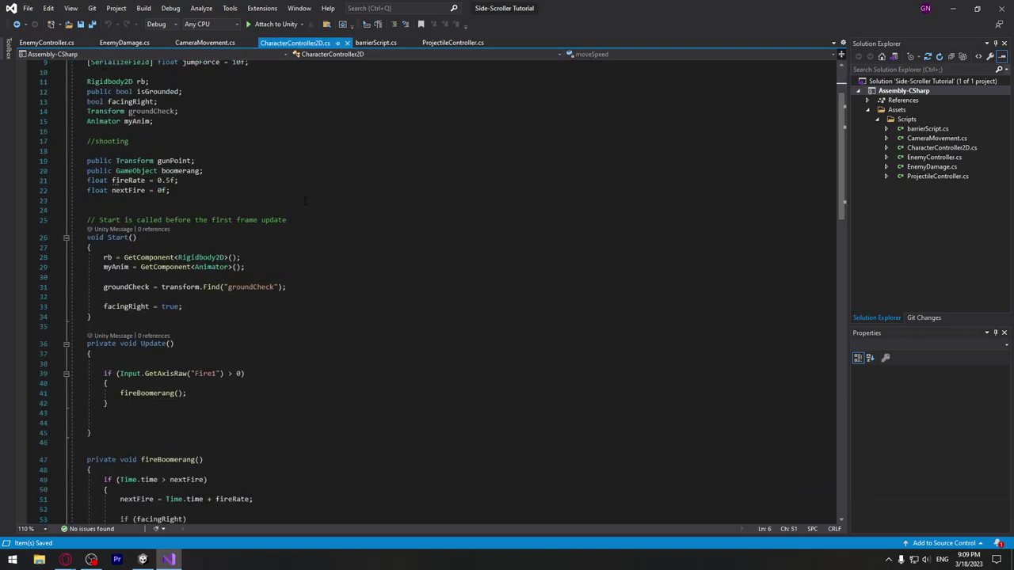
pyautogui.scroll(-6, 326, 343)
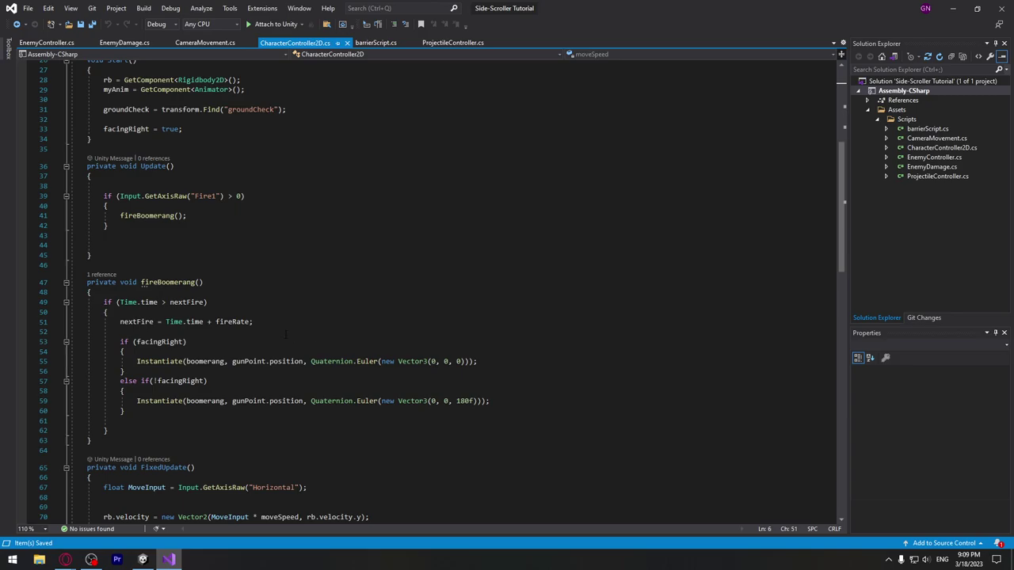
pyautogui.scroll(-4, 287, 330)
pyautogui.scroll(-2, 287, 331)
pyautogui.moveTo(307, 310)
pyautogui.mouseDown()
pyautogui.moveTo(104, 310)
pyautogui.moveTo(370, 339)
pyautogui.mouseUp()
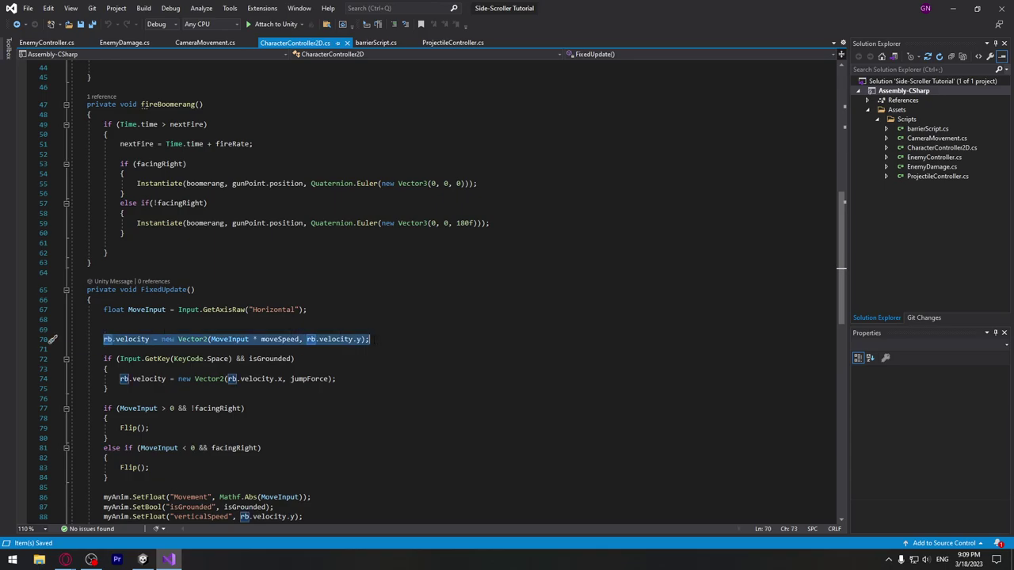
# In EnemyController, create an Update() method and paste the copied rb.velocity line into it
pyautogui.click(124, 43)
pyautogui.click(44, 43)
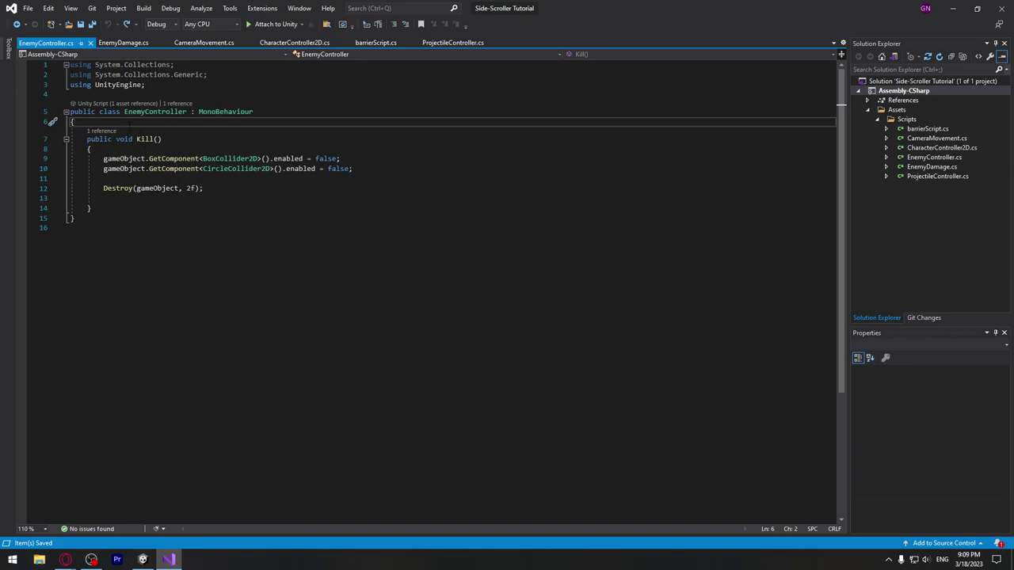
pyautogui.press('Return')
pyautogui.press('Return')
pyautogui.press('Return')
pyautogui.press('Up')
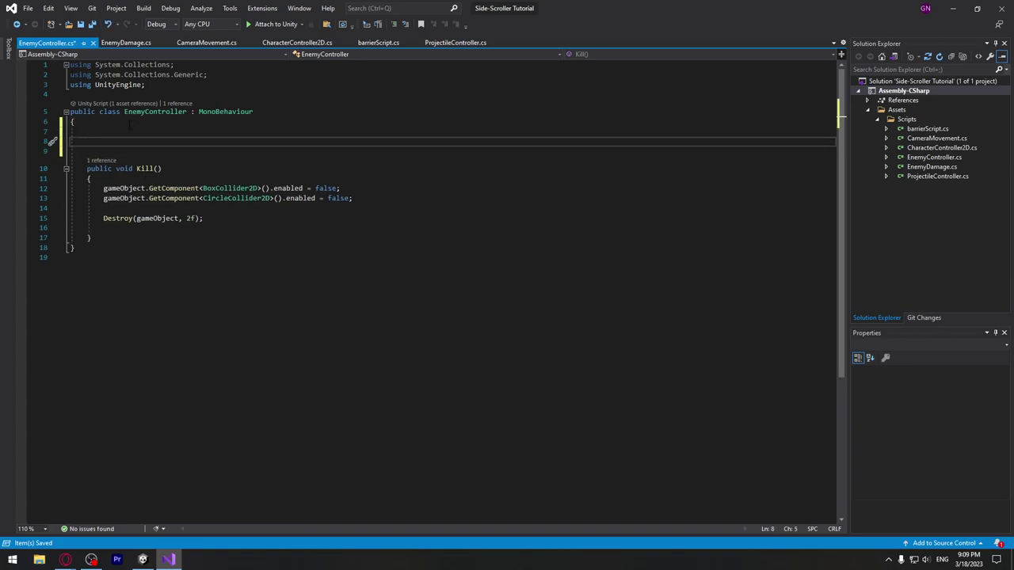
pyautogui.write('u')
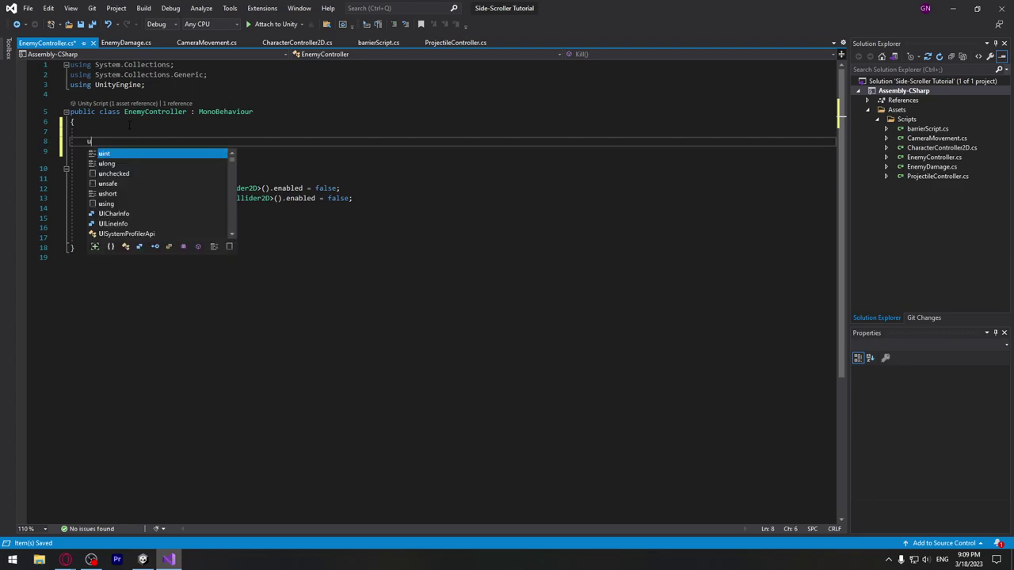
pyautogui.write('pda')
pyautogui.press('Tab')
pyautogui.write('rb.velocity = new Vector2(MoveInput * moveSpeed, rb.velocity.y);')
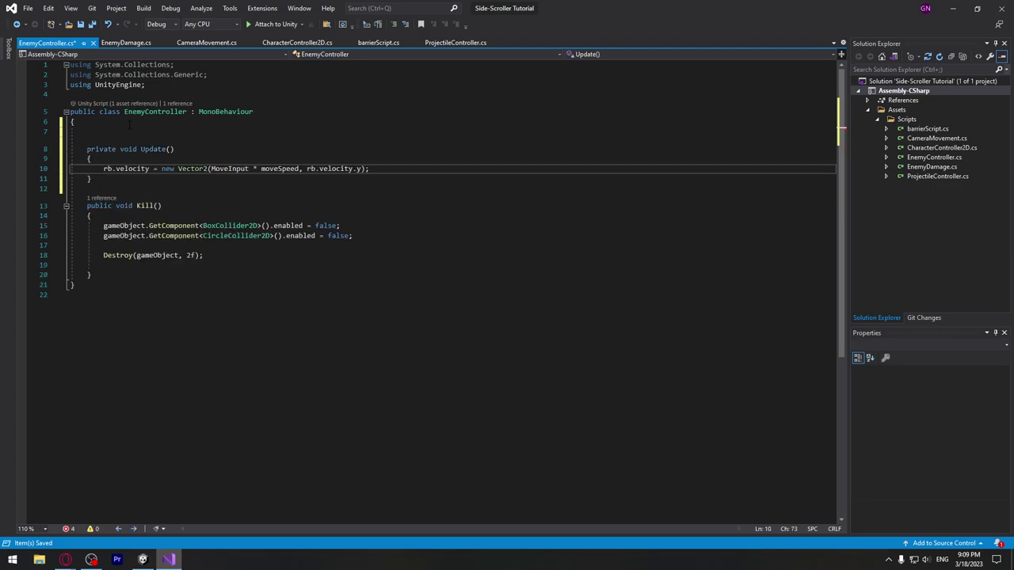
pyautogui.click(104, 169)
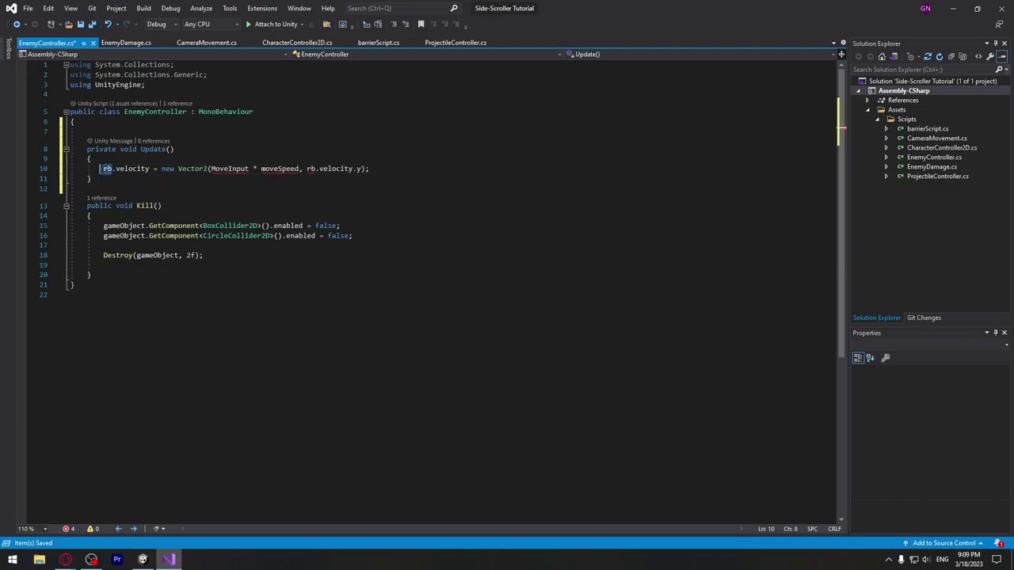
pyautogui.moveTo(226, 170)
pyautogui.moveTo(210, 169); pyautogui.dragTo(299, 169)
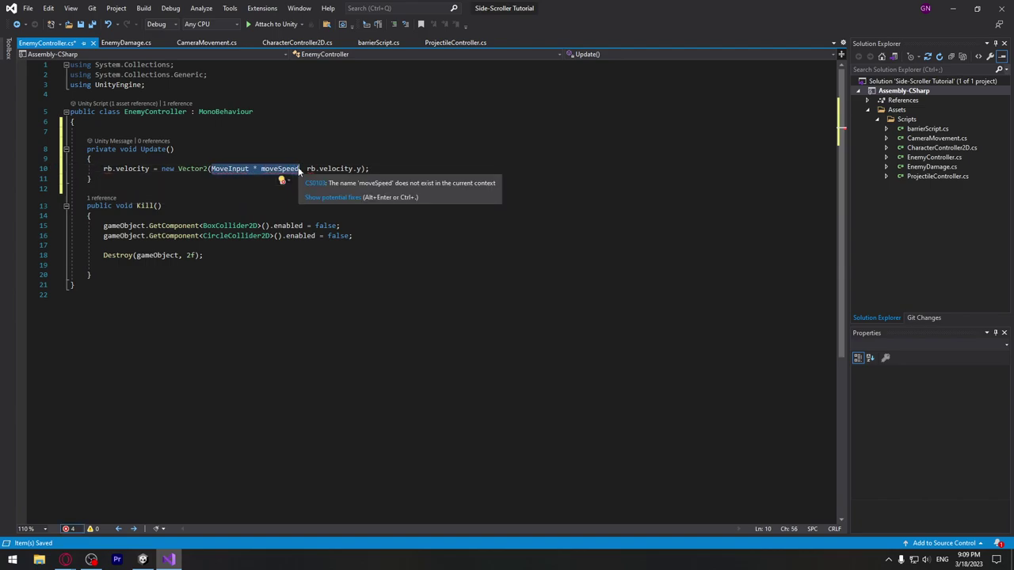
# Declare a Rigidbody2D rb field at the top of the class
pyautogui.click(106, 130)
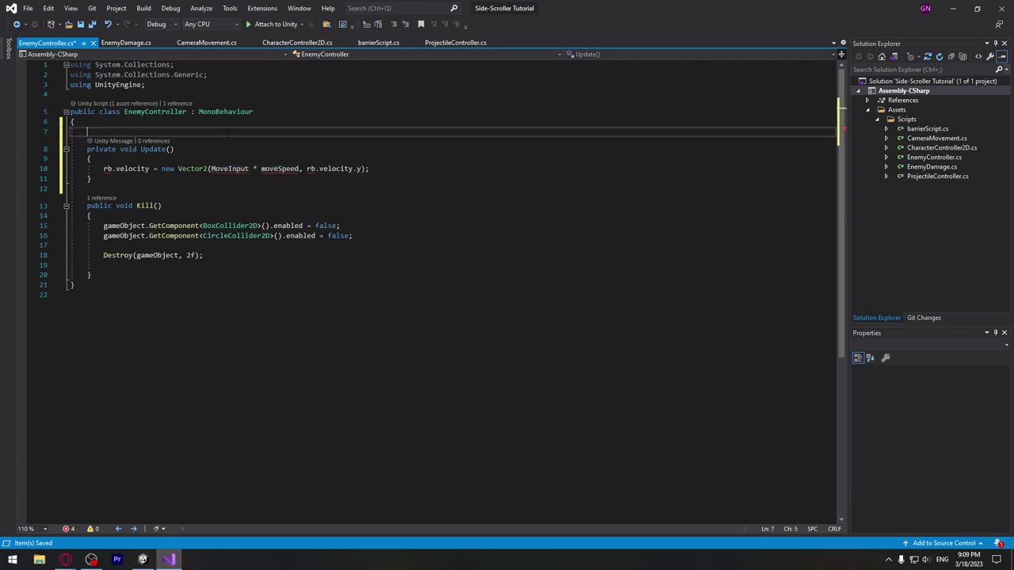
pyautogui.press('Return')
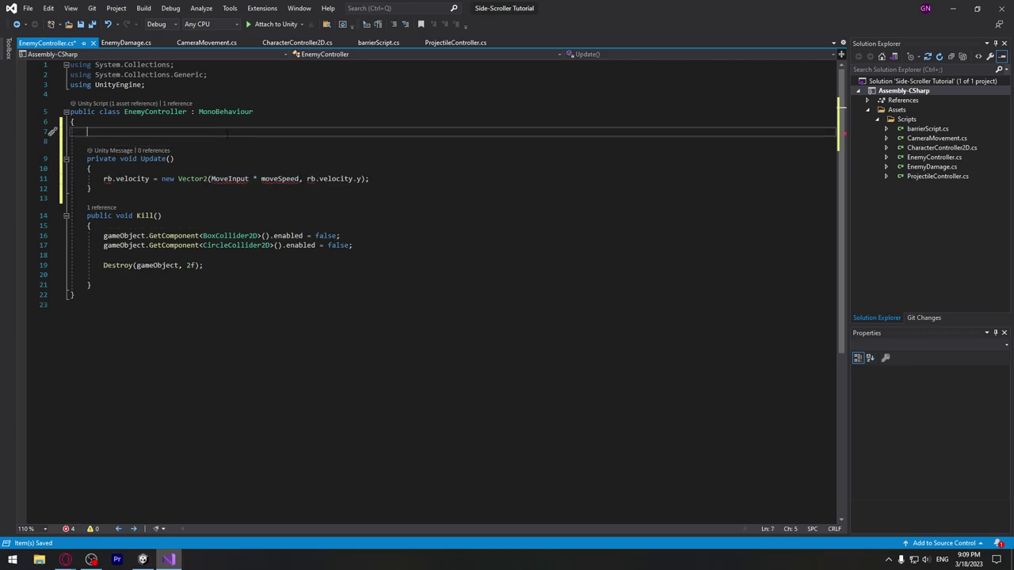
pyautogui.press('Return')
pyautogui.write('Rigid')
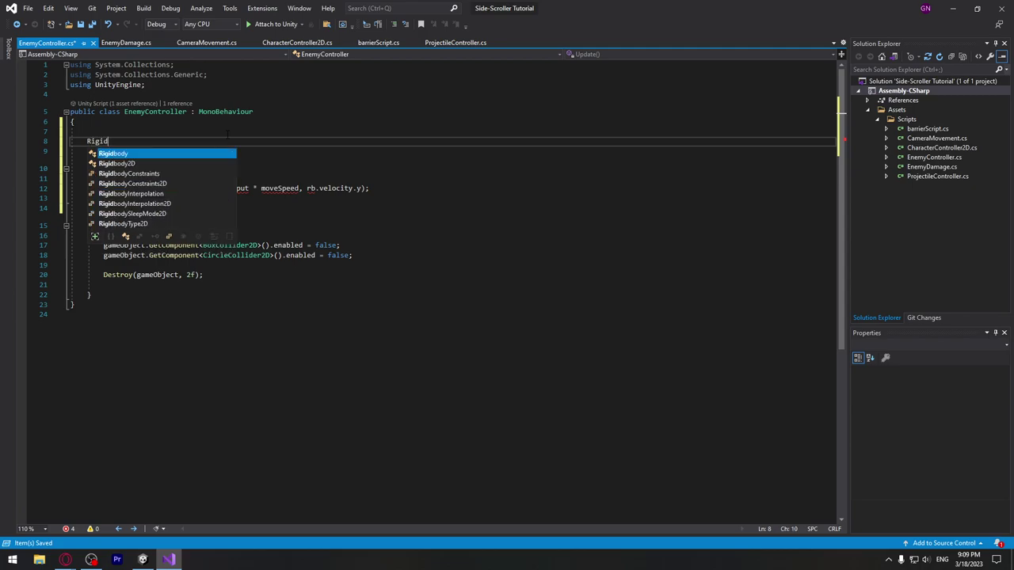
pyautogui.press('Down')
pyautogui.press('Tab')
pyautogui.write('rb')
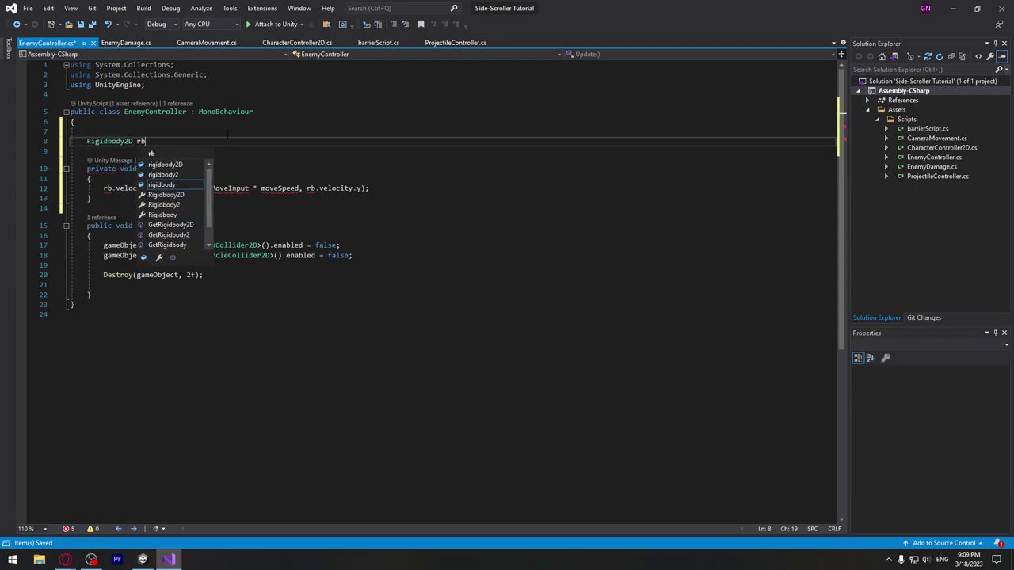
pyautogui.write(';')
pyautogui.press('Return')
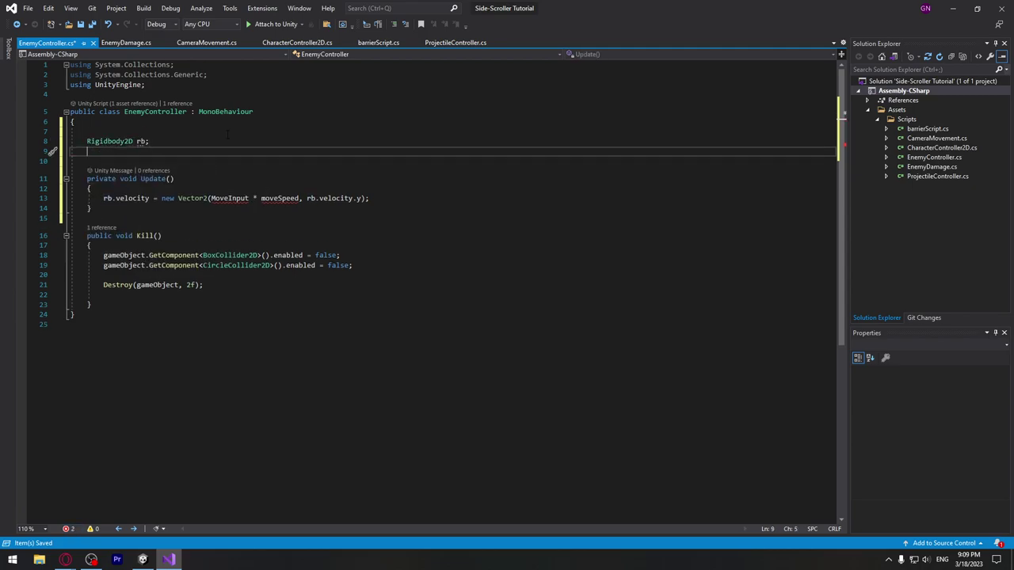
# Add a [SerializeField] float moveSpeed = 5f; field and save the script
pyautogui.press('Delete')
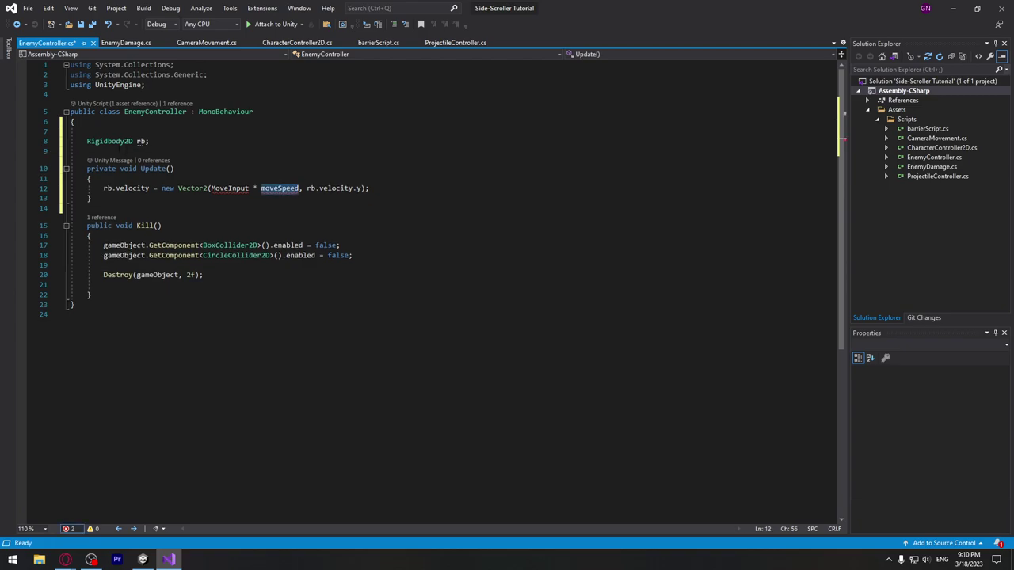
pyautogui.write('[]')
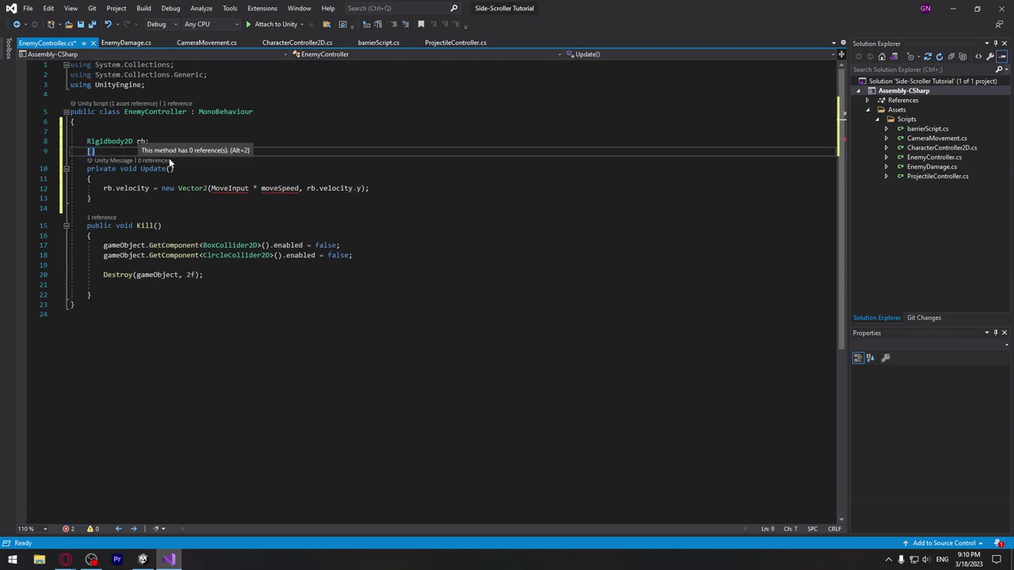
pyautogui.write('Seri')
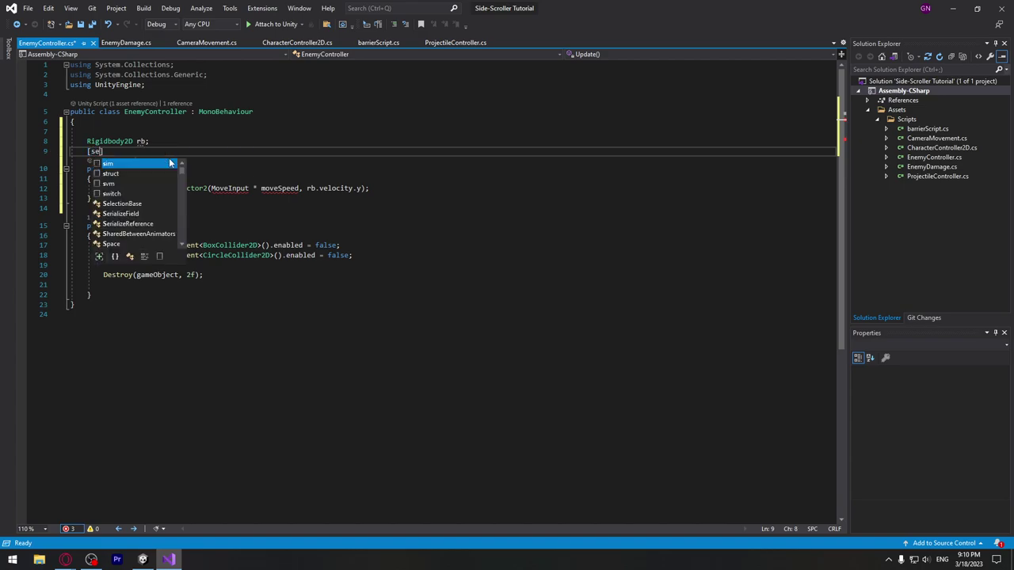
pyautogui.press('Tab')
pyautogui.write('] flo')
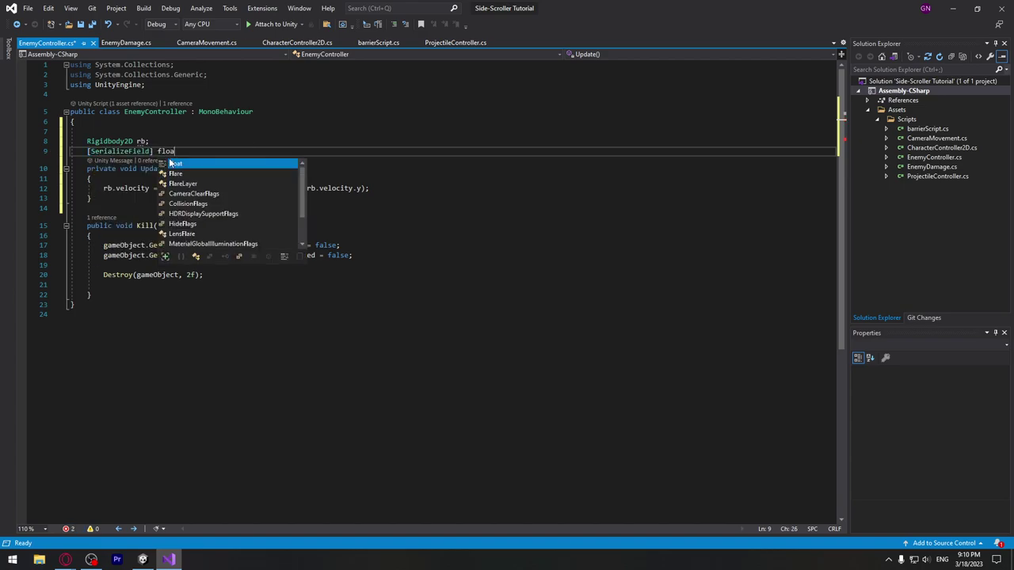
pyautogui.write('at moveSpeed')
pyautogui.press('BackSpace')
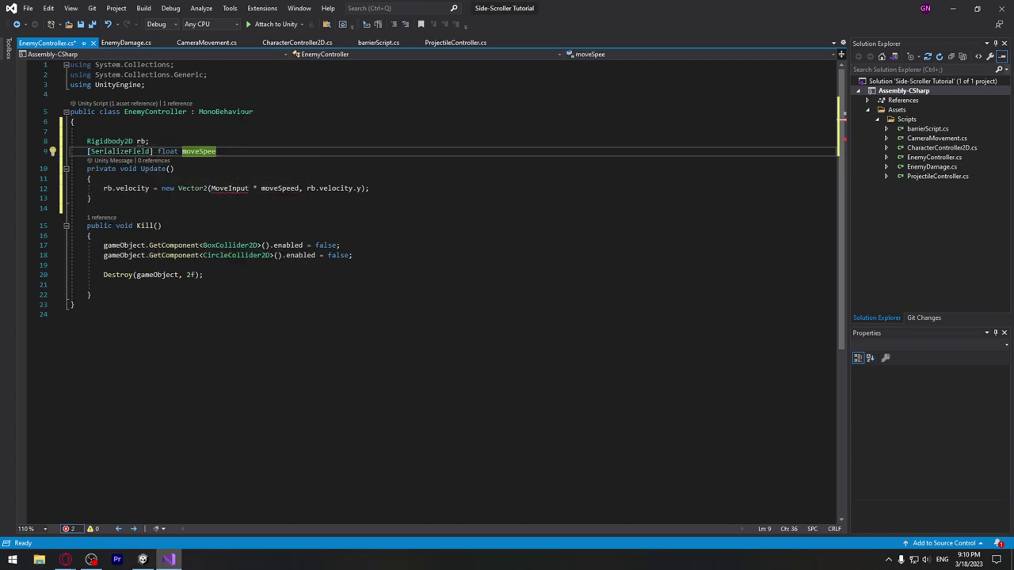
pyautogui.write('d = ')
pyautogui.write('5f;')
pyautogui.hotkey('ctrl', 's')
pyautogui.press('Return')
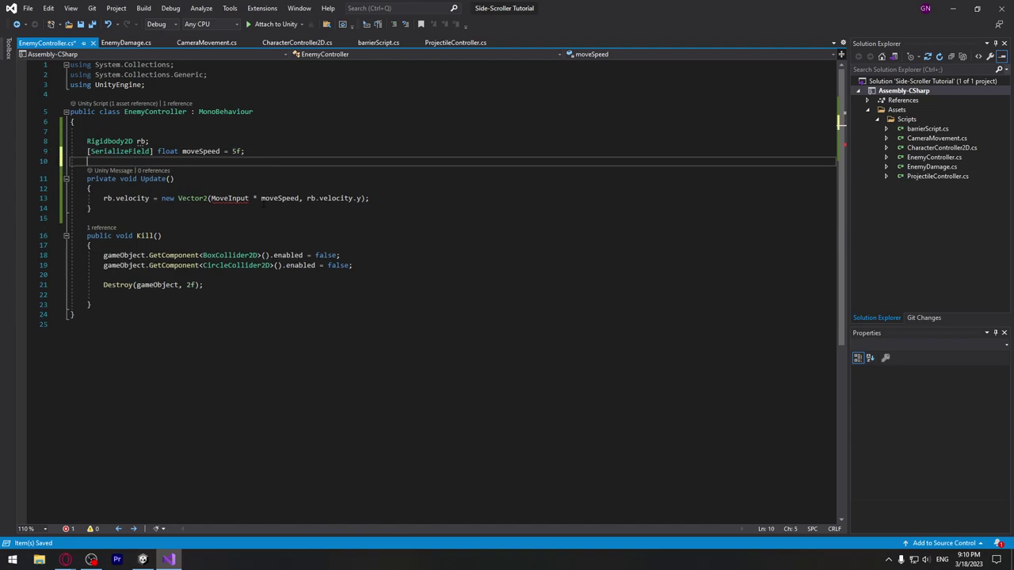
pyautogui.moveTo(260, 198); pyautogui.dragTo(211, 198)
# Delete 'MoveInput *' so Update sets rb.velocity = new Vector2(moveSpeed, rb.velocity.y), and save
pyautogui.press('BackSpace')
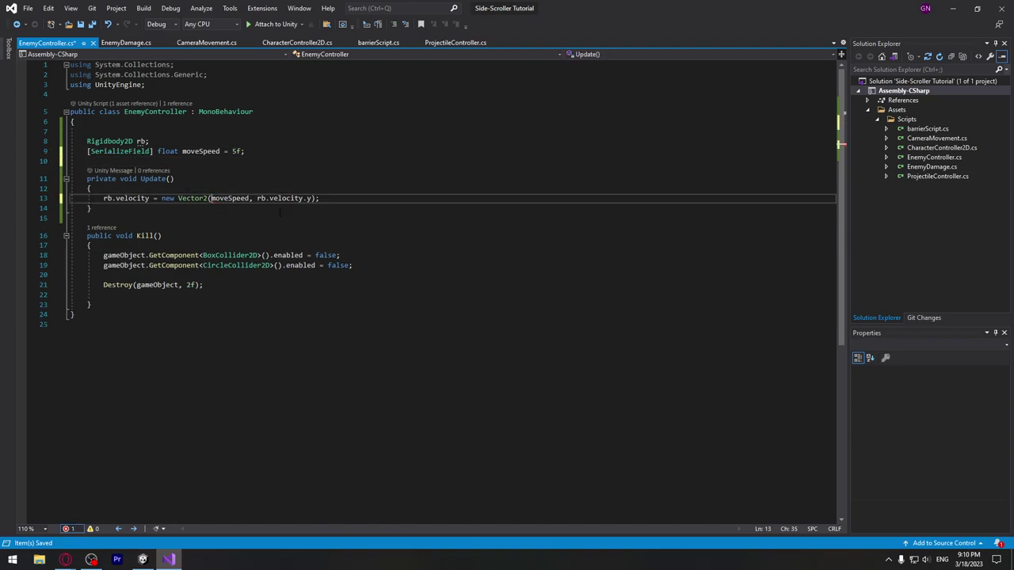
pyautogui.hotkey('ctrl', 's')
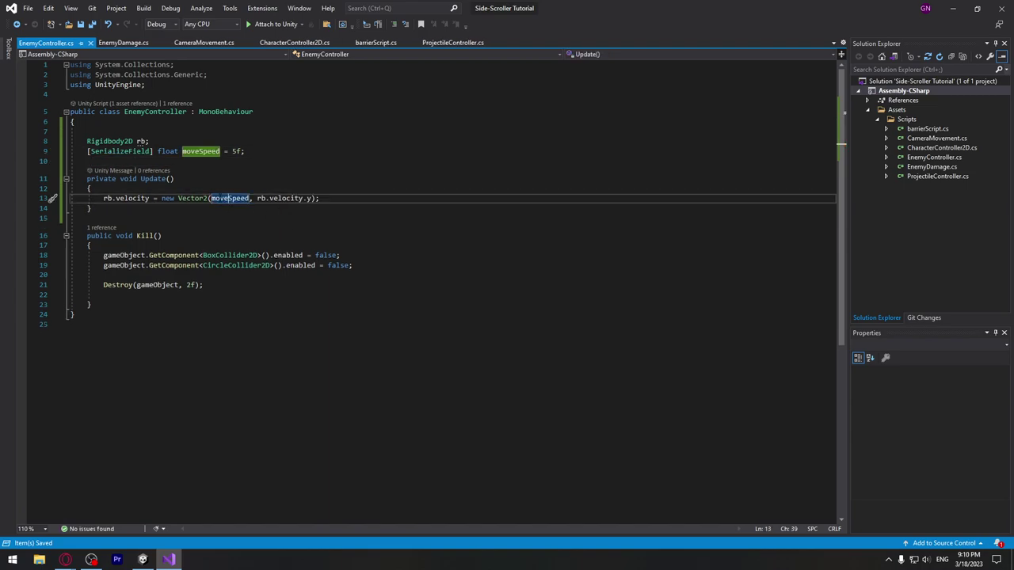
pyautogui.doubleClick(235, 150)
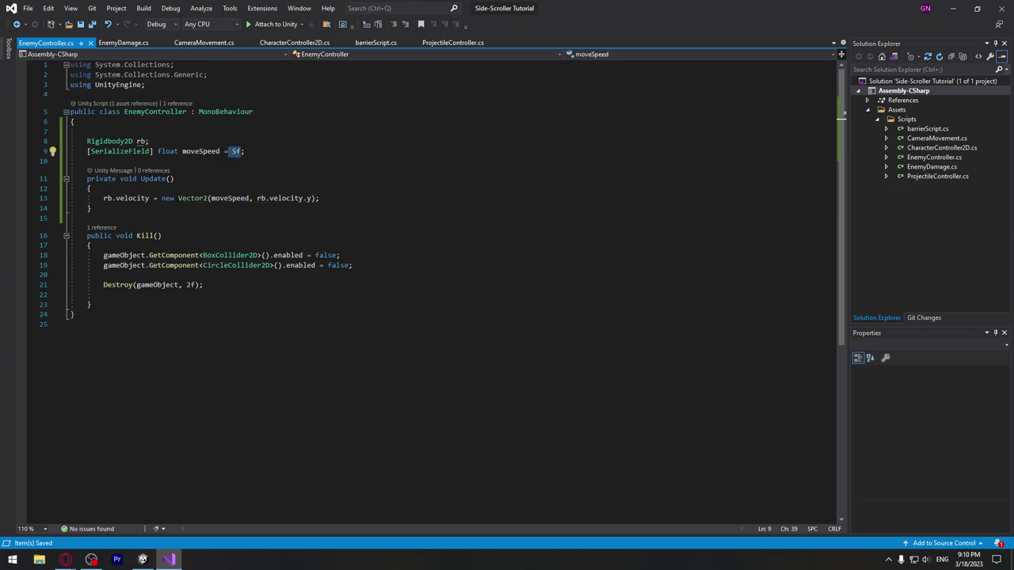
pyautogui.moveTo(85, 141); pyautogui.dragTo(150, 141)
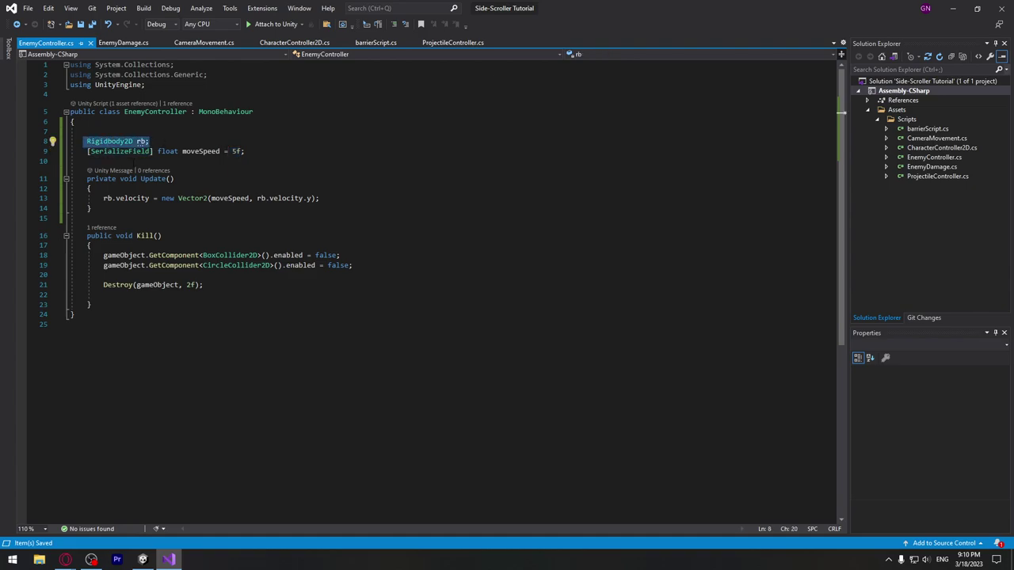
# Add a Start() method below the moveSpeed field
pyautogui.click(174, 162)
pyautogui.press('Return')
pyautogui.press('Return')
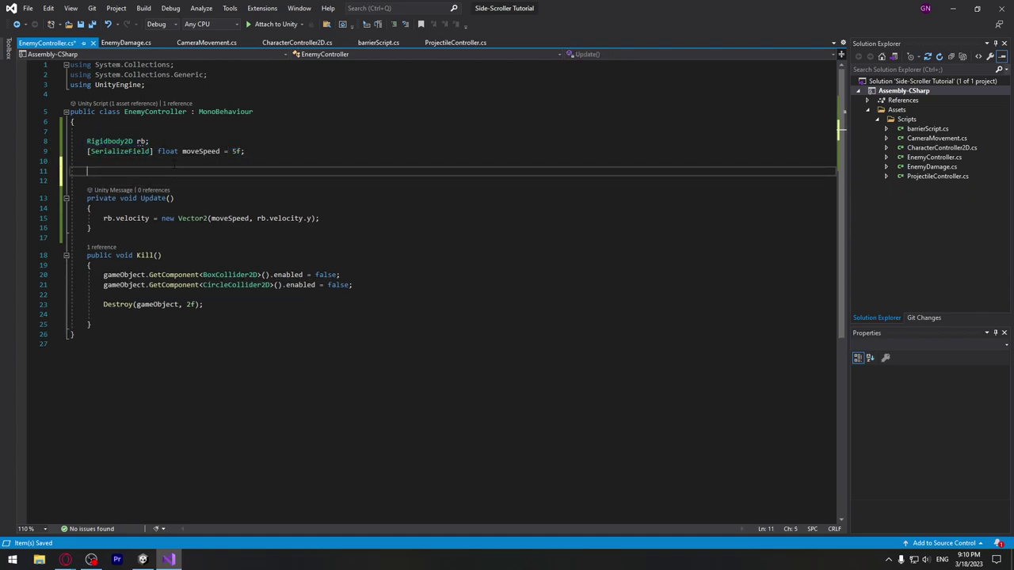
pyautogui.press('Return')
pyautogui.press('Up')
pyautogui.write('start')
pyautogui.press('Tab')
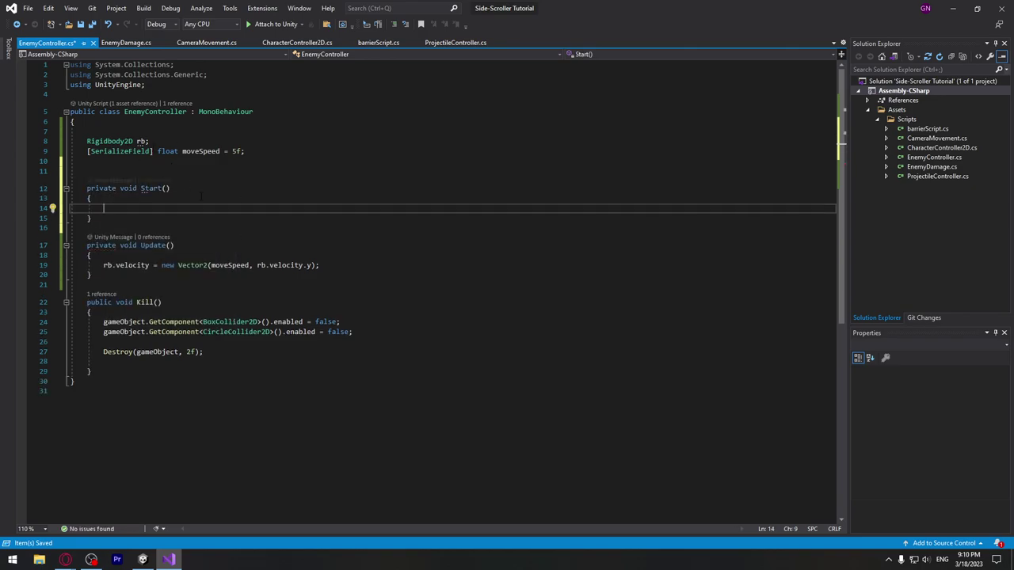
# In Start, write rb = GetComponent<Rigidbody2D>(); and save the script
pyautogui.write('rb = get')
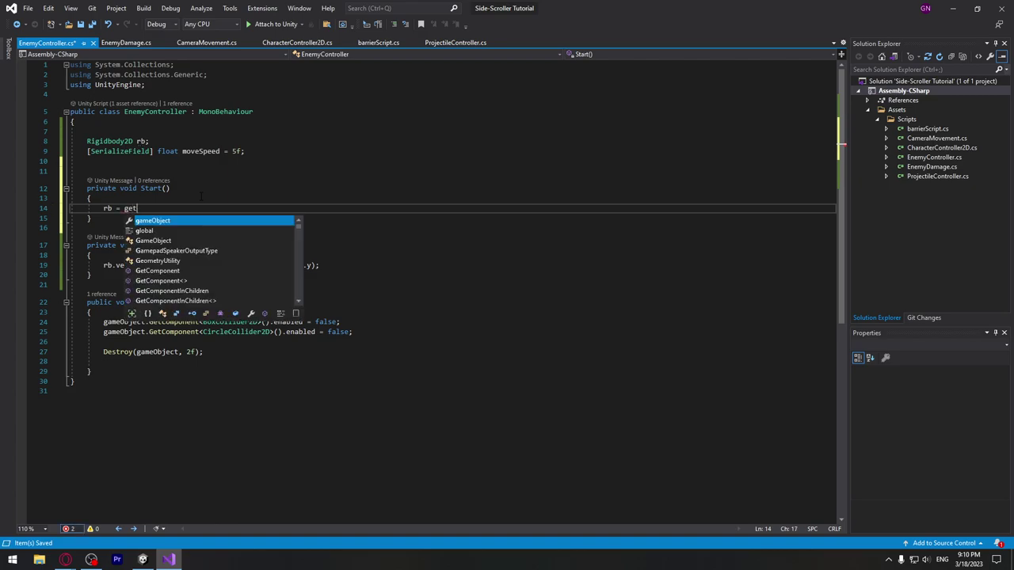
pyautogui.press('Down')
pyautogui.press('Tab')
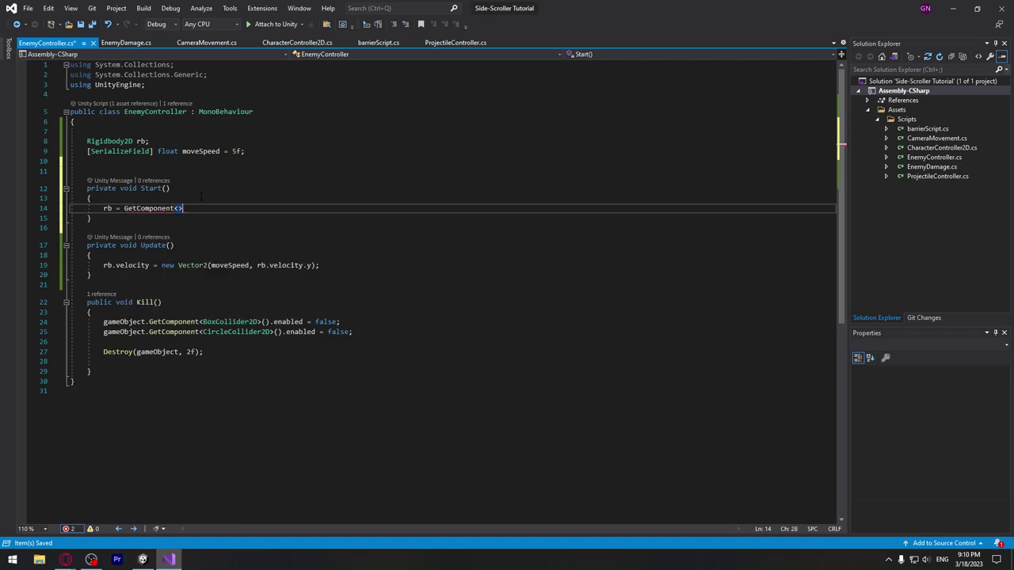
pyautogui.write('rigidbody')
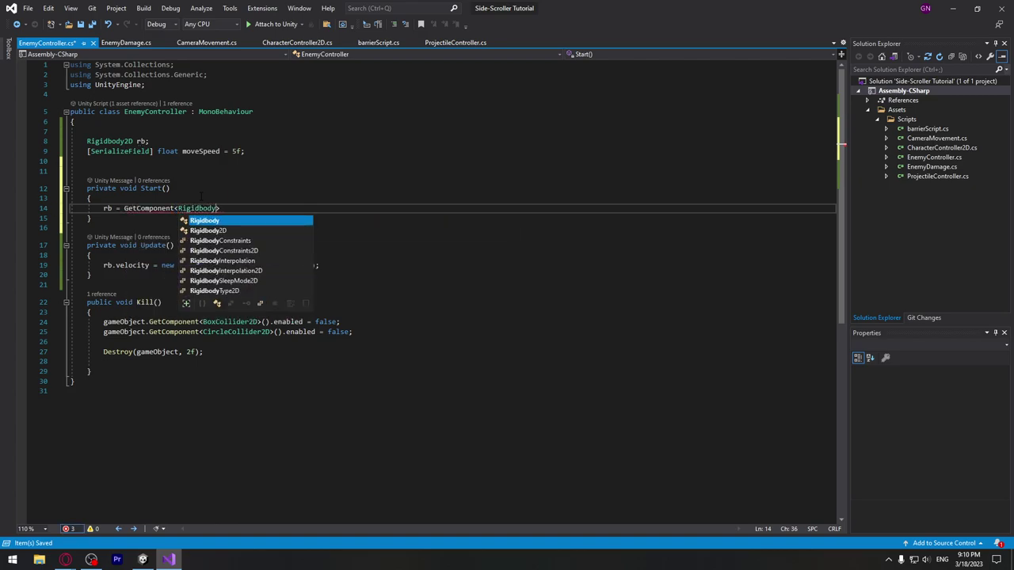
pyautogui.press('Tab')
pyautogui.write('();')
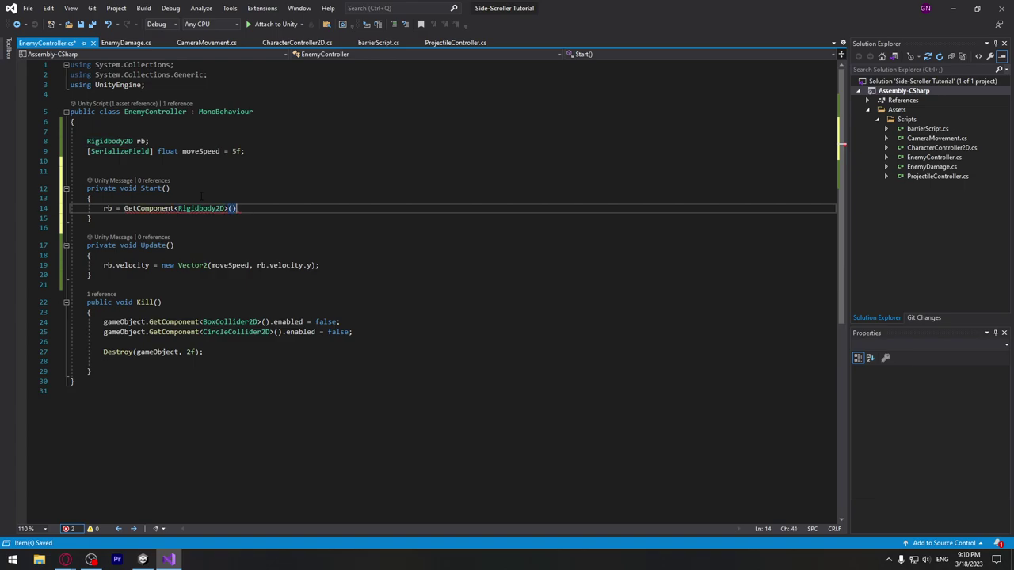
pyautogui.hotkey('ctrl', 's')
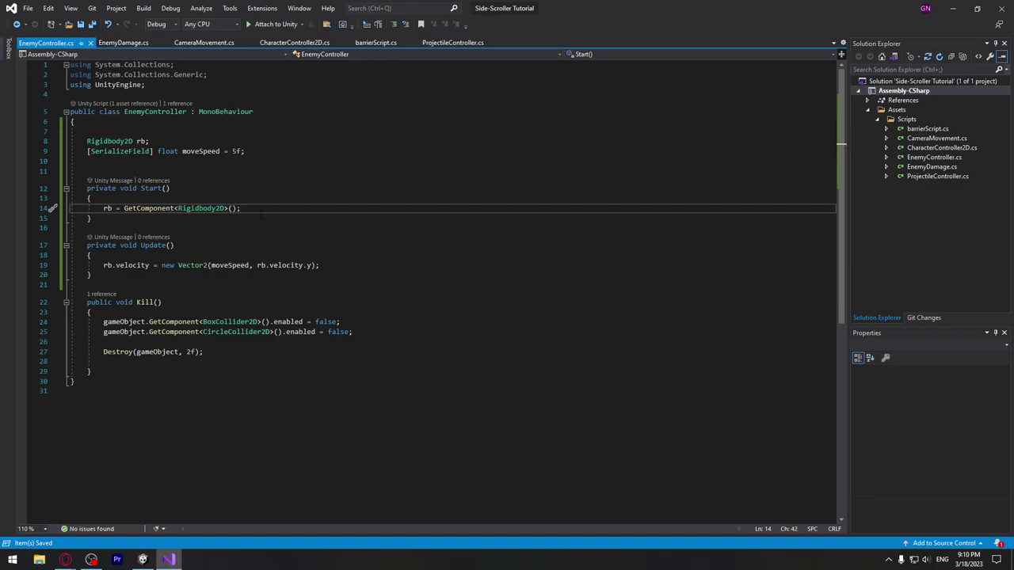
# Back in Unity, change Enemy_oct's Enemy Controller Move Speed from 5 to 2
pyautogui.click(143, 560)
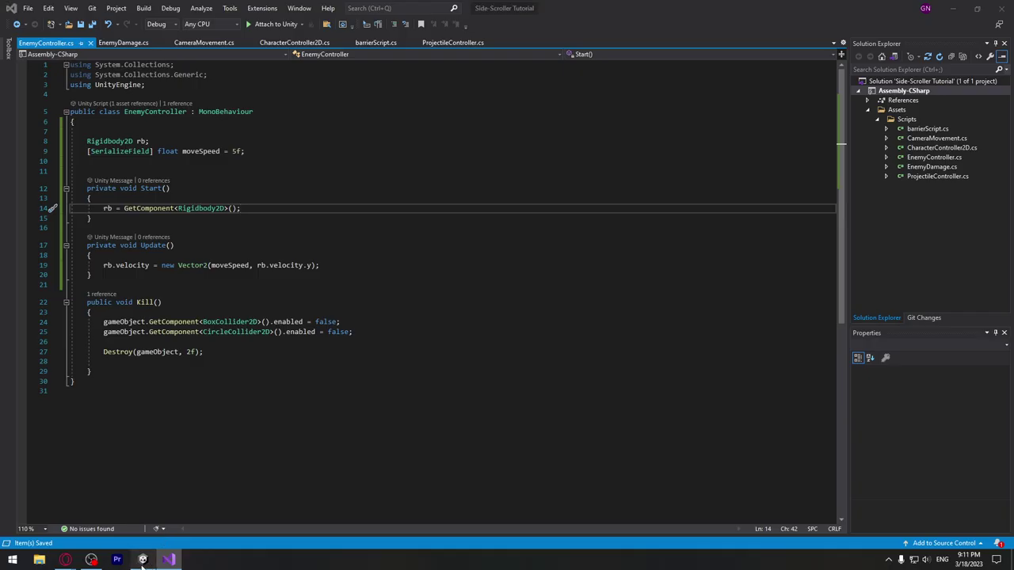
pyautogui.click(492, 30)
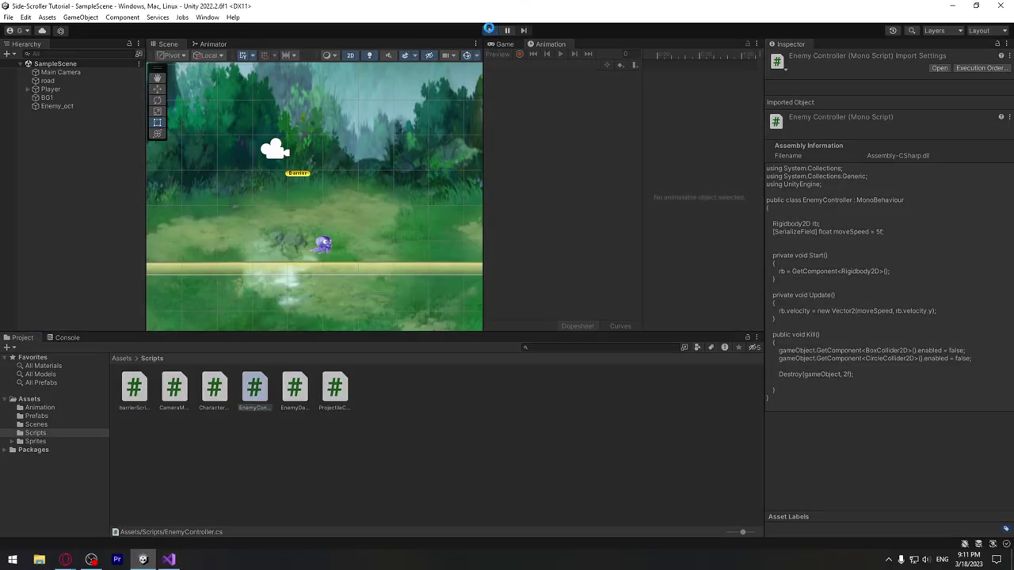
pyautogui.moveTo(189, 247); pyautogui.dragTo(189, 210, button='middle')
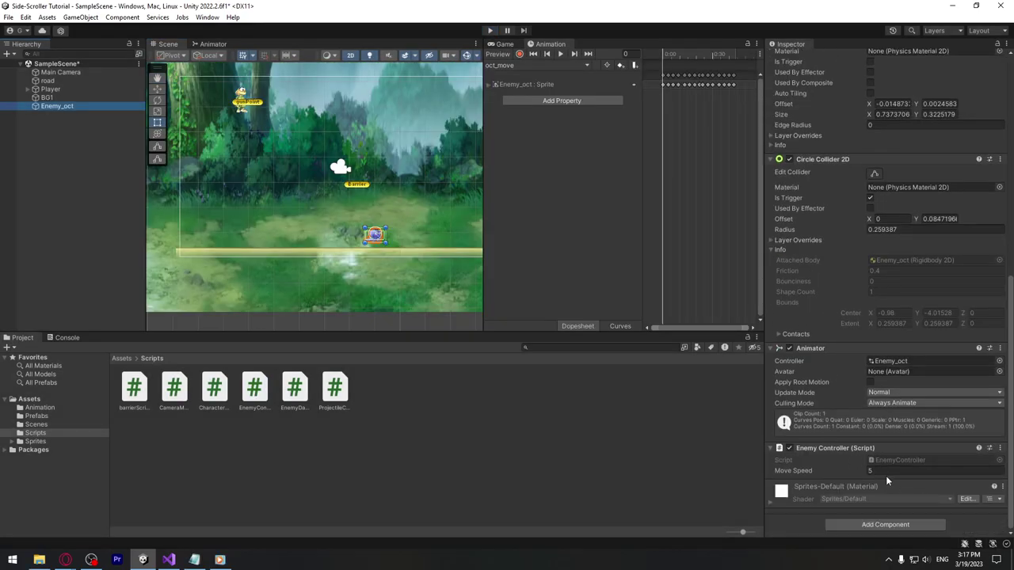
pyautogui.click(888, 475)
pyautogui.write('2')
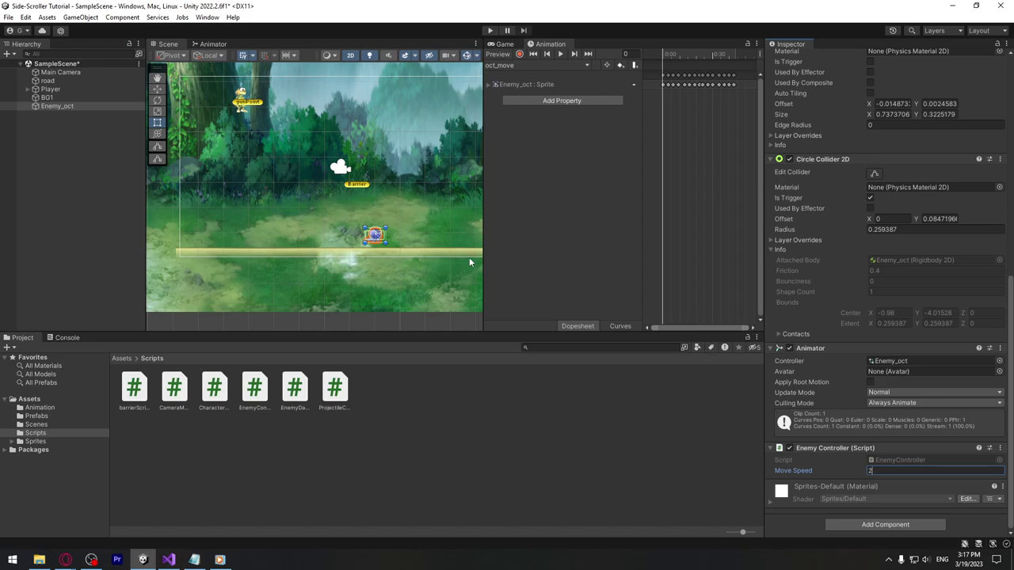
pyautogui.click(463, 432)
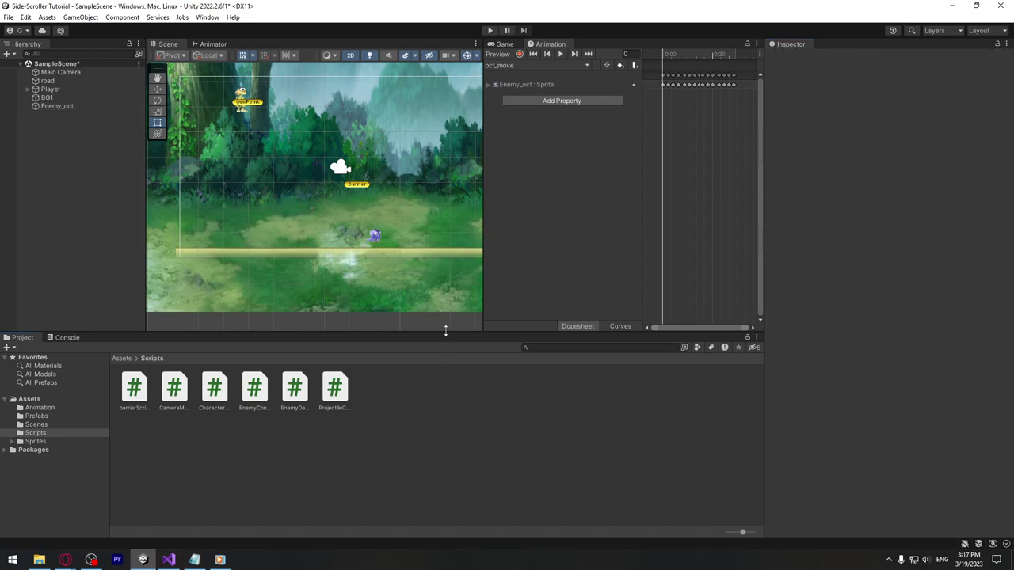
# Create an empty GameObject in the Hierarchy named 'Enemy Movement Patterns'
pyautogui.scroll(-3, 324, 262)
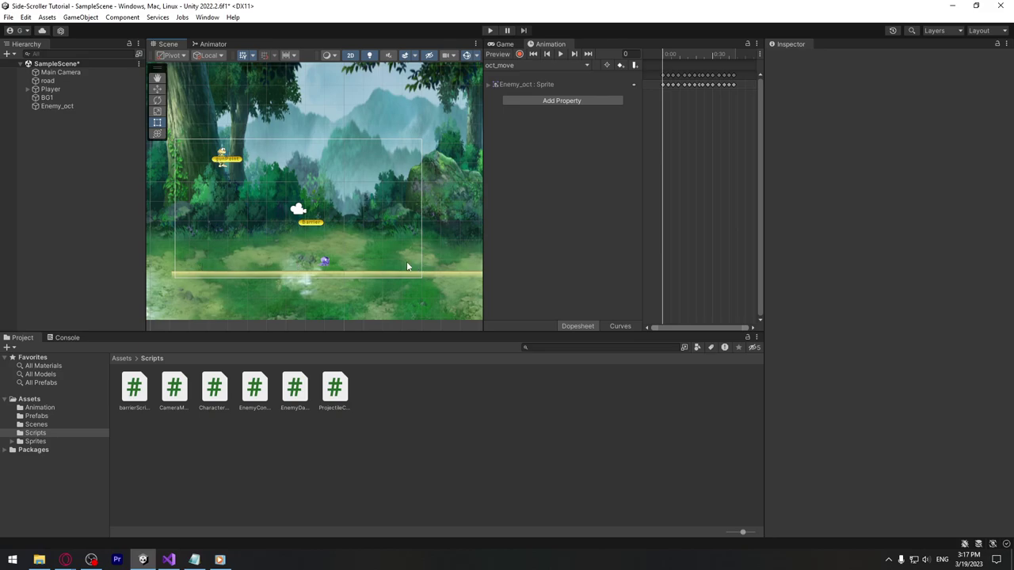
pyautogui.rightClick(61, 145)
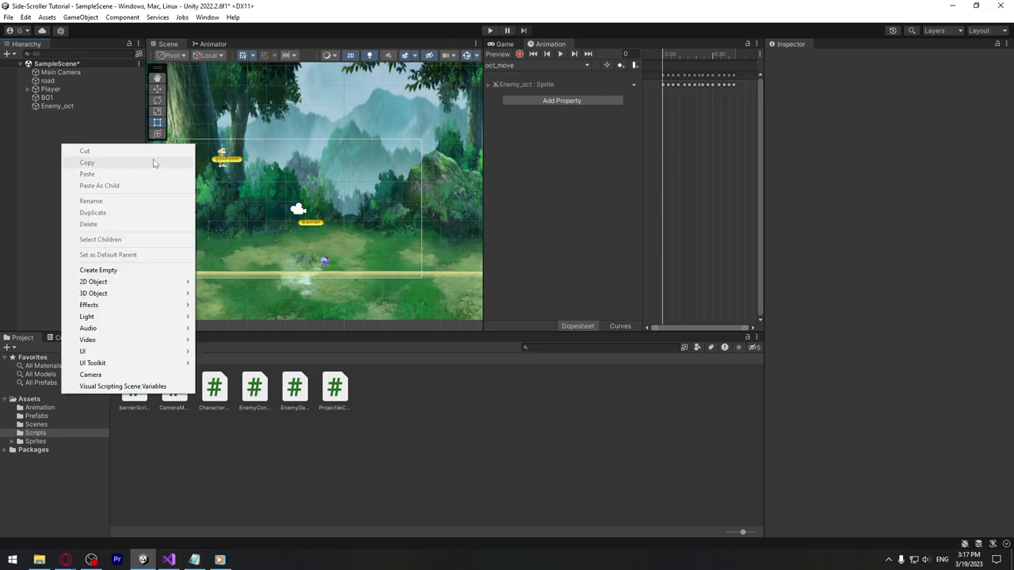
pyautogui.click(146, 270)
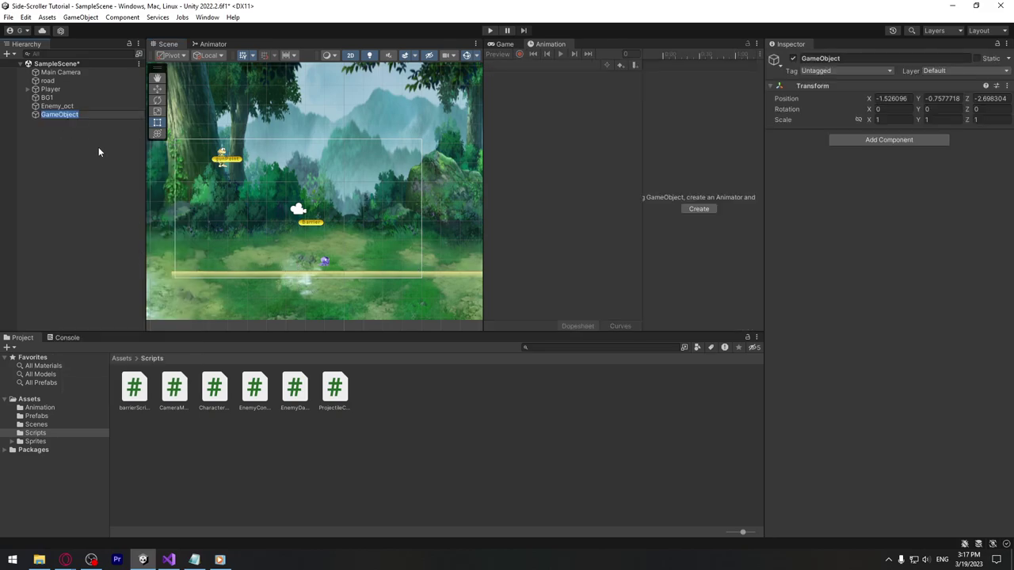
pyautogui.write('Enemy')
pyautogui.write(' Movement Patte')
pyautogui.write('rns')
pyautogui.press('Return')
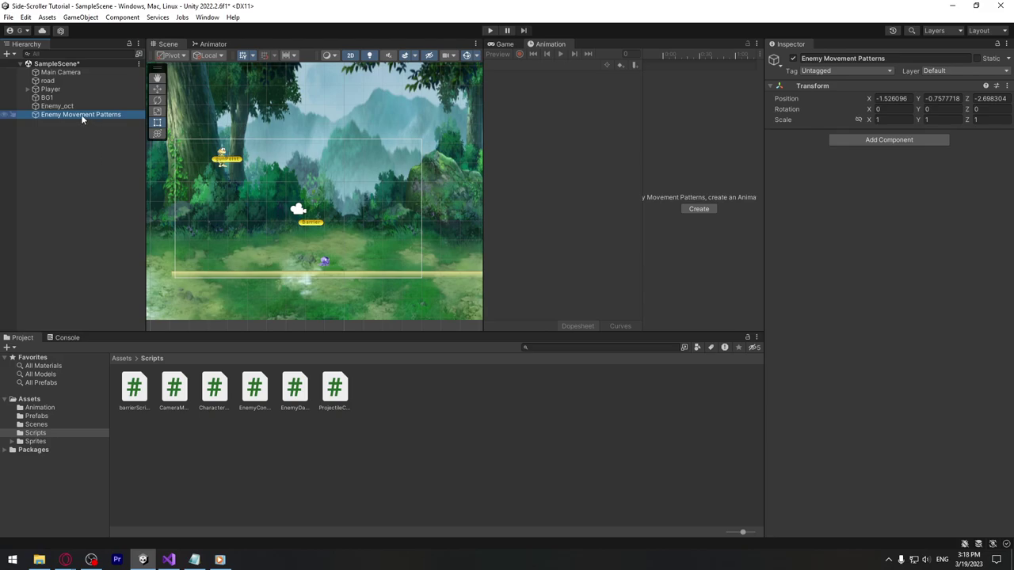
# Create two empty children, Point1 and Point2, under Enemy Movement Patterns
pyautogui.rightClick(81, 115)
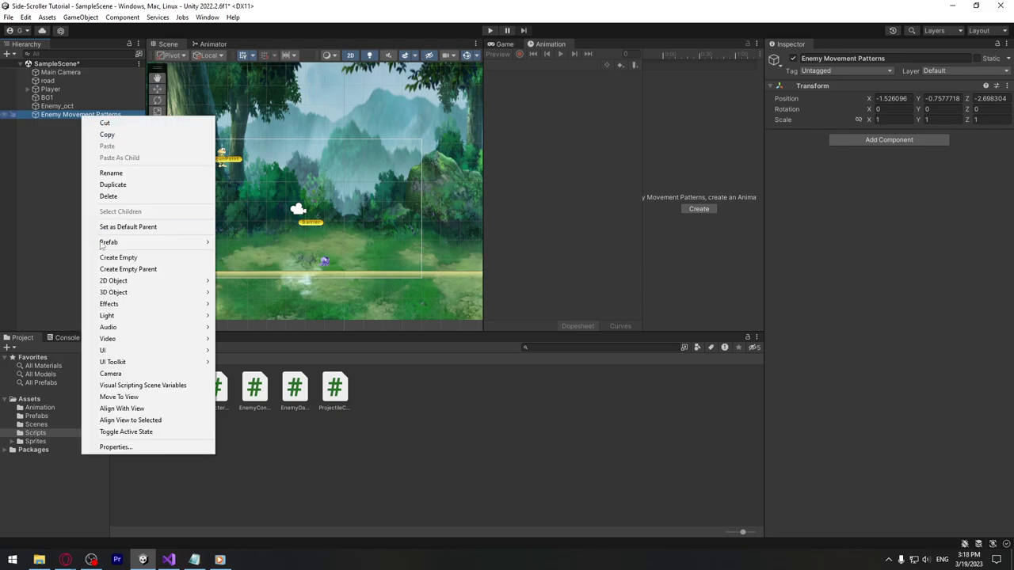
pyautogui.click(134, 259)
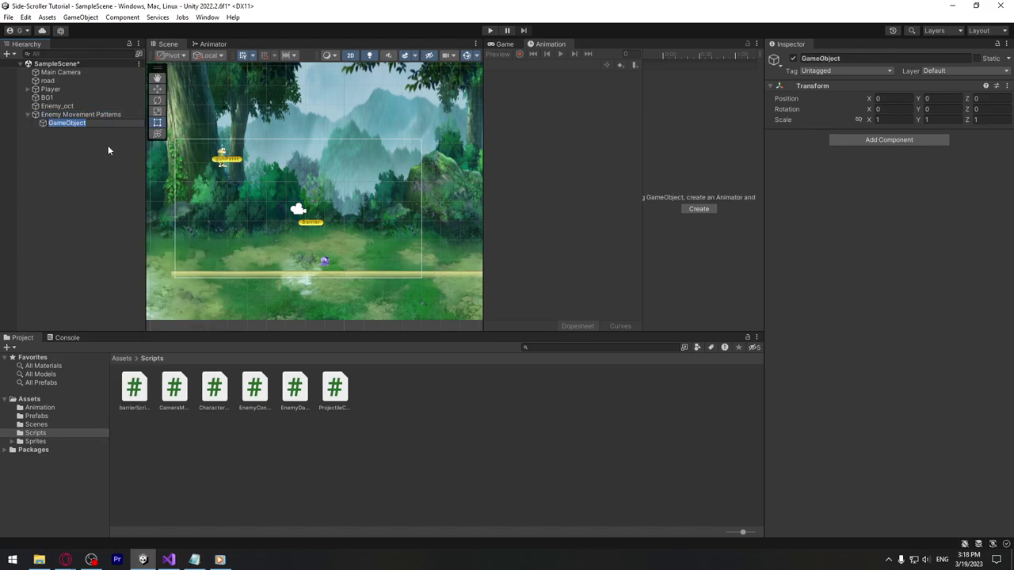
pyautogui.press('BackSpace')
pyautogui.write('Poin1\\')
pyautogui.press('Return')
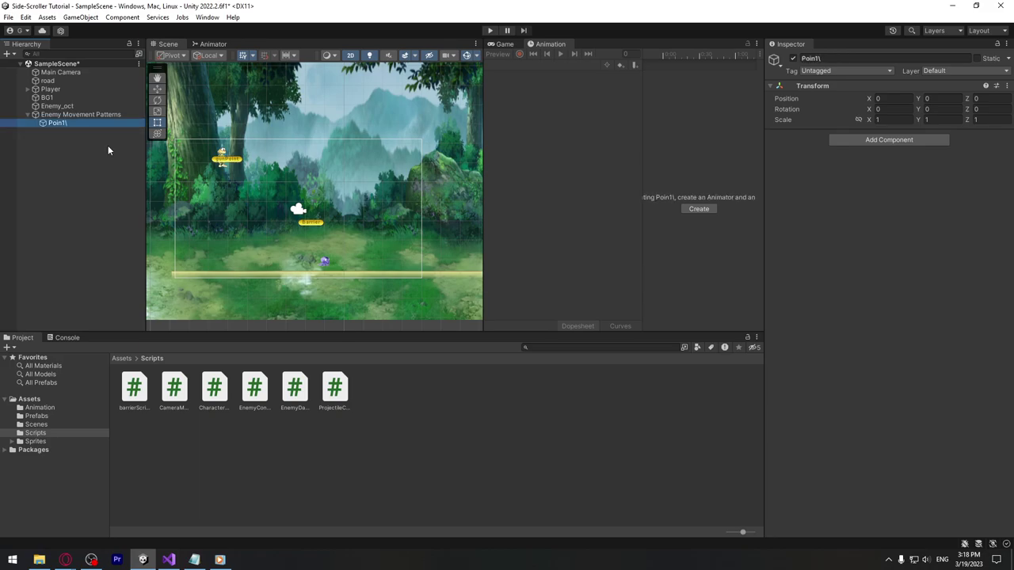
pyautogui.click(83, 123)
pyautogui.write('Po')
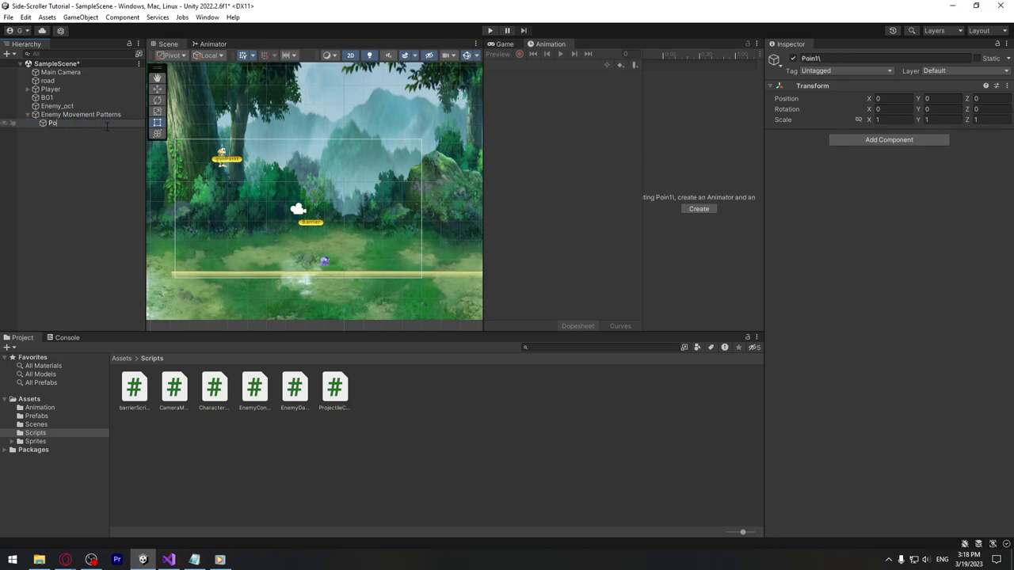
pyautogui.write('int1')
pyautogui.press('Return')
pyautogui.hotkey('ctrl', 'd')
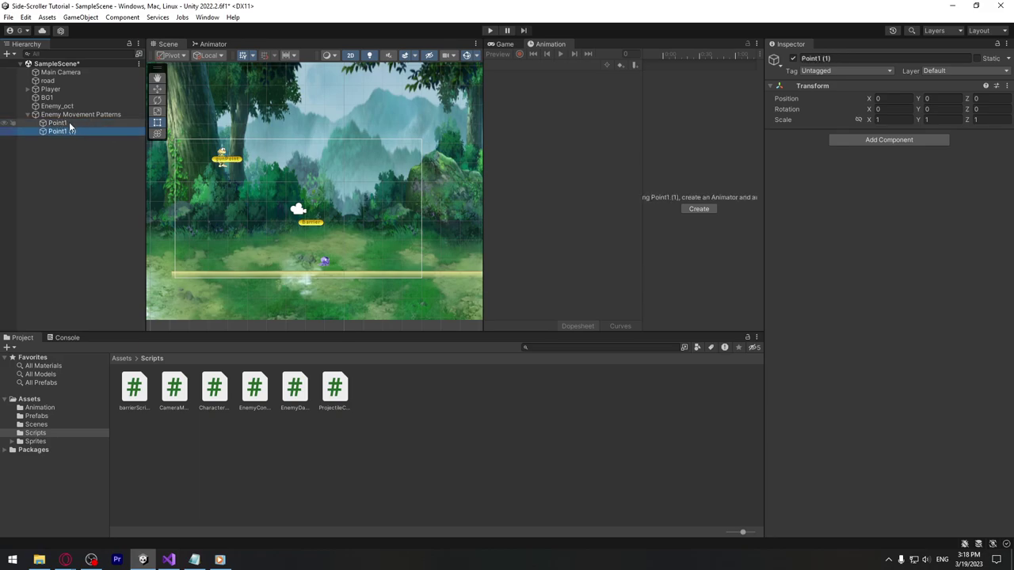
pyautogui.doubleClick(63, 134)
pyautogui.write('2')
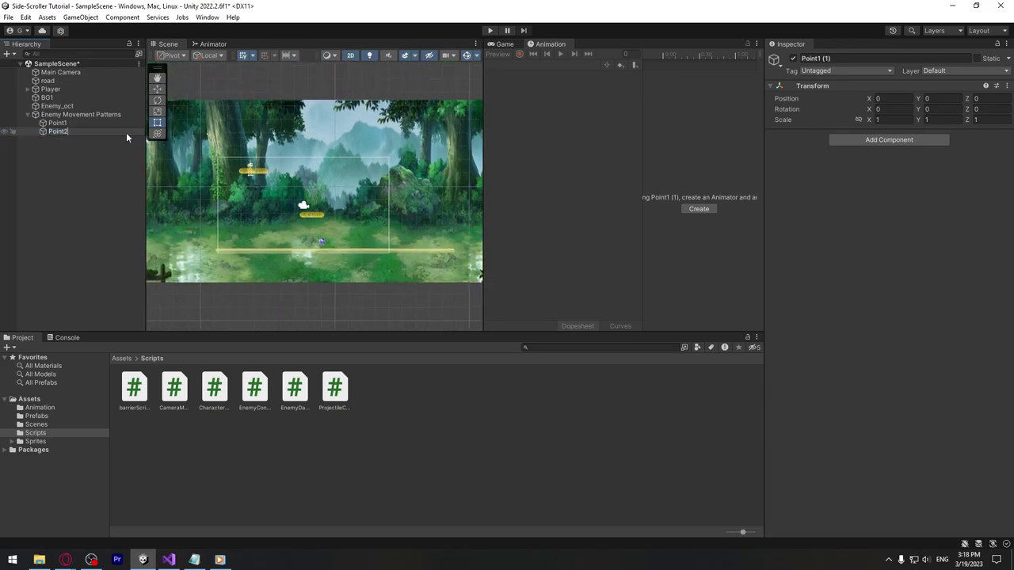
pyautogui.press('Return')
# Lower Point1 and Point2 to ground level and move Point2 to the right
pyautogui.press('Up')
pyautogui.moveTo(291, 266); pyautogui.dragTo(294, 266, button='middle')
pyautogui.scroll(3, 336, 247)
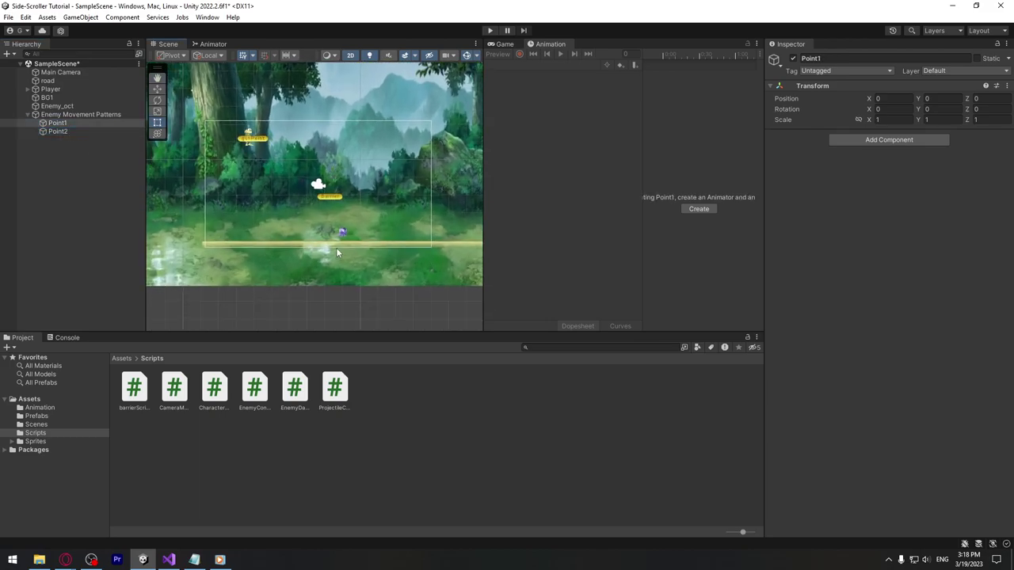
pyautogui.press('w')
pyautogui.scroll(2, 361, 215)
pyautogui.moveTo(347, 140); pyautogui.dragTo(378, 239)
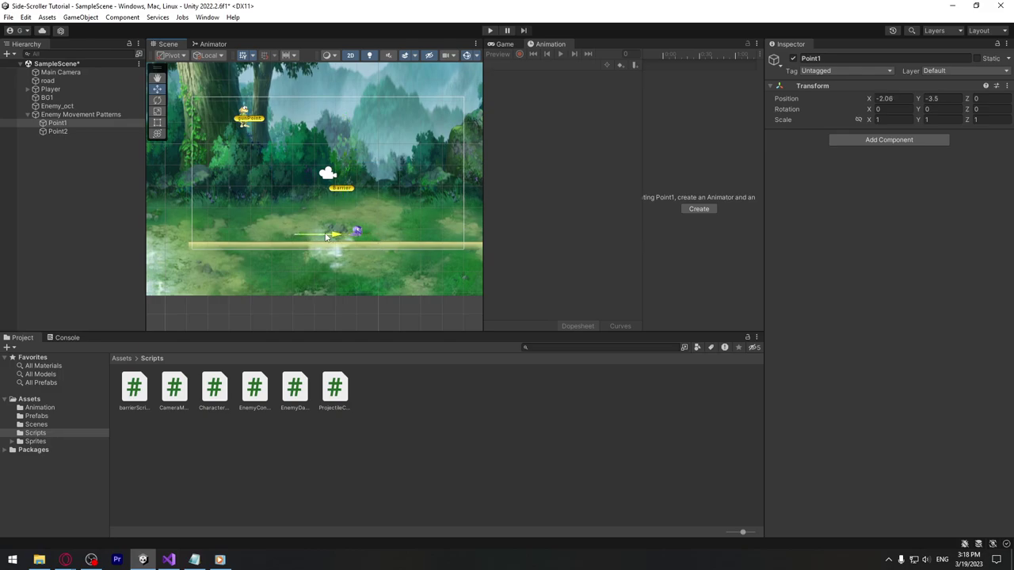
pyautogui.click(86, 131)
pyautogui.moveTo(346, 147); pyautogui.dragTo(378, 234)
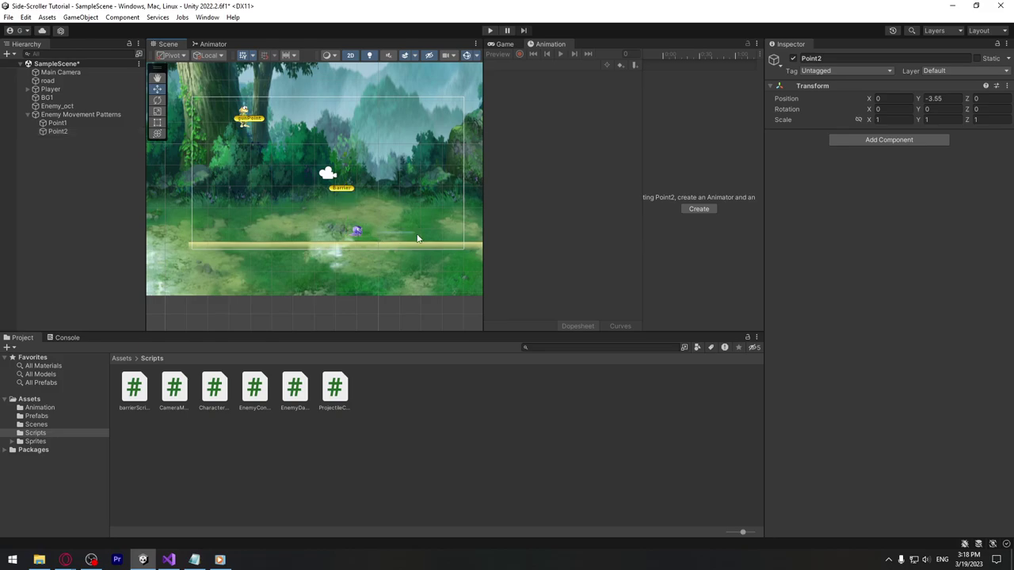
pyautogui.click(461, 237)
pyautogui.click(95, 131)
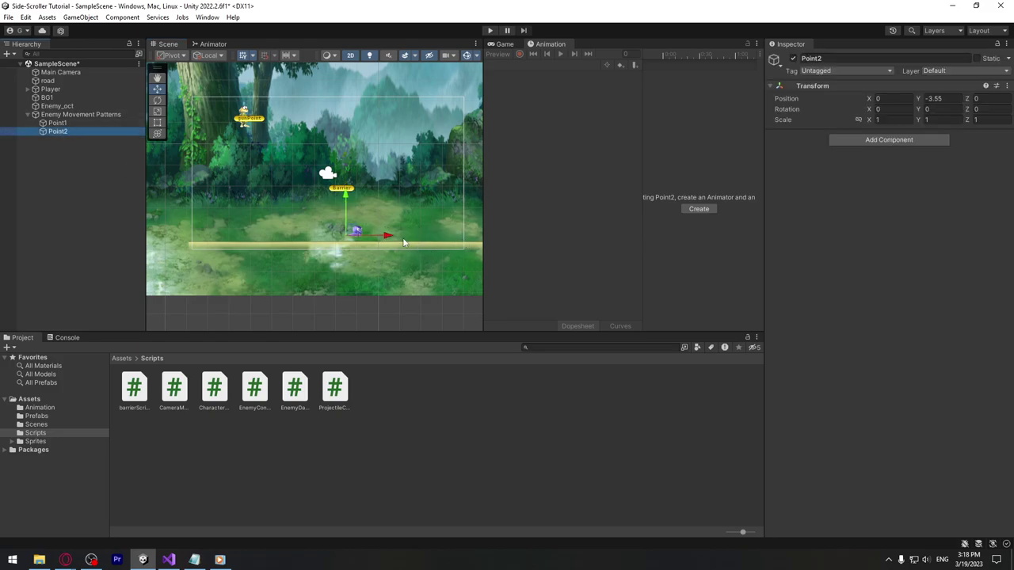
pyautogui.moveTo(348, 234); pyautogui.dragTo(450, 236)
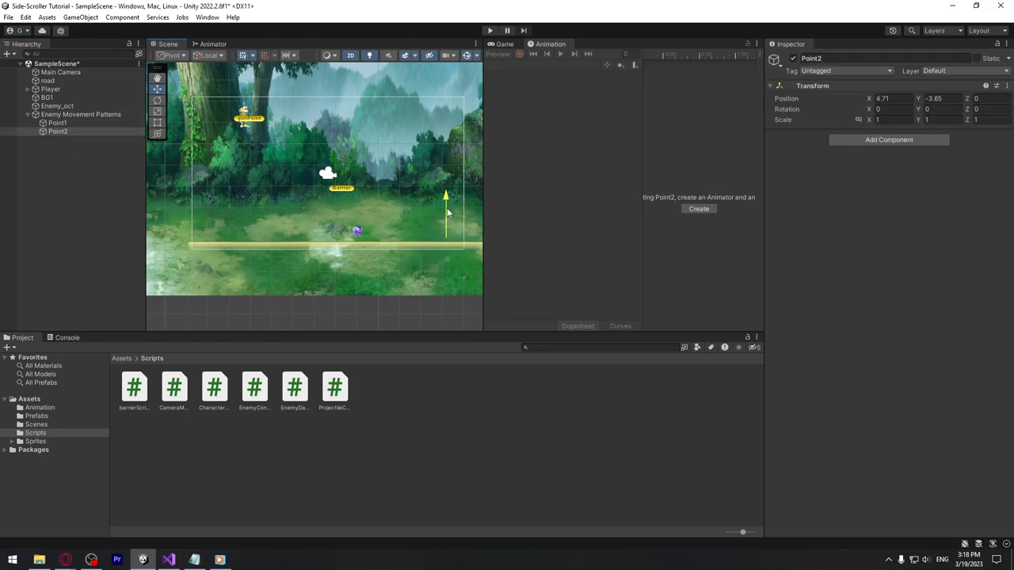
# Give Point1 a grey dot icon and lower it slightly to Y -3.66
pyautogui.click(774, 59)
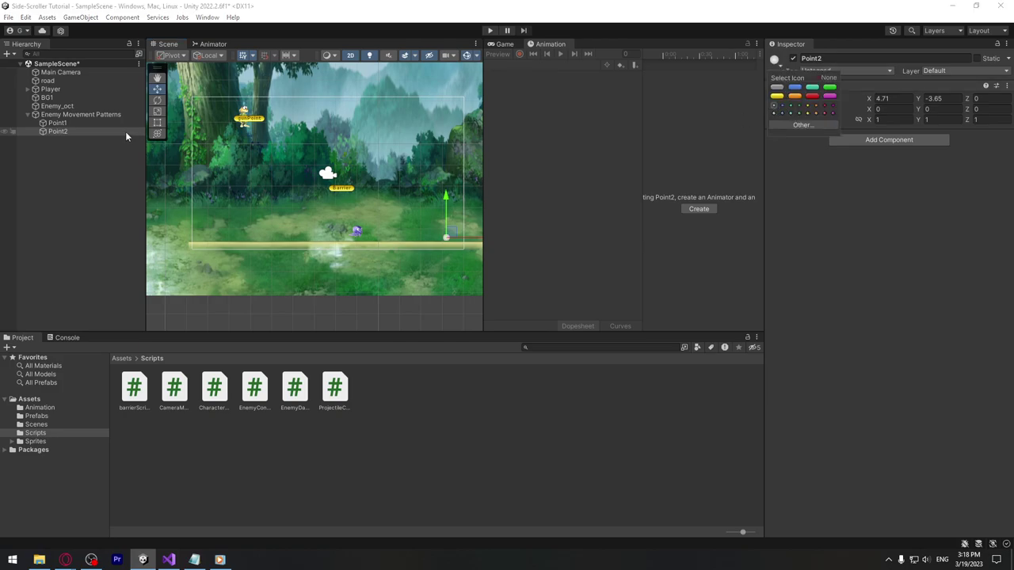
pyautogui.click(94, 125)
pyautogui.click(781, 67)
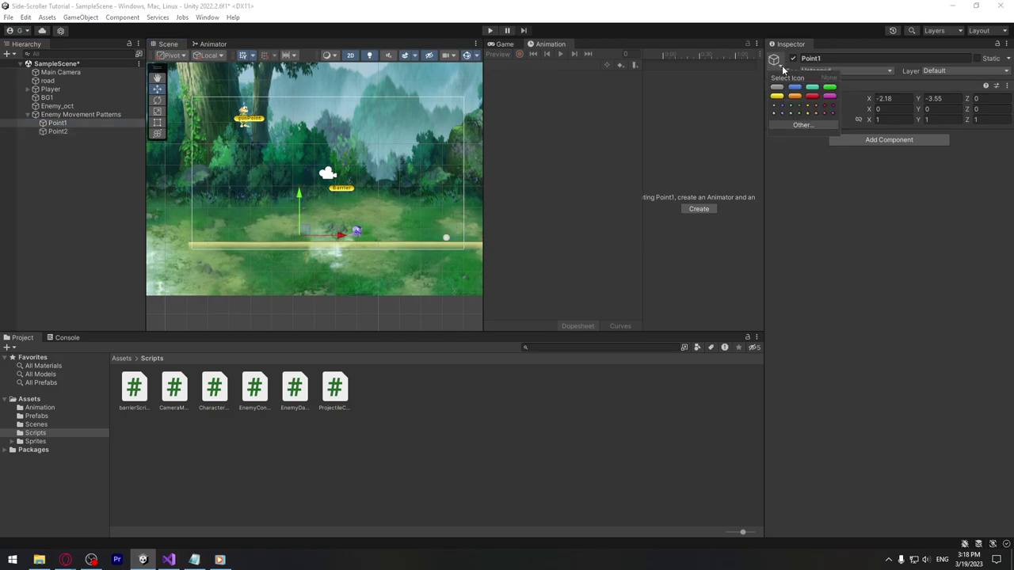
pyautogui.click(775, 111)
pyautogui.scroll(2, 386, 247)
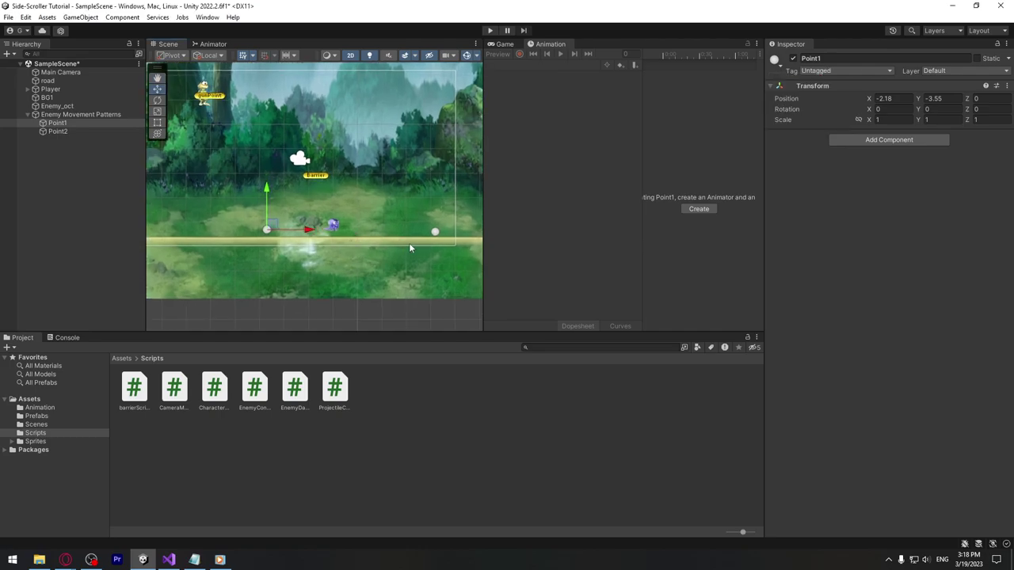
pyautogui.moveTo(267, 193); pyautogui.dragTo(267, 197)
# Declare public GameObject point1; and public GameObject point2; at the top of EnemyController
pyautogui.doubleClick(258, 396)
pyautogui.click(277, 285)
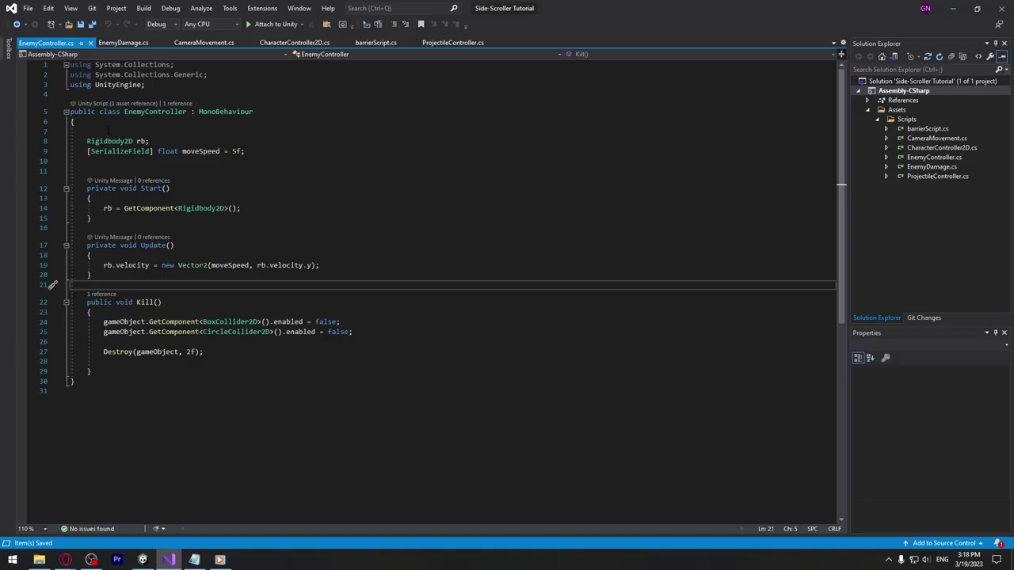
pyautogui.click(159, 132)
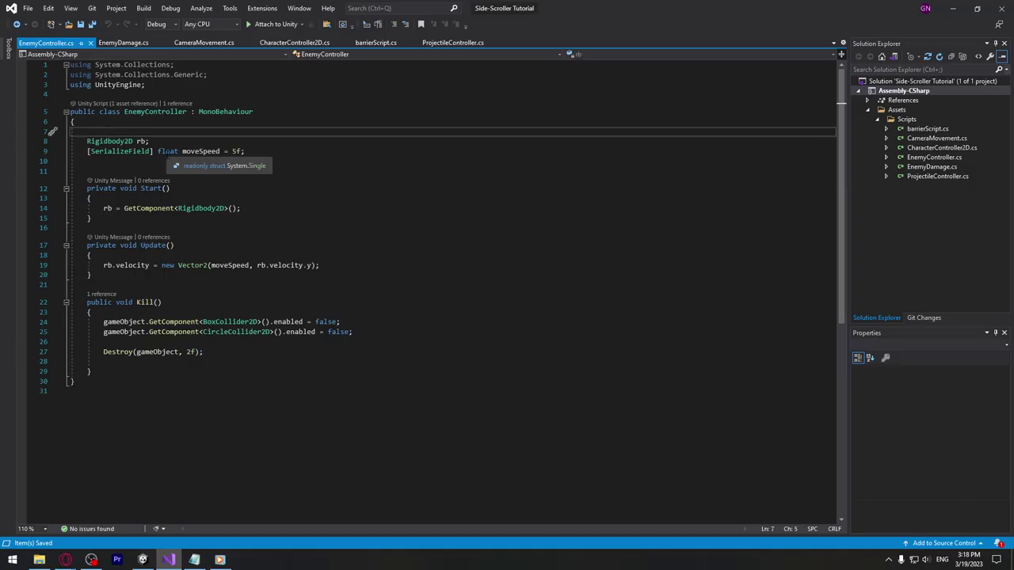
pyautogui.write('publ')
pyautogui.write('G')
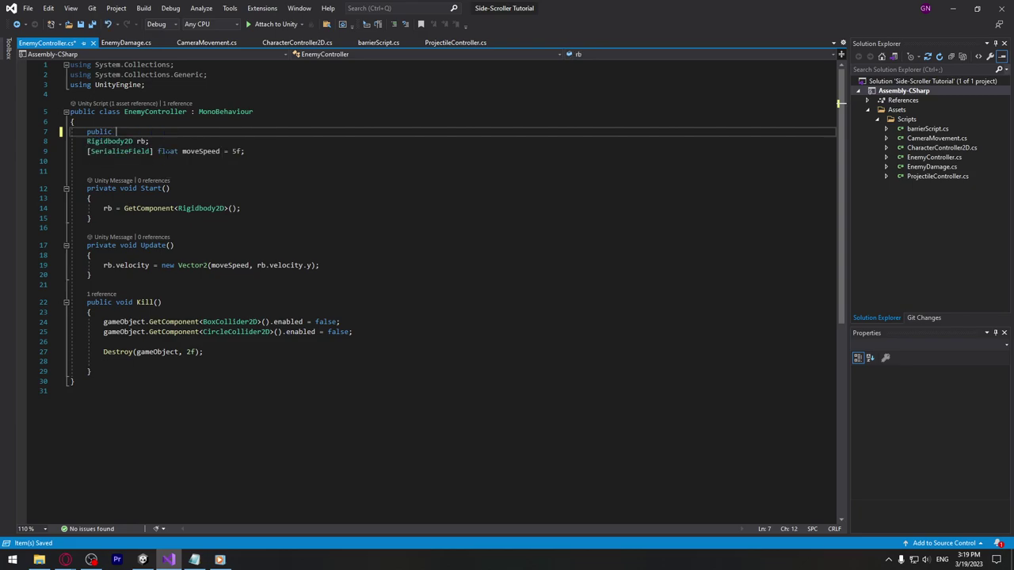
pyautogui.write('ameO')
pyautogui.press('Tab')
pyautogui.write('poin')
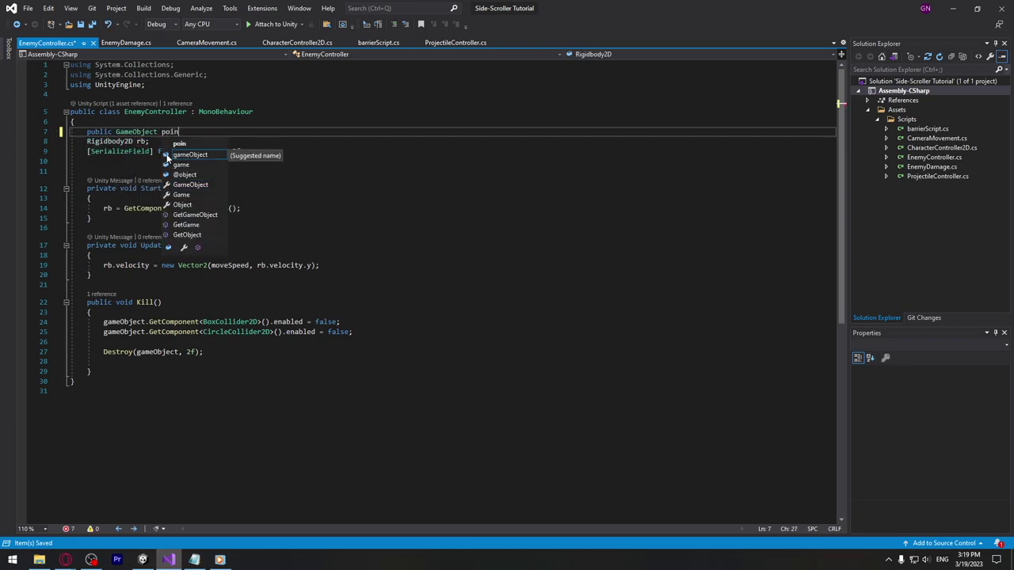
pyautogui.write('t1;')
pyautogui.press('Return')
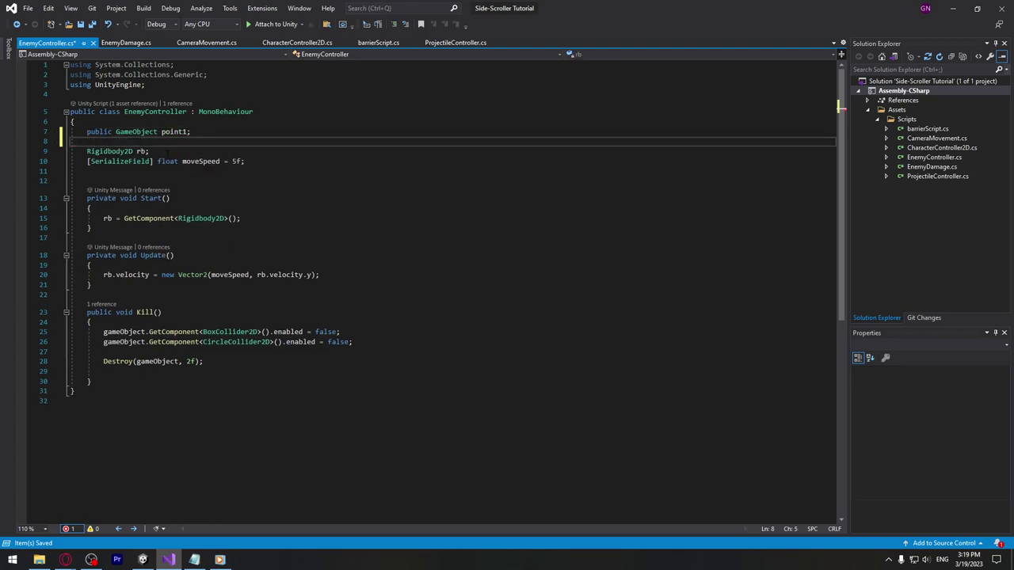
pyautogui.write('public ')
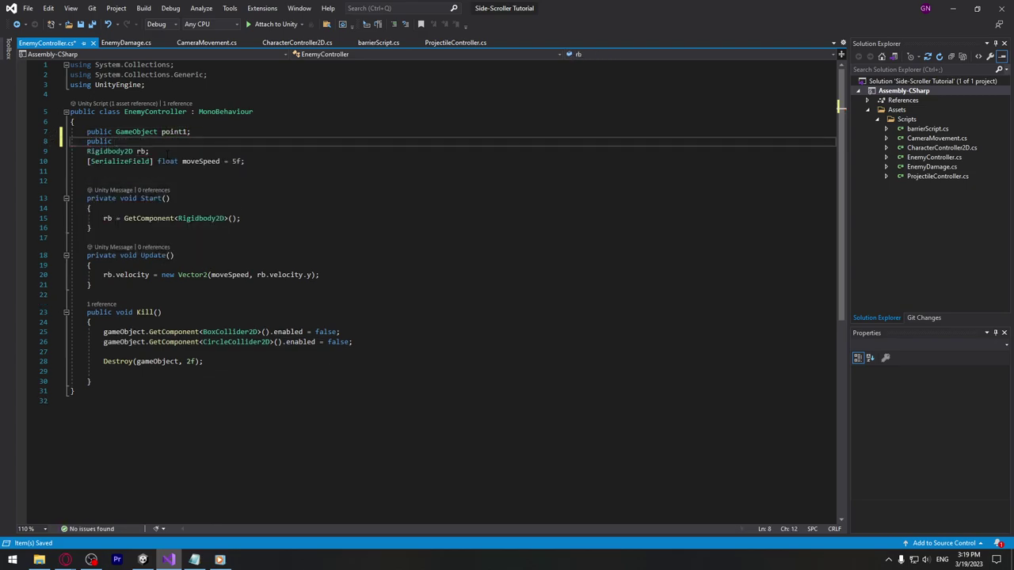
pyautogui.write('GameObject')
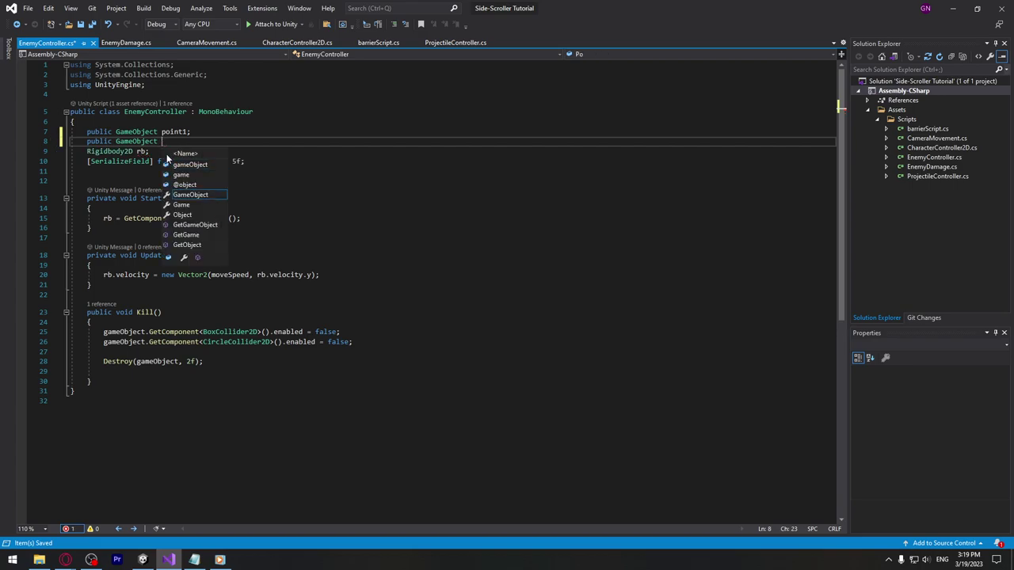
pyautogui.write(' point')
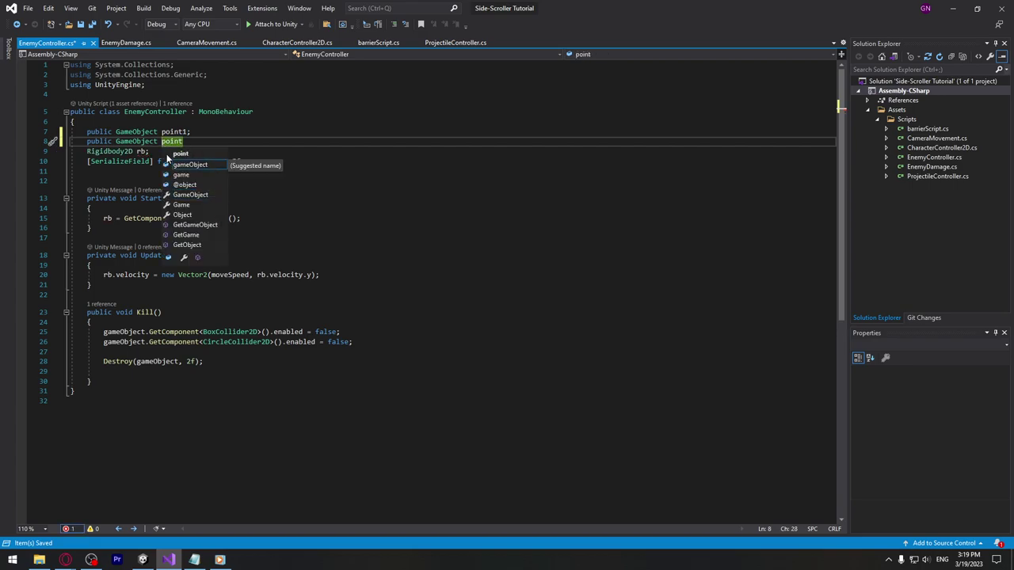
pyautogui.write('2;')
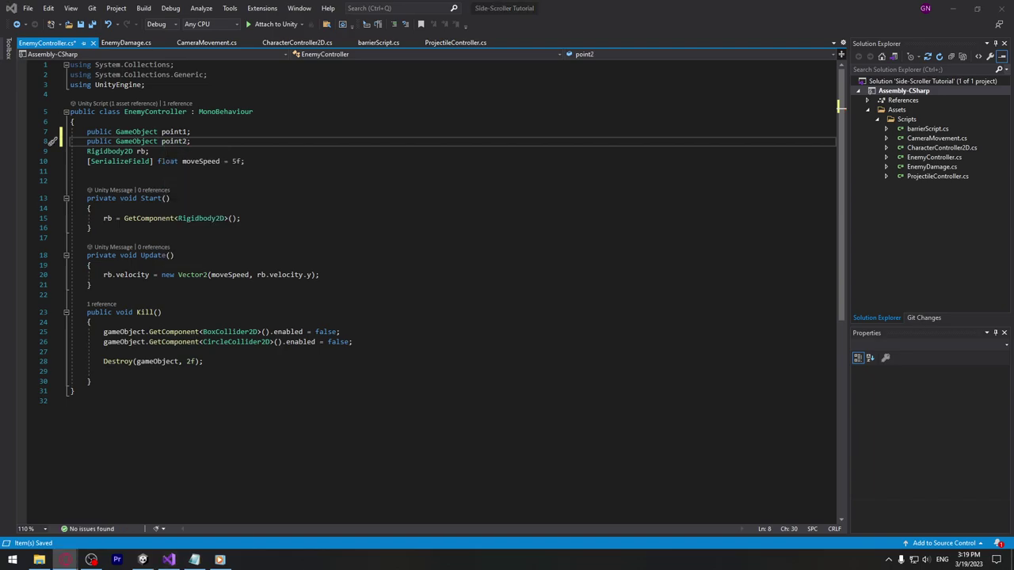
# Add a 'Transform currentPoint;' field after the moveSpeed declaration
pyautogui.click(253, 218)
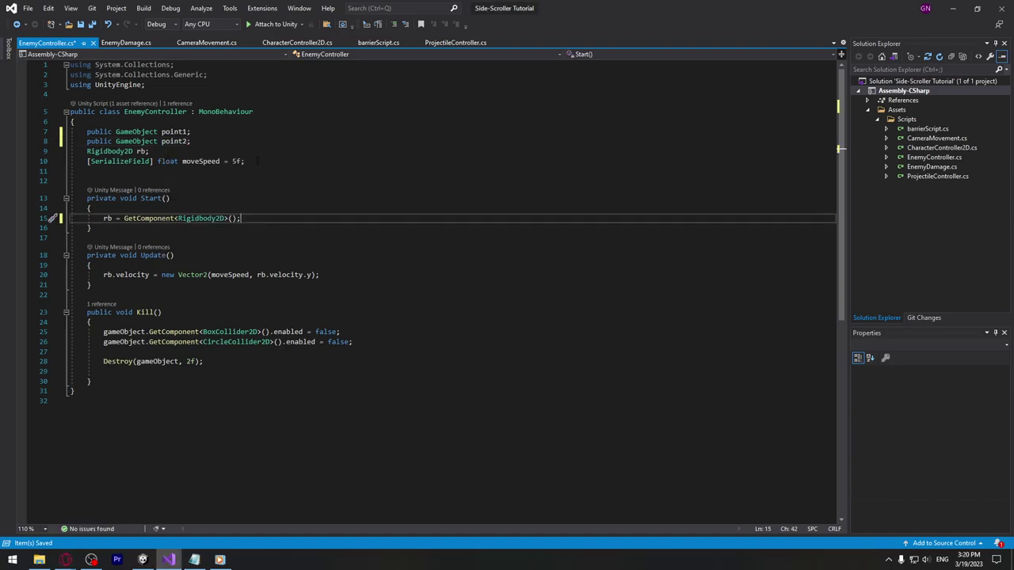
pyautogui.click(273, 162)
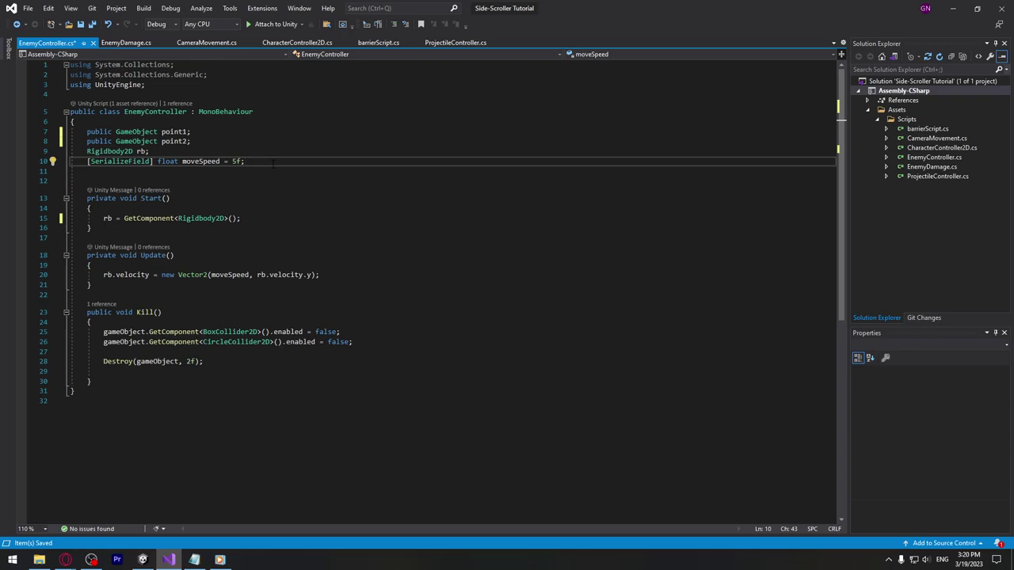
pyautogui.press('Return')
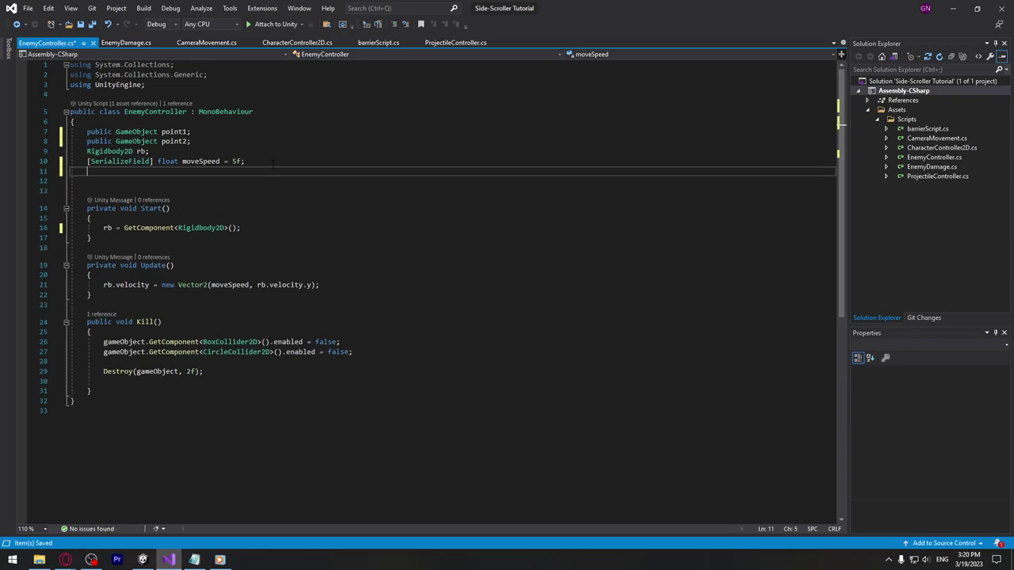
pyautogui.write('Transform ')
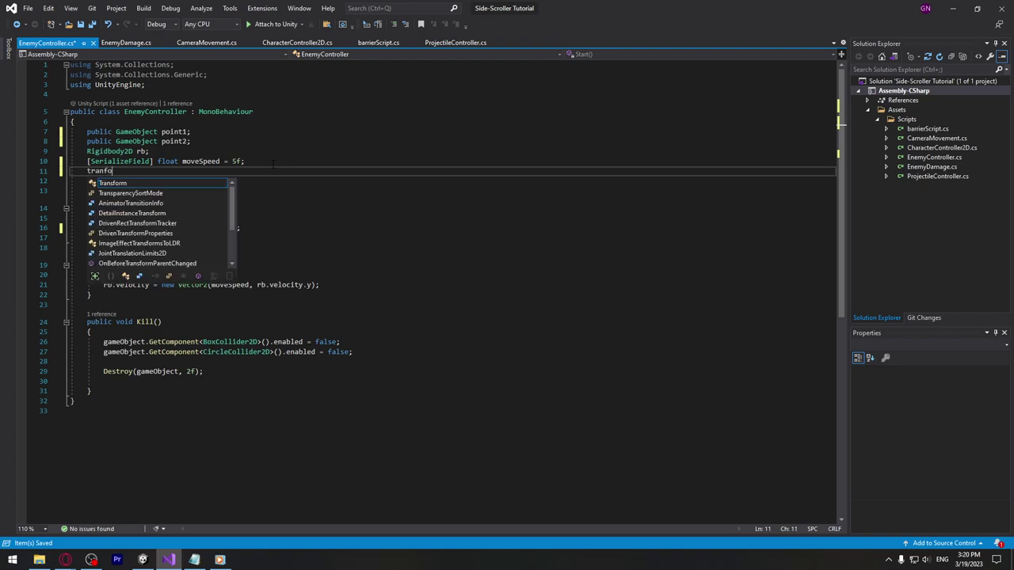
pyautogui.write('curr')
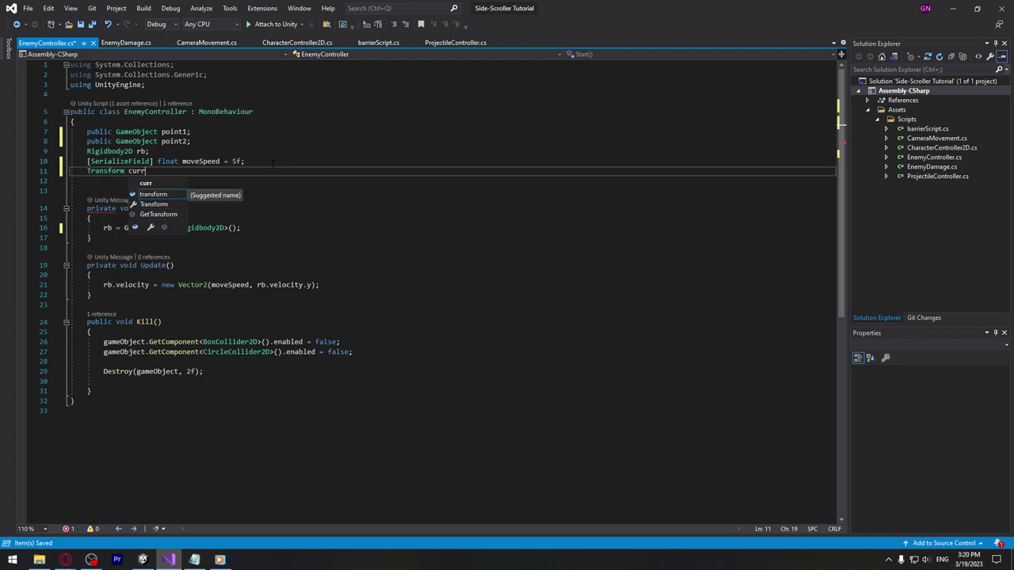
pyautogui.write('entPoint;')
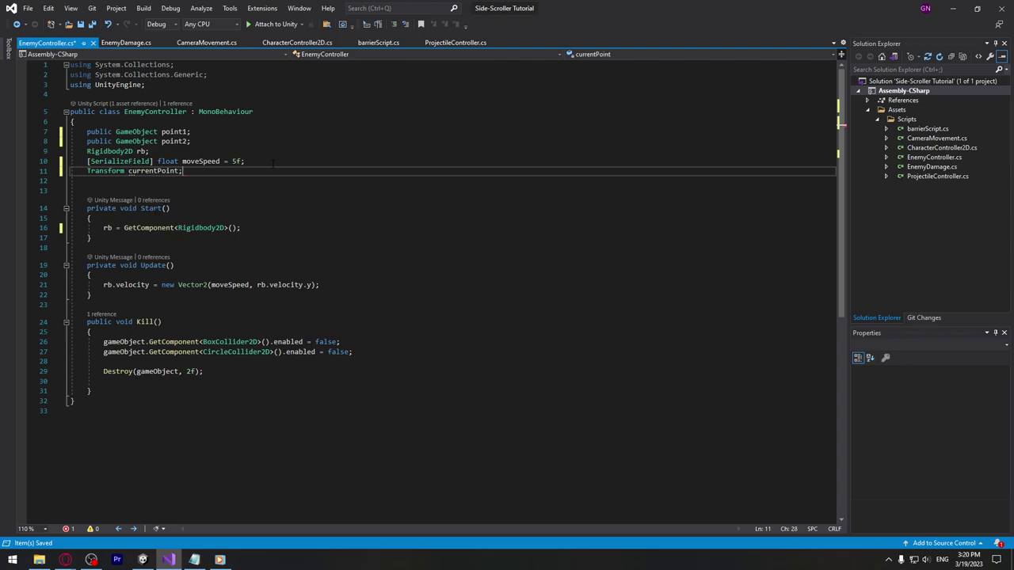
# In Start(), assign currentPoint = point2.transform;
pyautogui.click(349, 228)
pyautogui.press('Return')
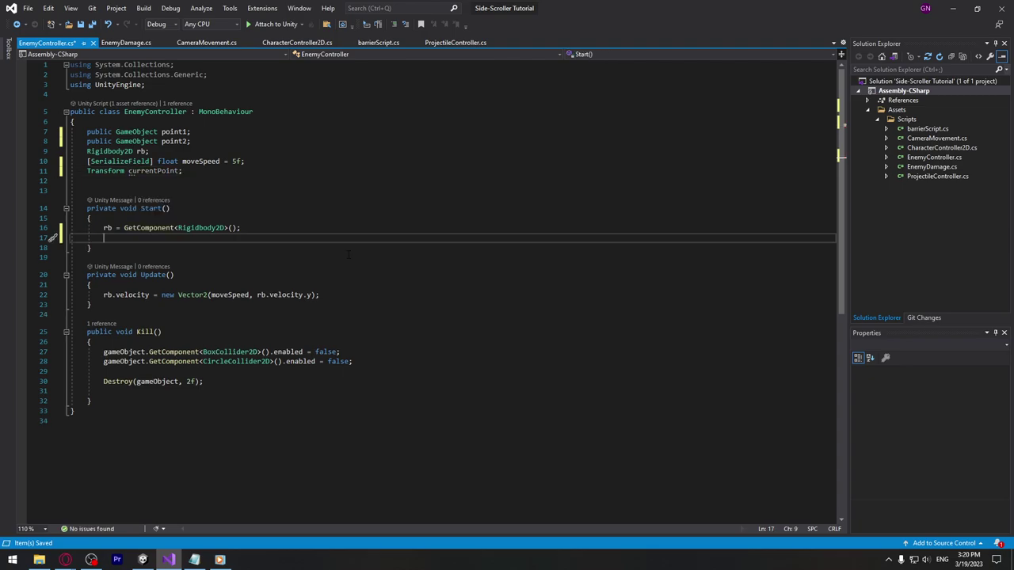
pyautogui.write('curr')
pyautogui.press('Tab')
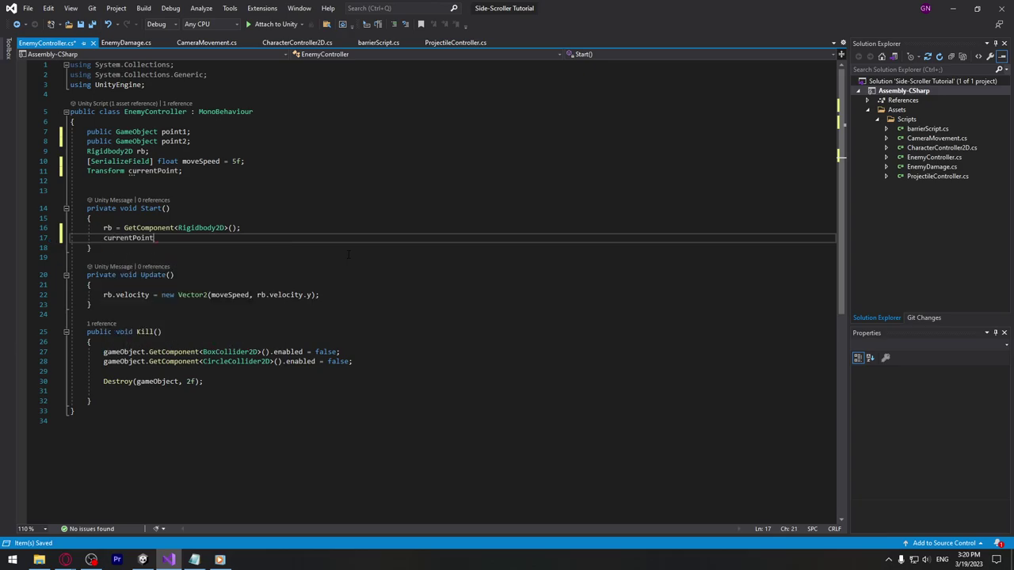
pyautogui.write(' =')
pyautogui.click(136, 141)
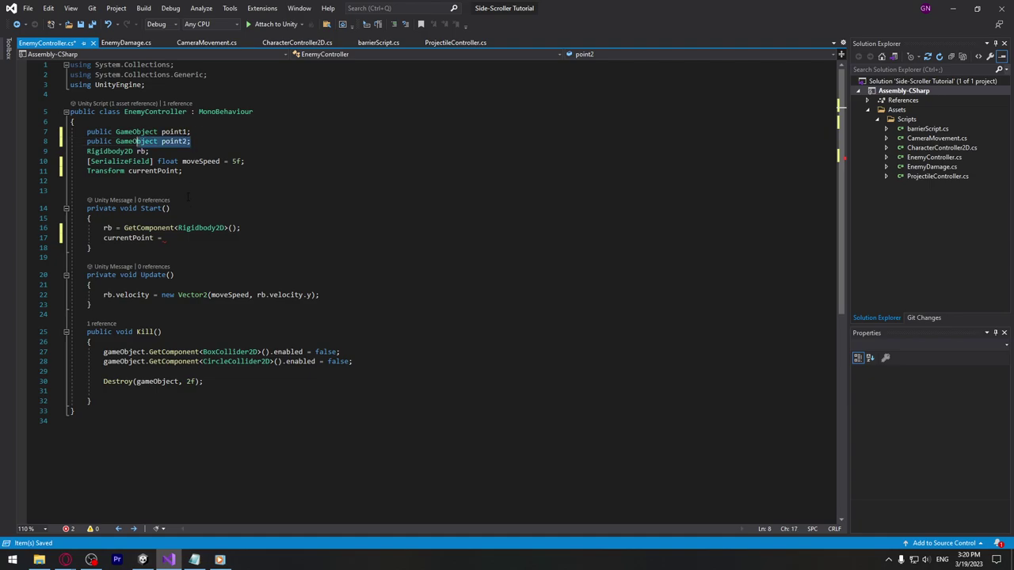
pyautogui.click(177, 239)
pyautogui.write('point2')
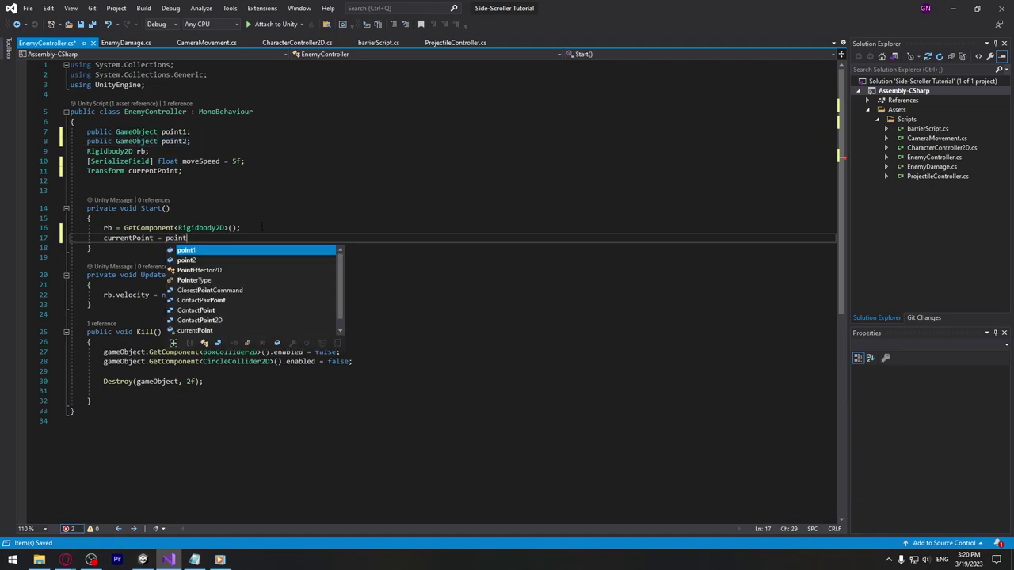
pyautogui.press('Escape')
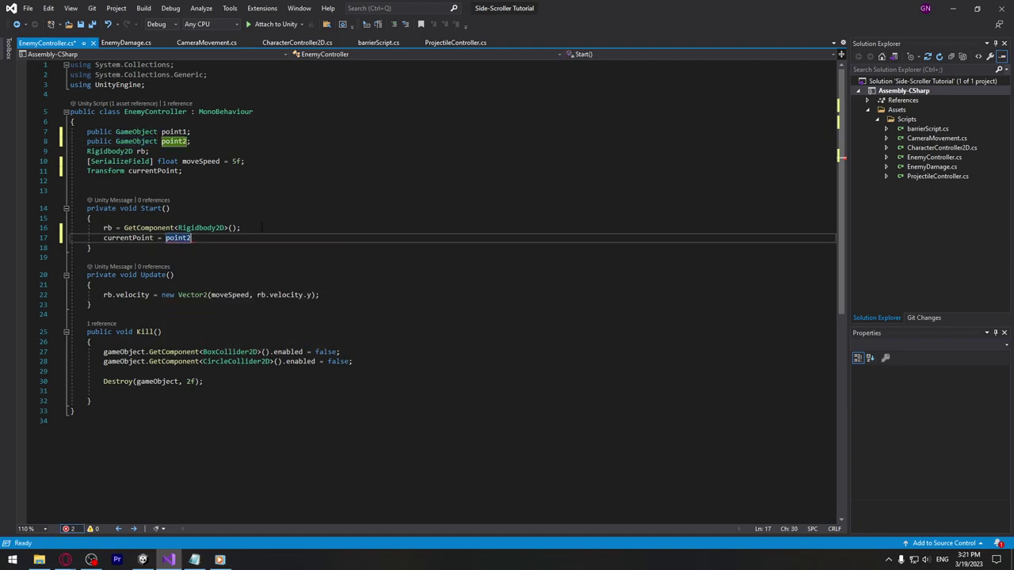
pyautogui.write('.trans')
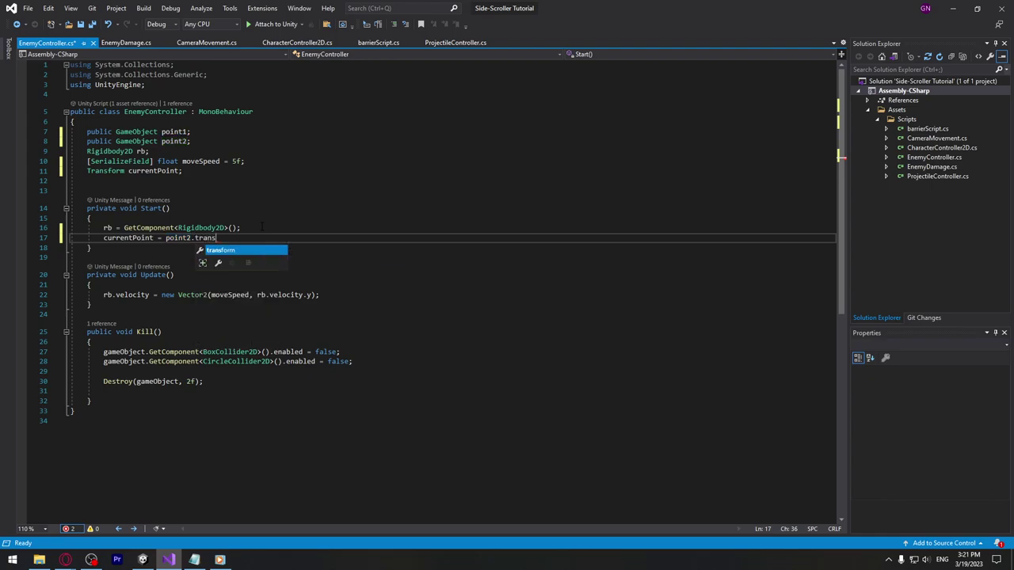
pyautogui.press('Tab')
pyautogui.doubleClick(120, 238)
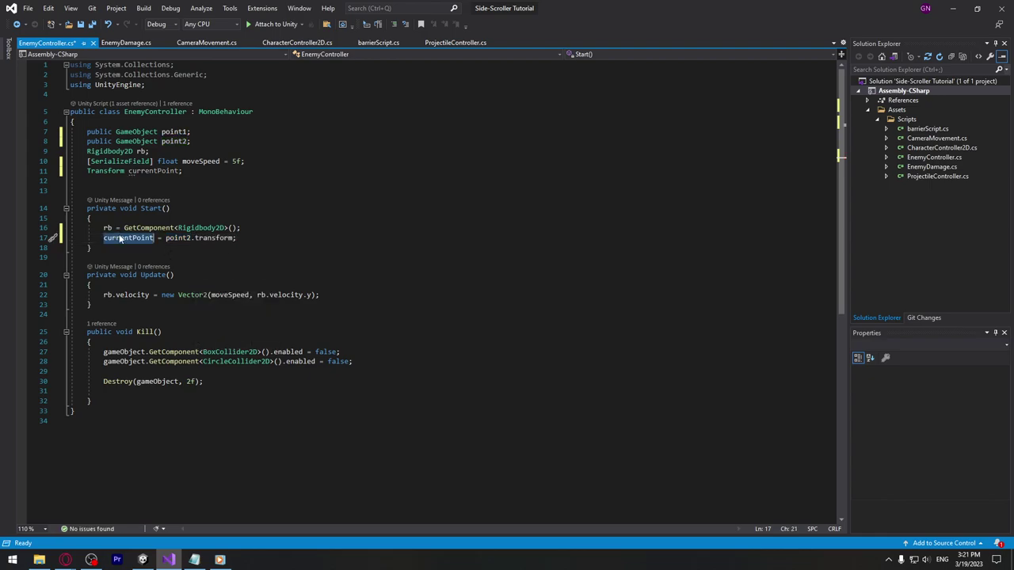
pyautogui.click(179, 238)
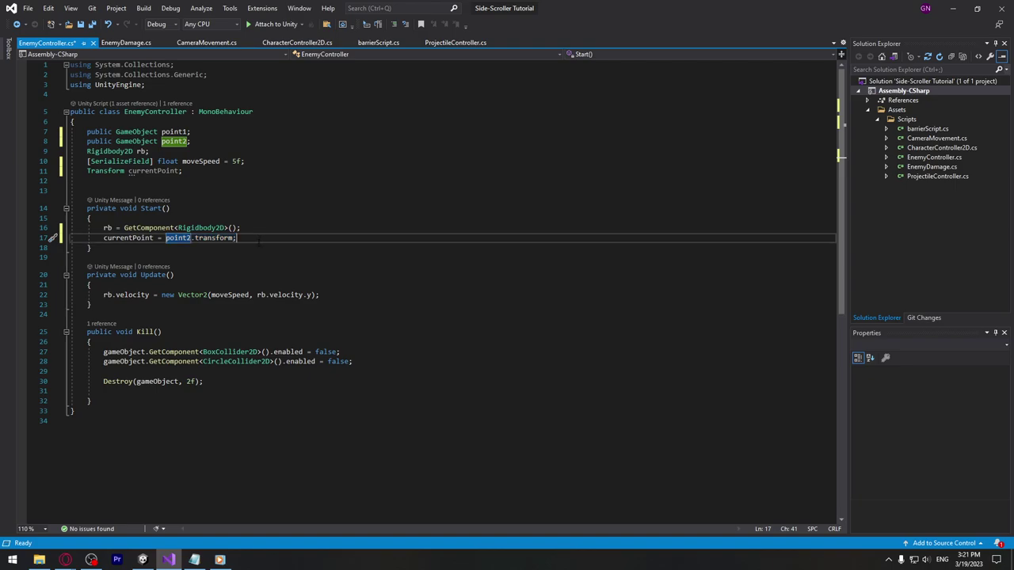
# Insert a blank line at the top of Update()
pyautogui.scroll(-2, 452, 285)
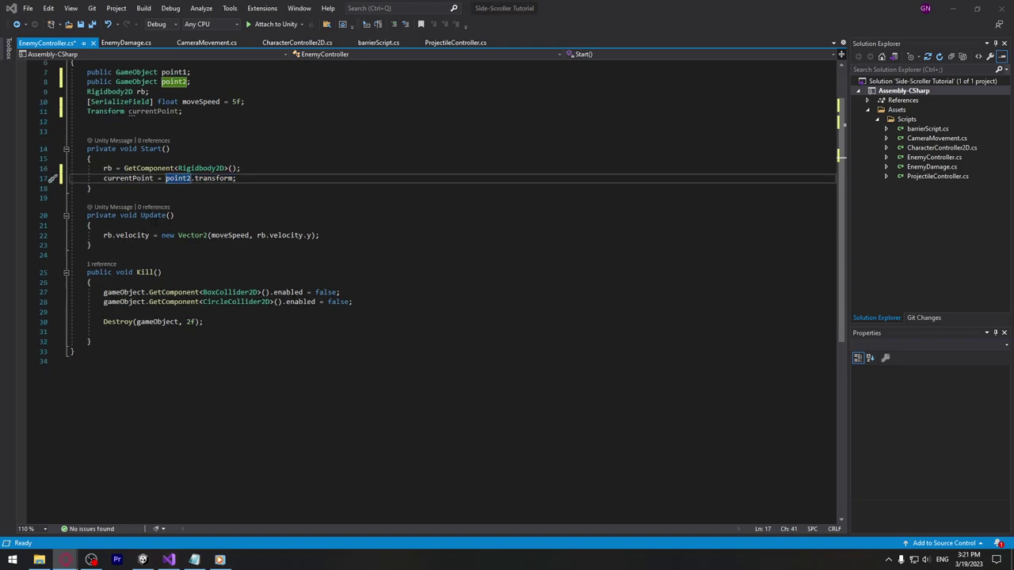
pyautogui.click(155, 225)
pyautogui.press('Return')
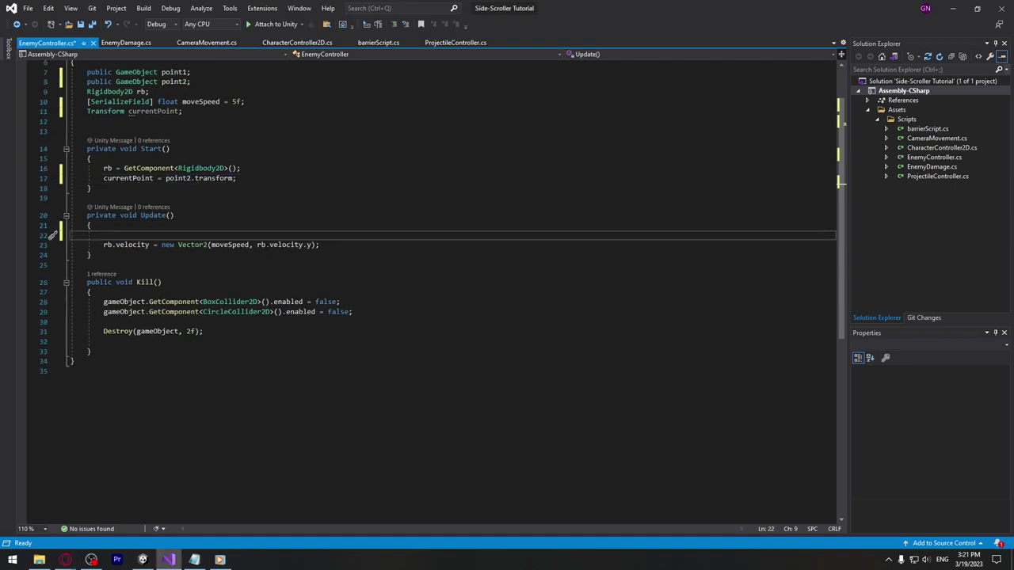
# Add an if block in Update with the condition currentPoint == point2.transform
pyautogui.write('if')
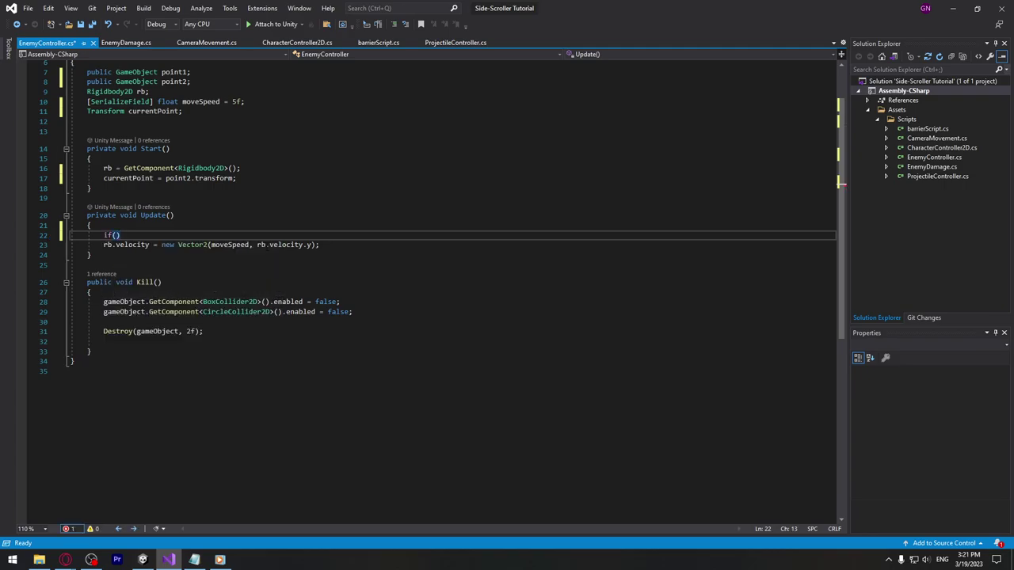
pyautogui.write(' (')
pyautogui.press('Return')
pyautogui.write('{')
pyautogui.press('Return')
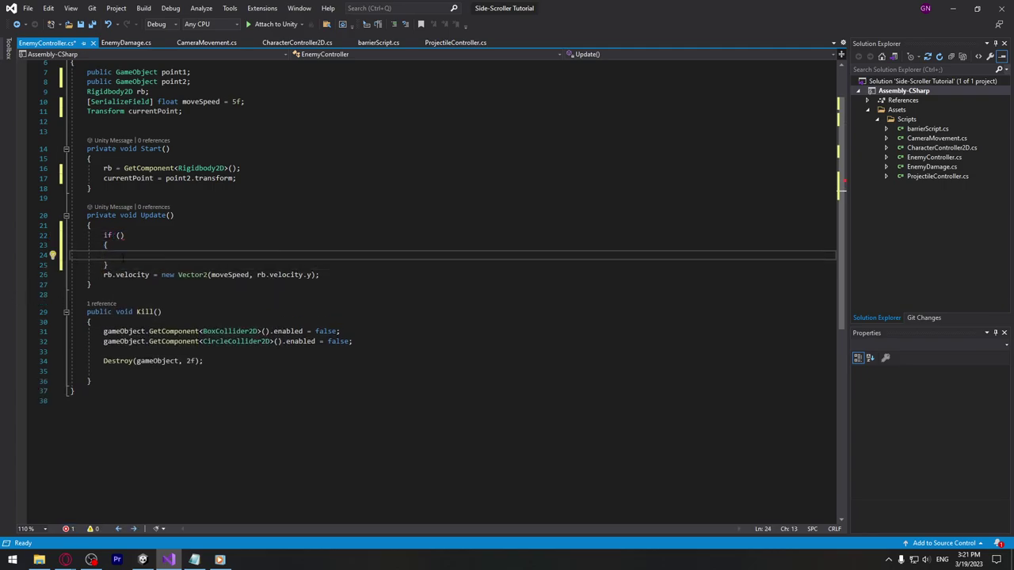
pyautogui.click(120, 235)
pyautogui.write('c')
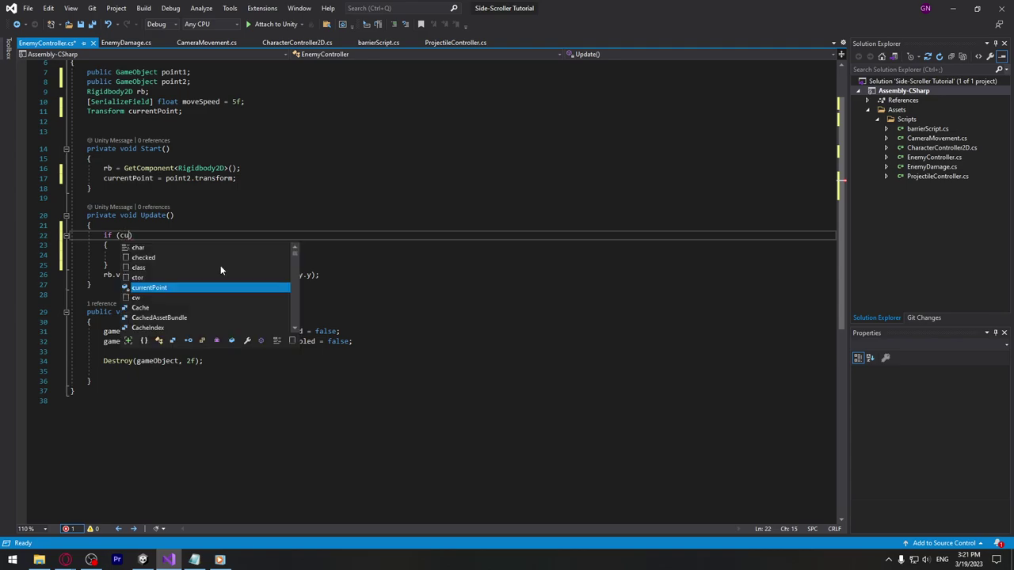
pyautogui.write('u')
pyautogui.press('Tab')
pyautogui.write('== p')
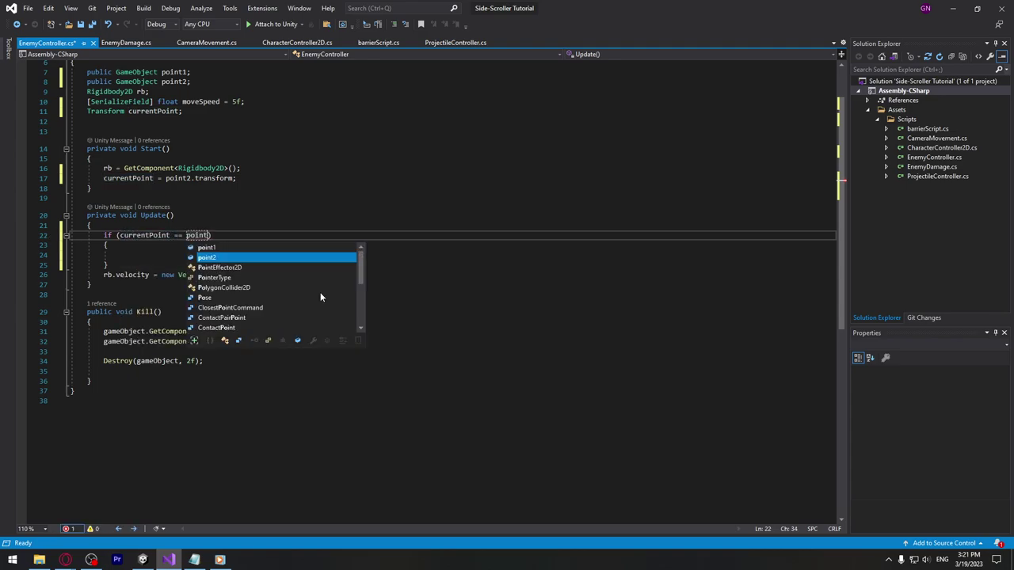
pyautogui.write('oint2')
pyautogui.press('Tab')
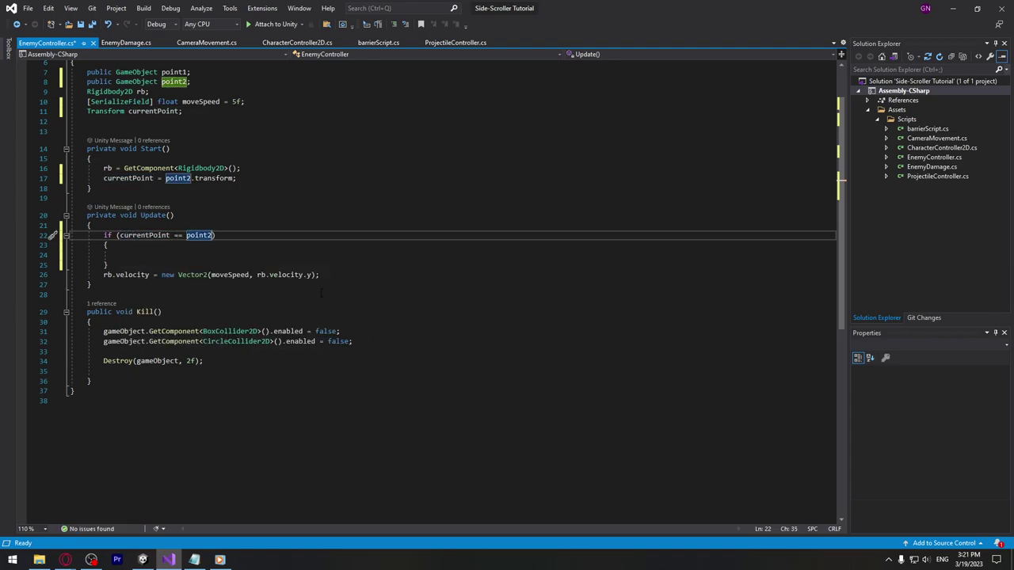
pyautogui.write('.tra')
pyautogui.press('Tab')
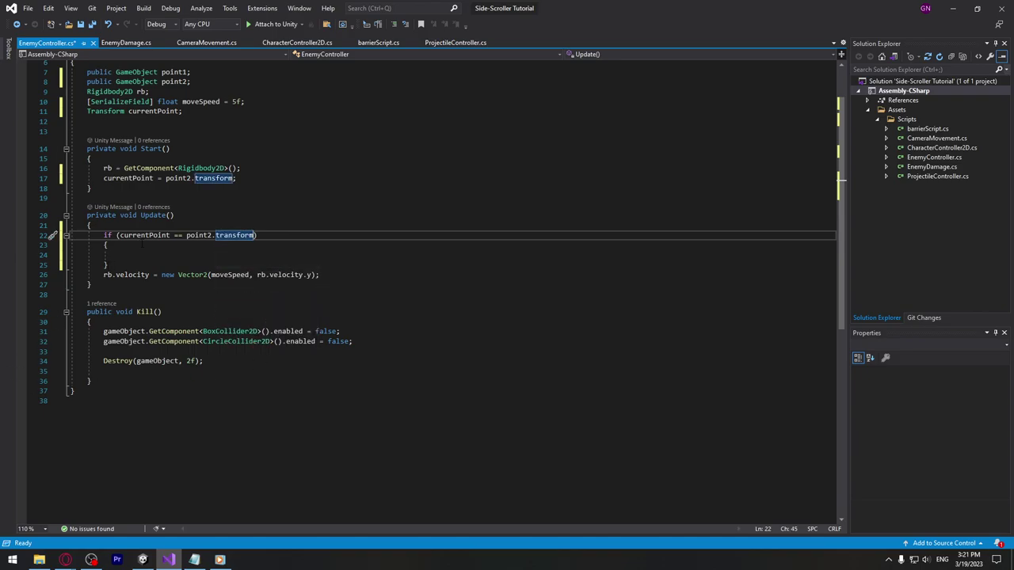
pyautogui.click(92, 225)
pyautogui.moveTo(236, 178); pyautogui.dragTo(103, 178)
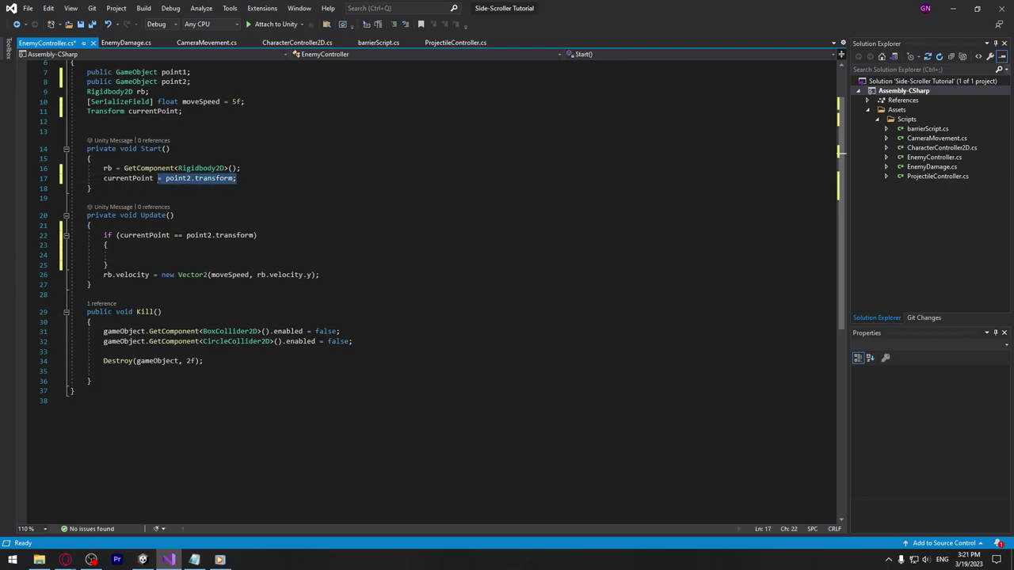
# Move the velocity statement into the if block and add an empty else block
pyautogui.click(136, 254)
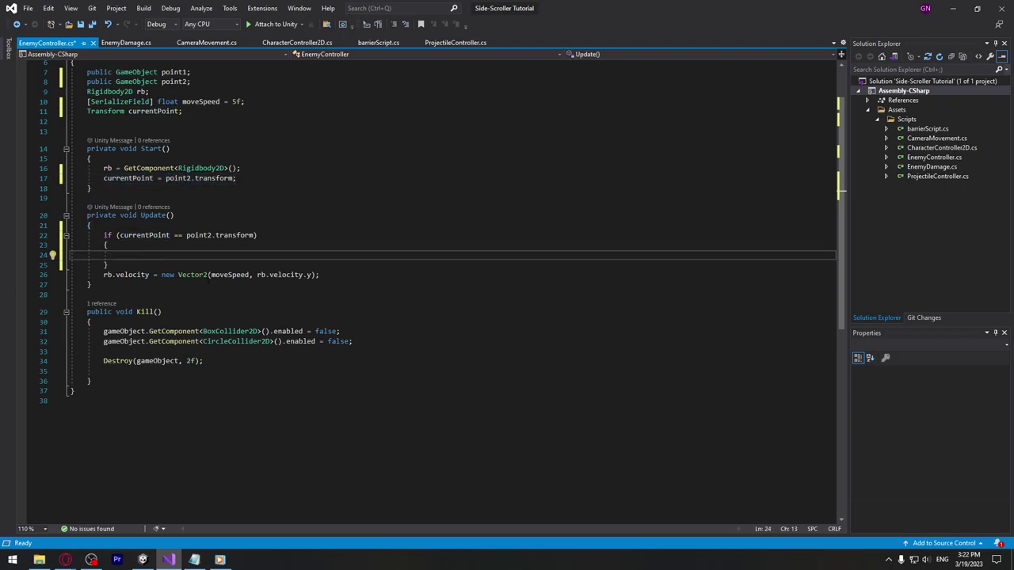
pyautogui.moveTo(320, 275); pyautogui.dragTo(103, 275)
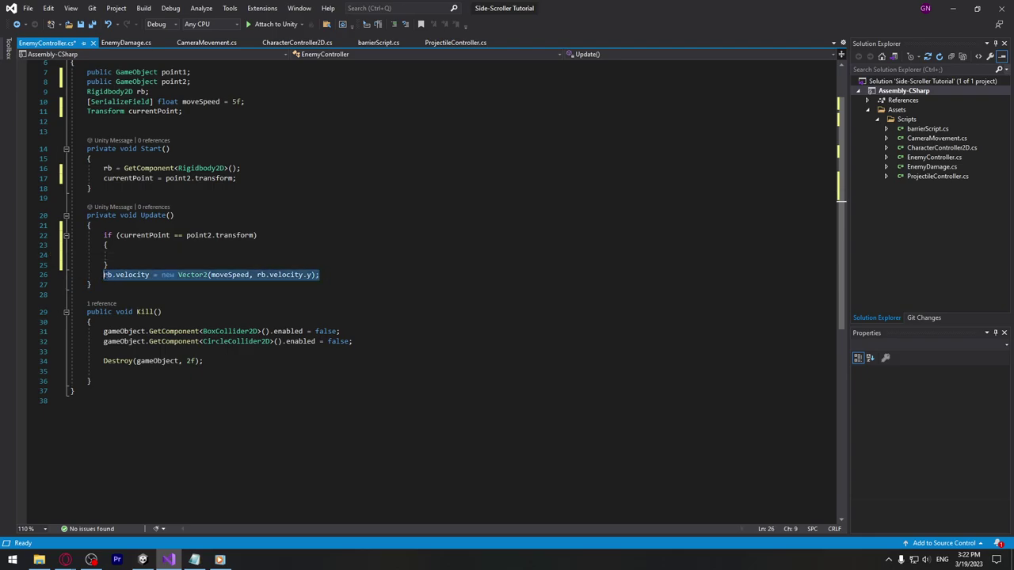
pyautogui.hotkey('ctrl', 'x')
pyautogui.press('Up')
pyautogui.press('Up')
pyautogui.hotkey('ctrl', 'v')
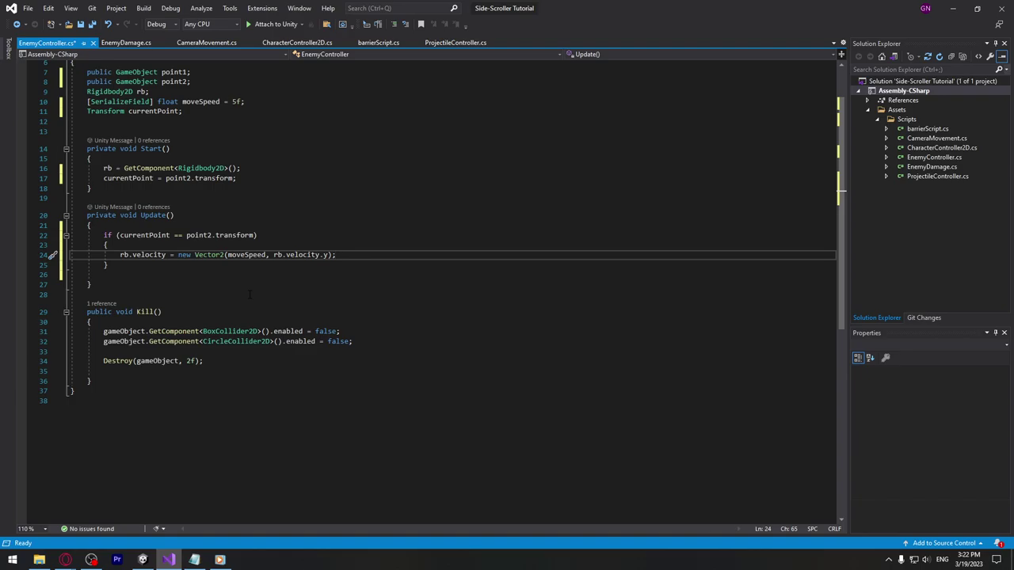
pyautogui.press('Down')
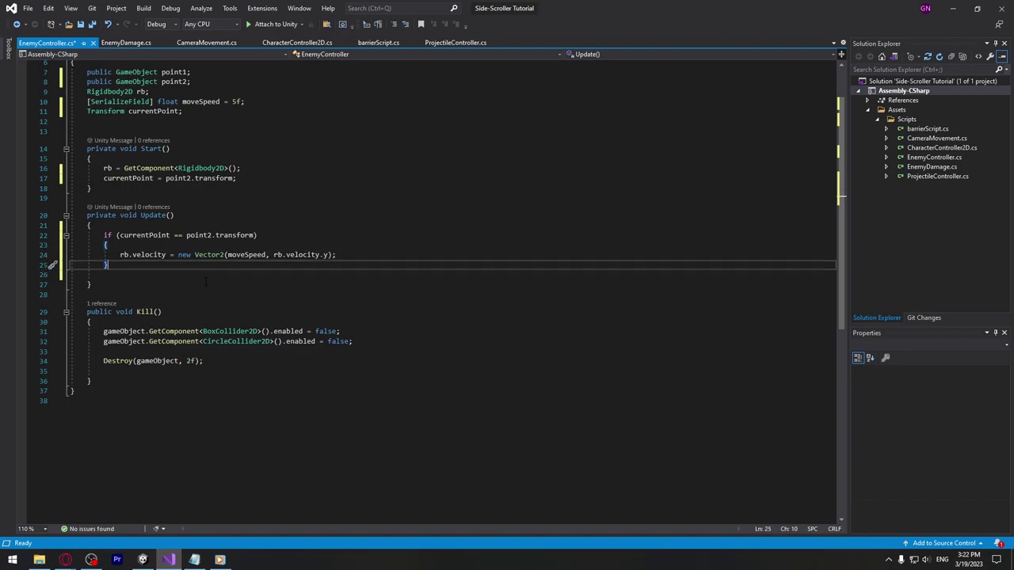
pyautogui.press('Return')
pyautogui.write('else')
pyautogui.press('Return')
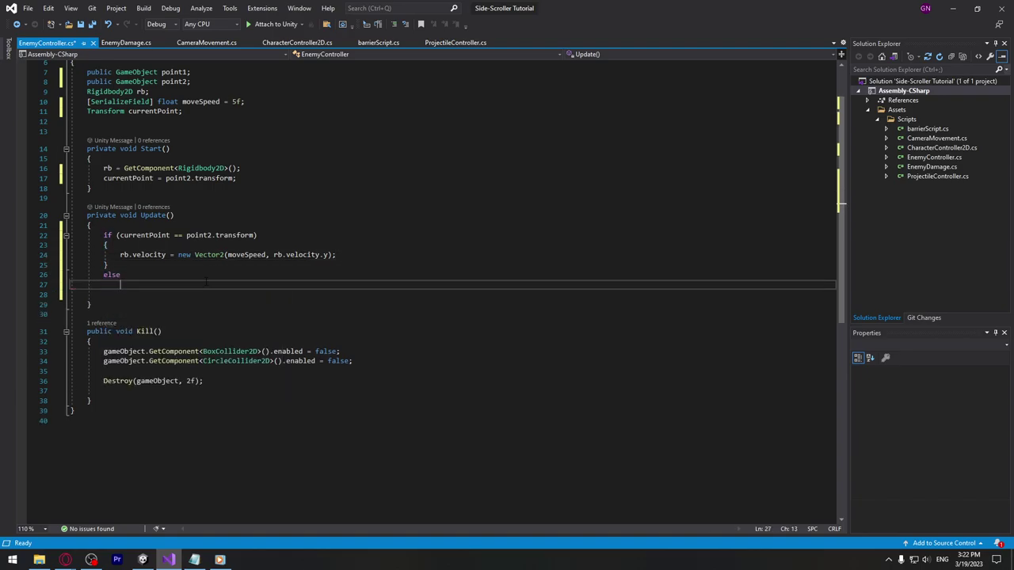
pyautogui.write('{')
pyautogui.press('Return')
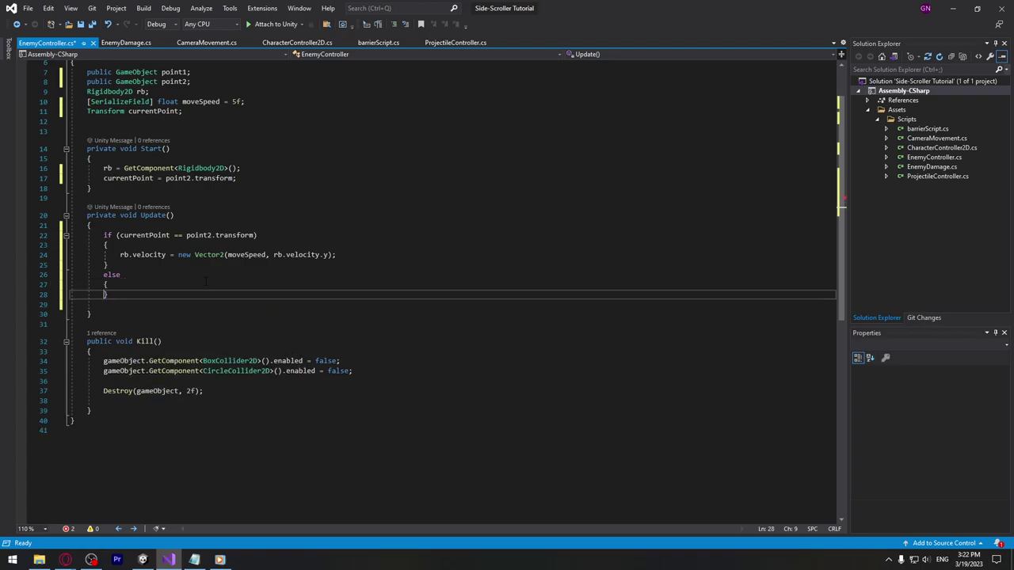
pyautogui.press('Return')
# Copy the velocity statement into the else block using -moveSpeed
pyautogui.moveTo(336, 254); pyautogui.dragTo(120, 254)
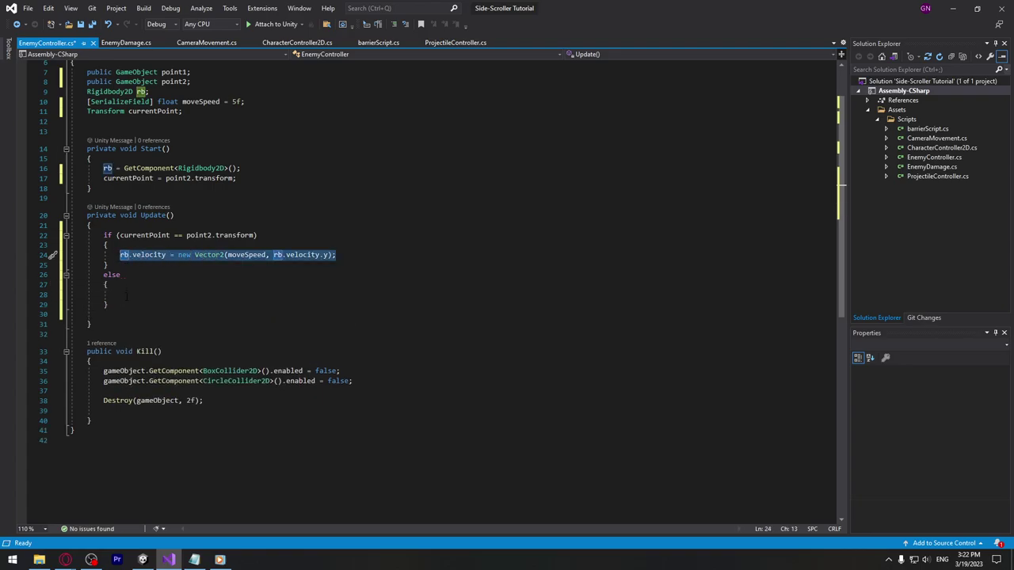
pyautogui.hotkey('ctrl', 'c')
pyautogui.click(126, 295)
pyautogui.hotkey('ctrl', 'v')
pyautogui.click(227, 293)
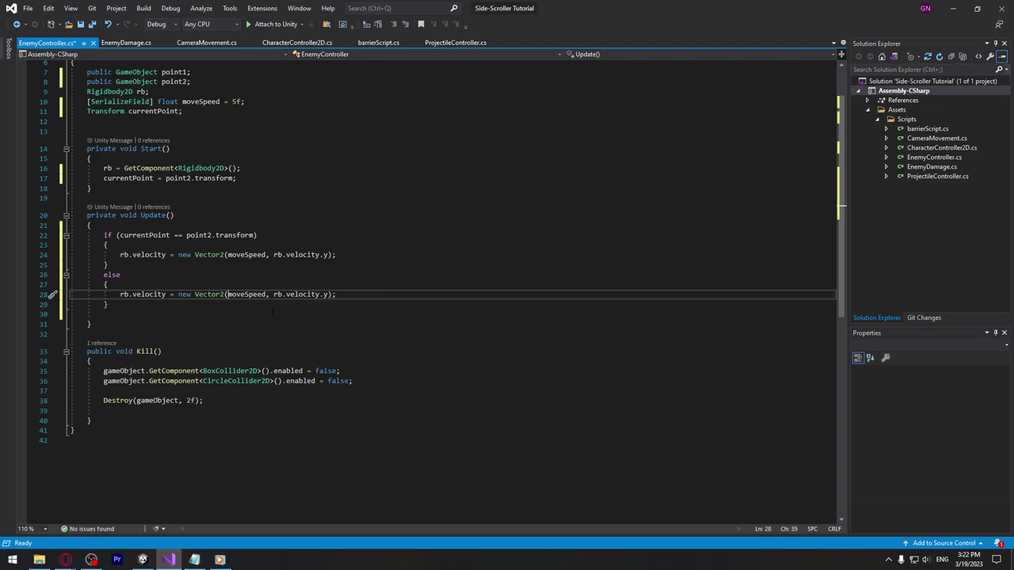
pyautogui.write('-')
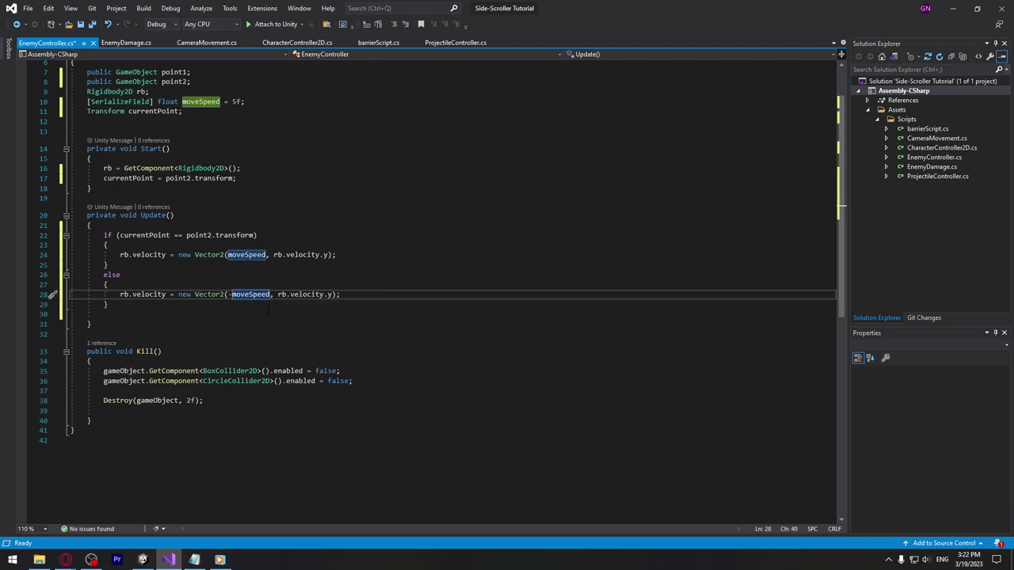
pyautogui.moveTo(172, 235); pyautogui.dragTo(120, 235)
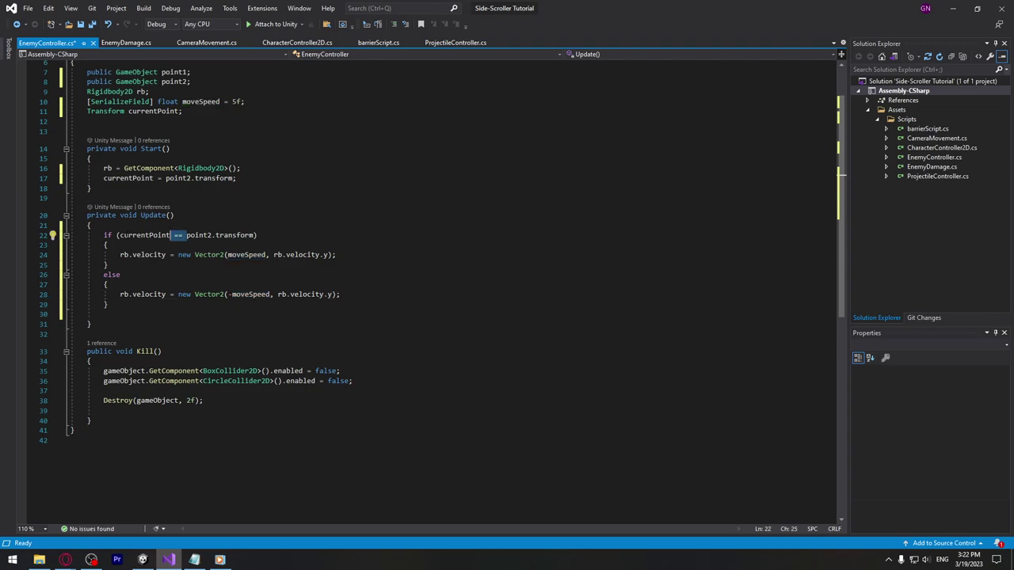
pyautogui.click(198, 236)
pyautogui.click(154, 236)
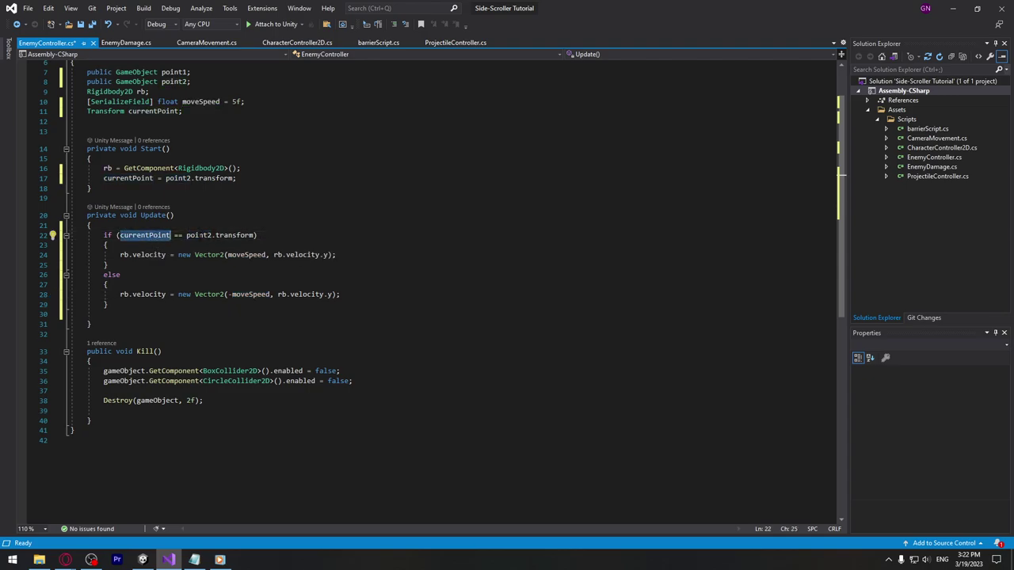
pyautogui.click(117, 316)
pyautogui.press('Return')
pyautogui.press('Return')
pyautogui.press('Return')
# Start a new if using Vector2.Distance with transform.position as its first argument
pyautogui.press('Up')
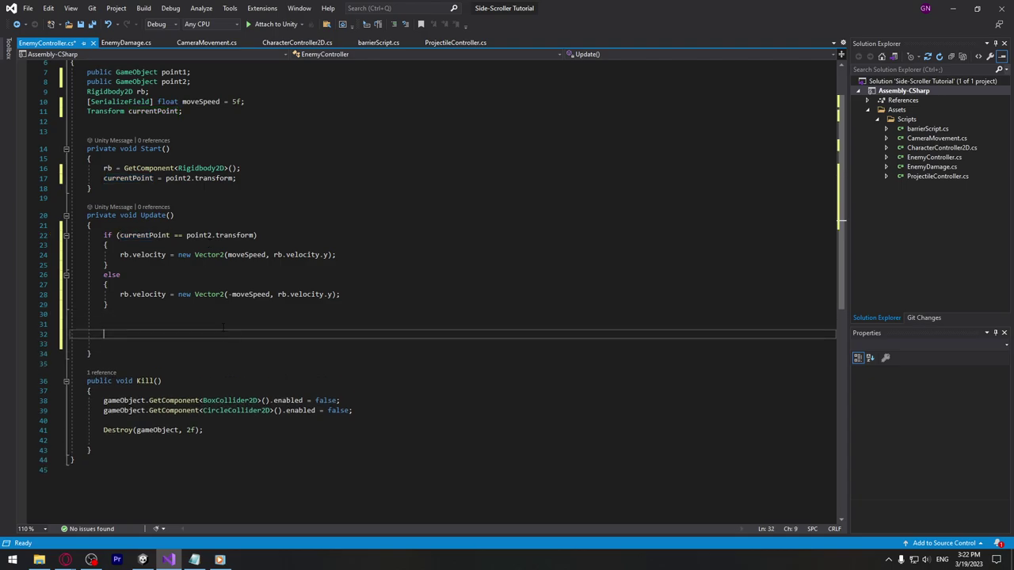
pyautogui.write('if(')
pyautogui.write('V')
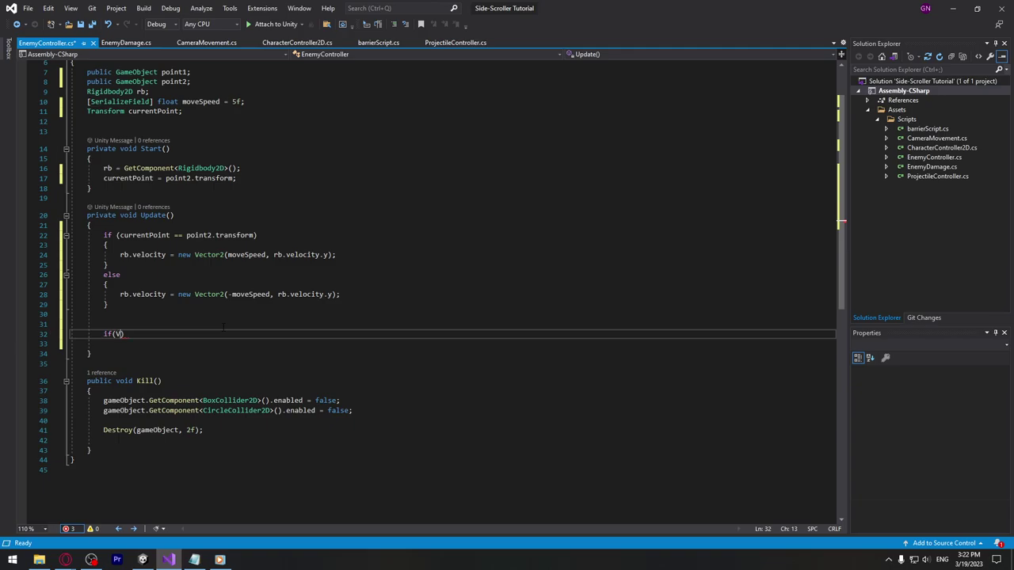
pyautogui.write('ector2')
pyautogui.write('.Di')
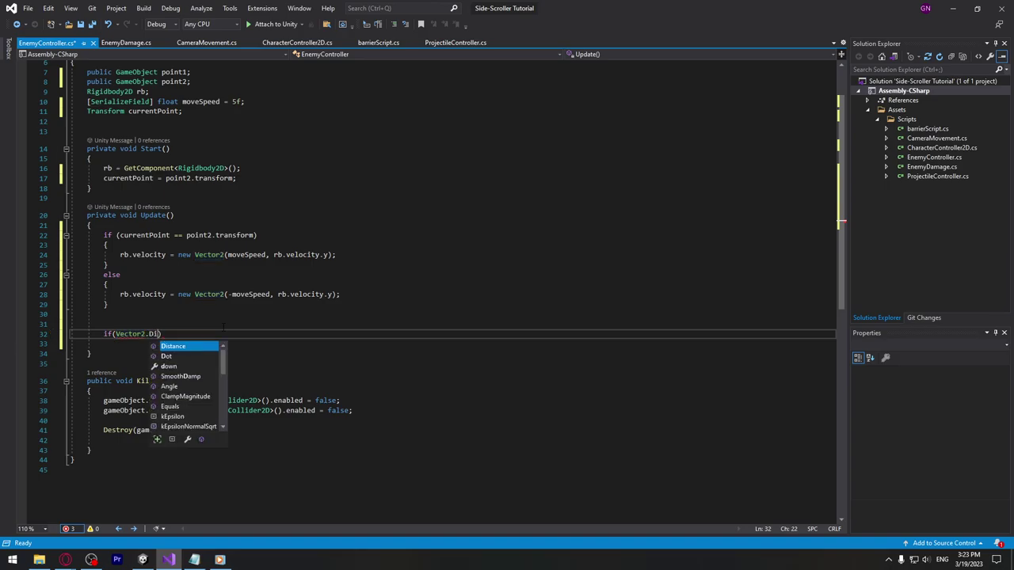
pyautogui.write('stan')
pyautogui.press('Tab')
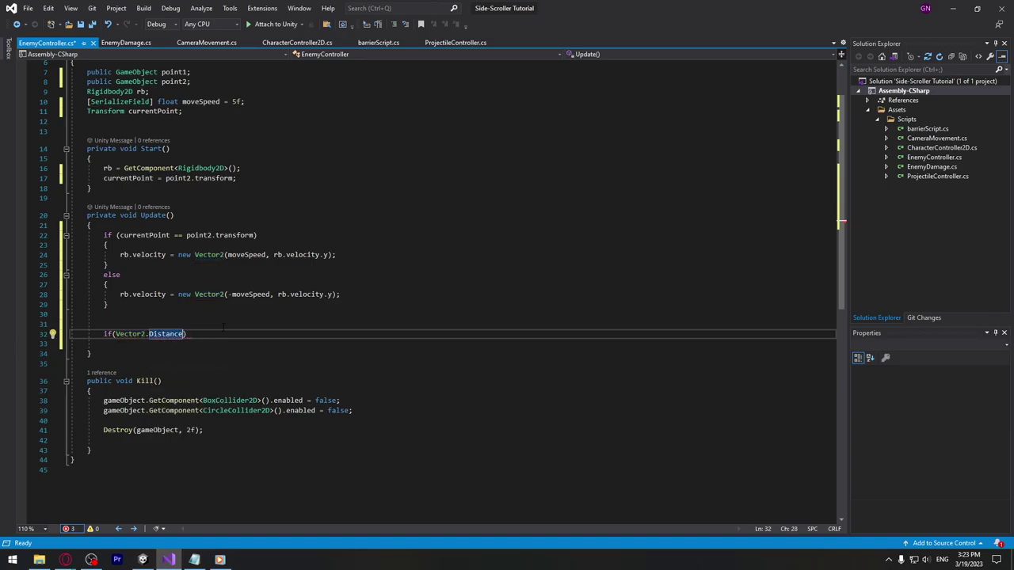
pyautogui.write('()')
pyautogui.press('Left')
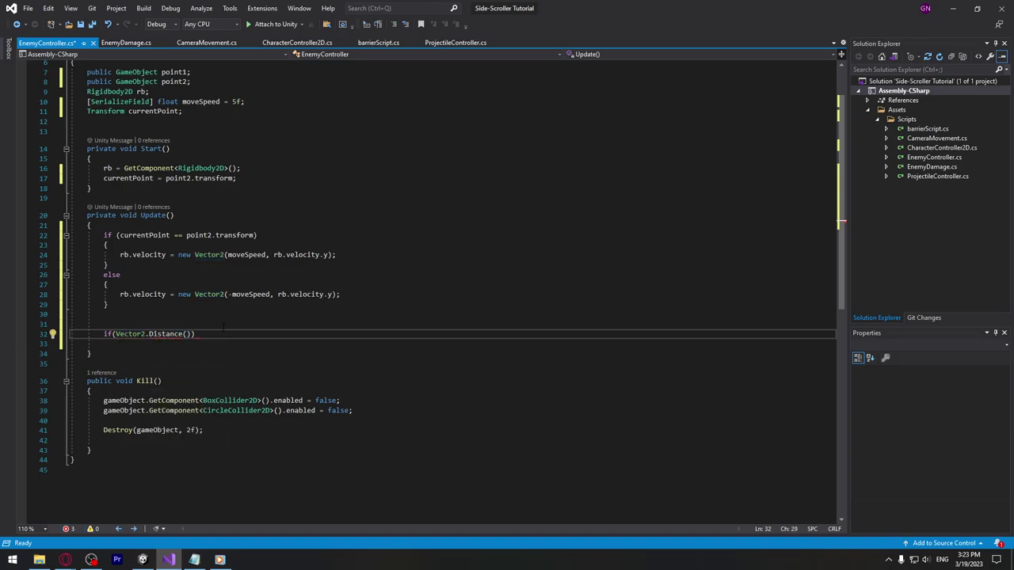
pyautogui.write('transf')
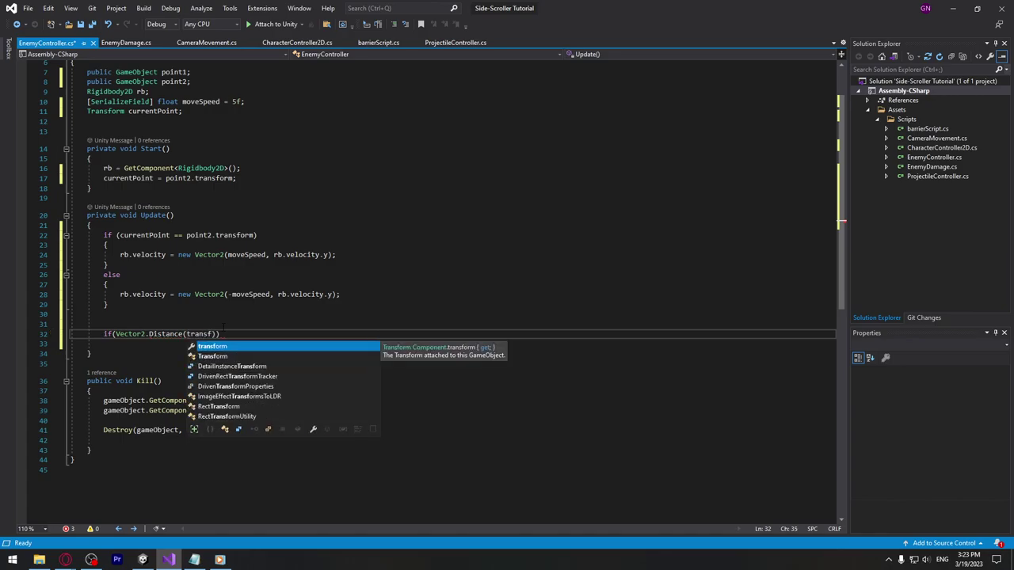
pyautogui.press('Tab')
pyautogui.write('.posi')
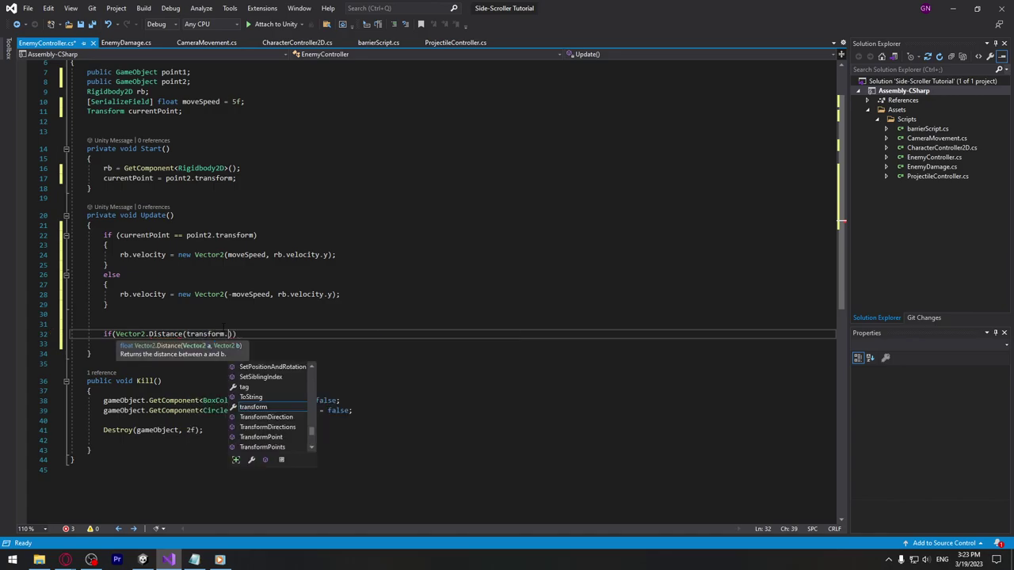
pyautogui.press('Tab')
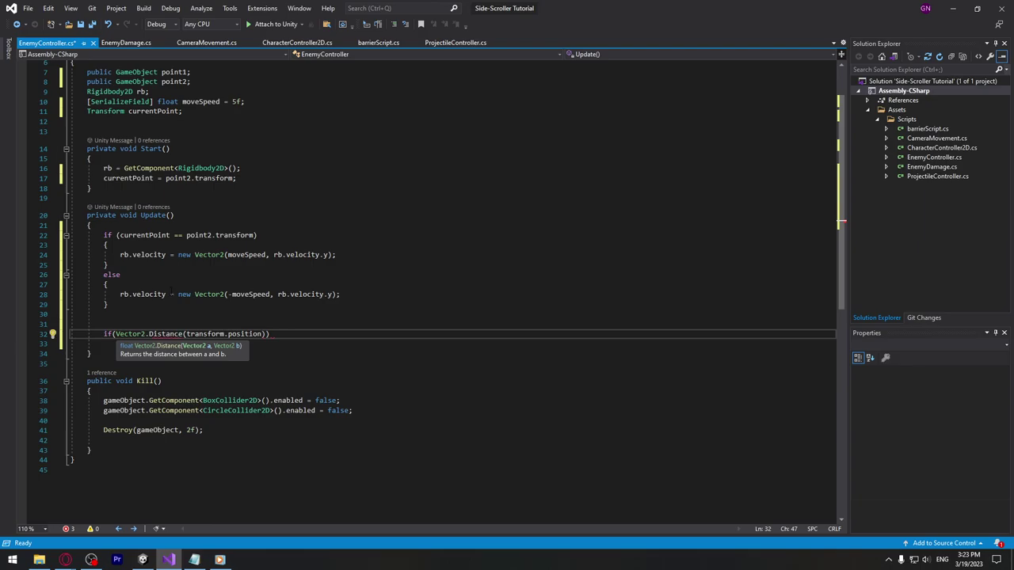
pyautogui.hotkey('shift', 'alt', '=')
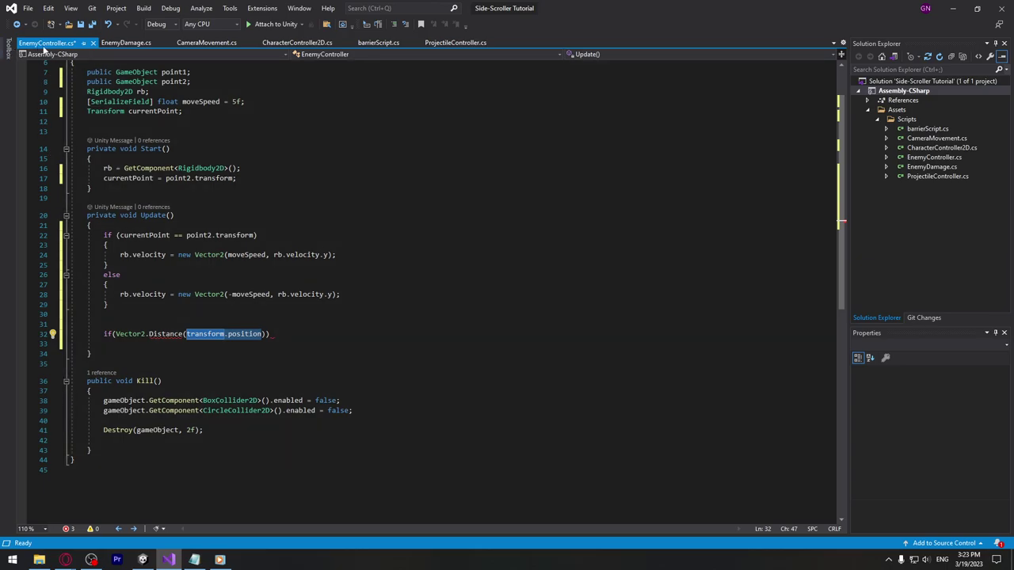
pyautogui.press('Right')
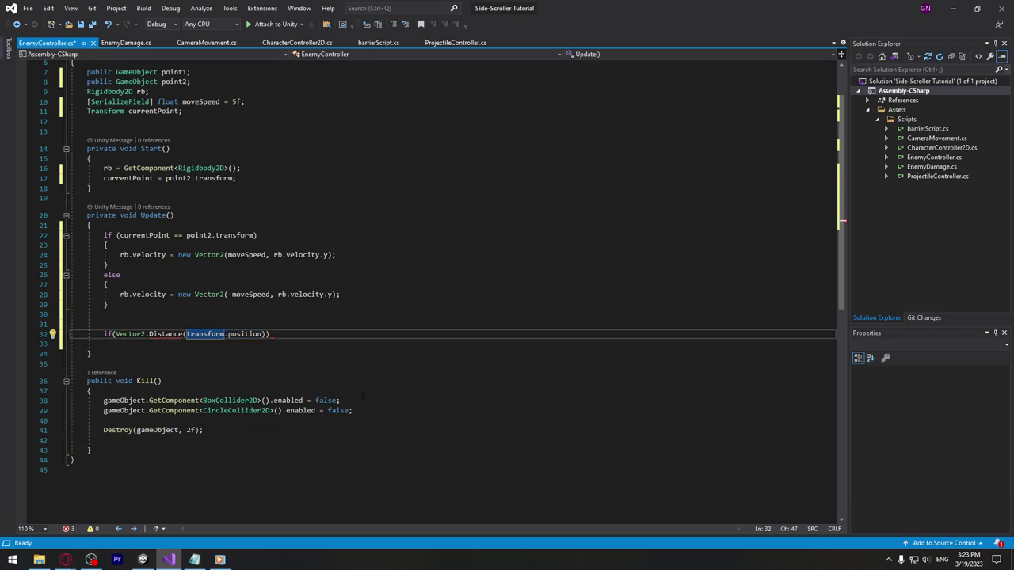
# Pass currentPoint.position as the Distance call's second argument
pyautogui.write(',')
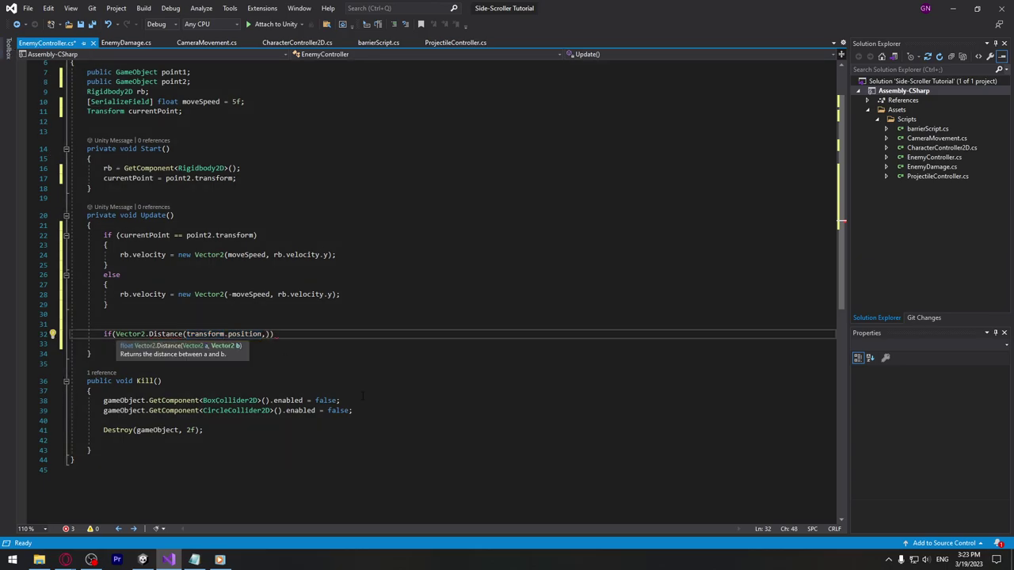
pyautogui.write(' cur')
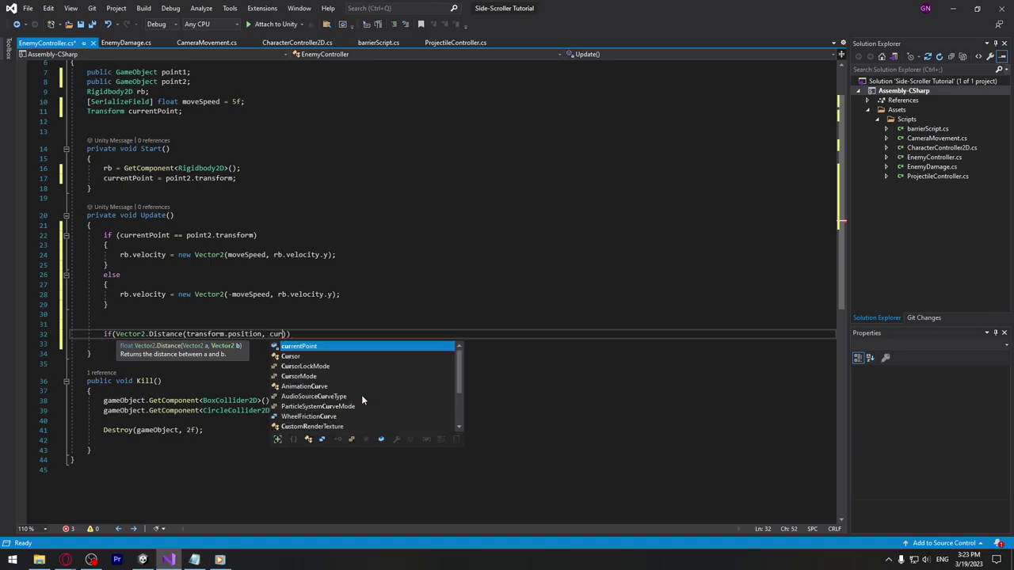
pyautogui.press('Tab')
pyautogui.write('.pos')
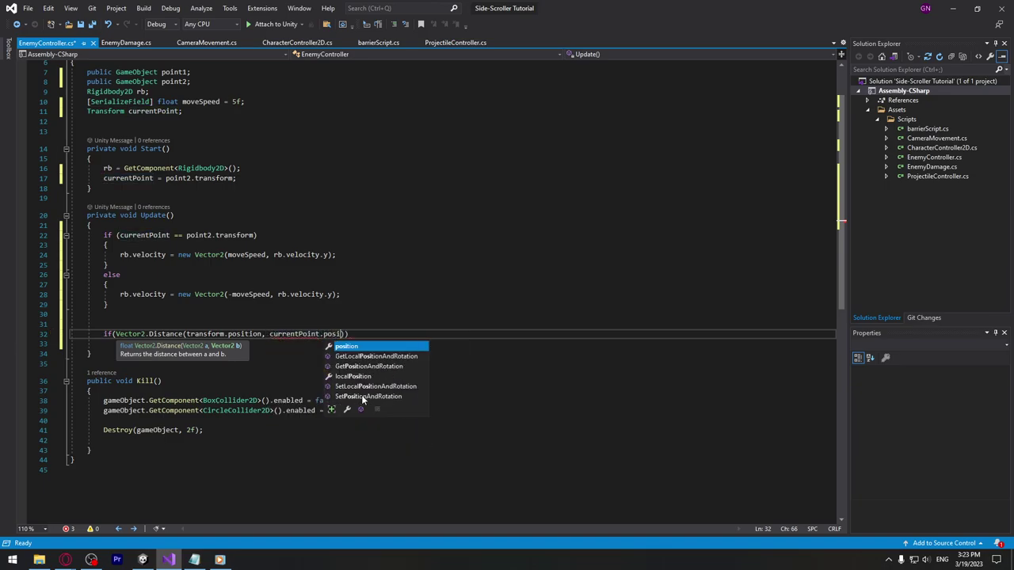
pyautogui.press('Tab')
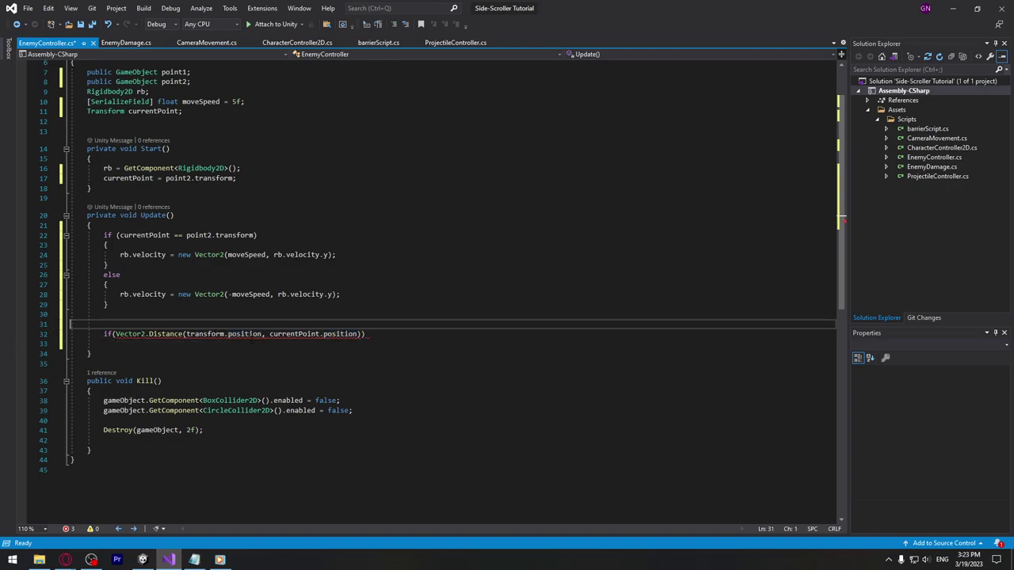
pyautogui.moveTo(269, 334); pyautogui.dragTo(358, 334)
pyautogui.click(361, 333)
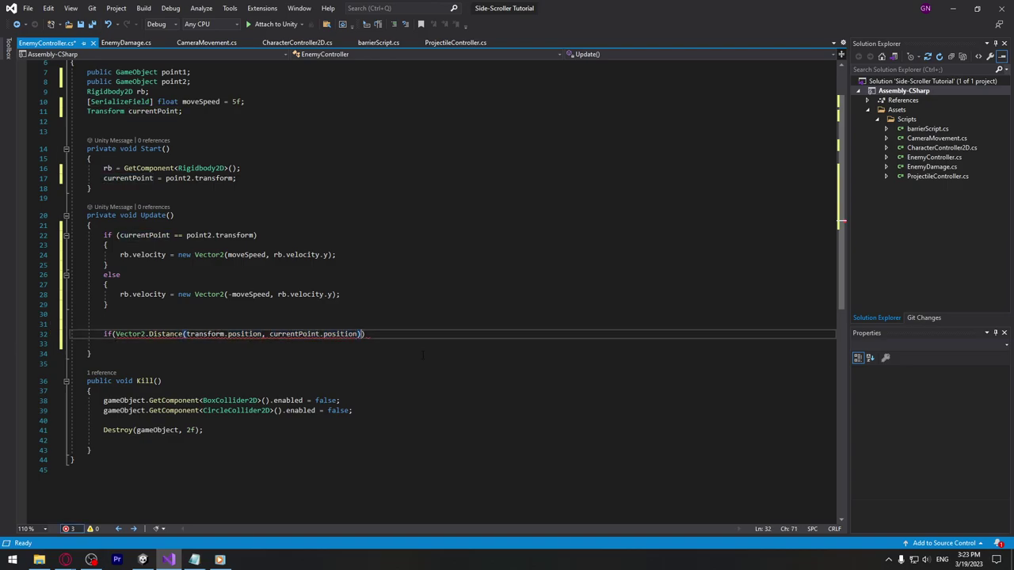
# Finish the condition with < 0.5f && currentPoint == point2.transform and open its block
pyautogui.write('<')
pyautogui.write(' 0.5f')
pyautogui.write(' && ')
pyautogui.write('curr')
pyautogui.press('Tab')
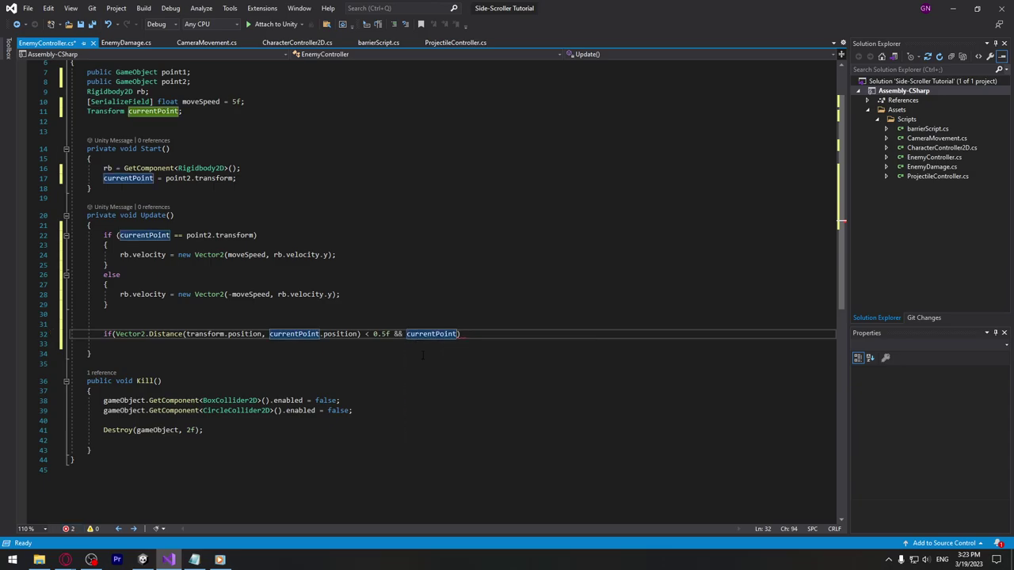
pyautogui.write('== po')
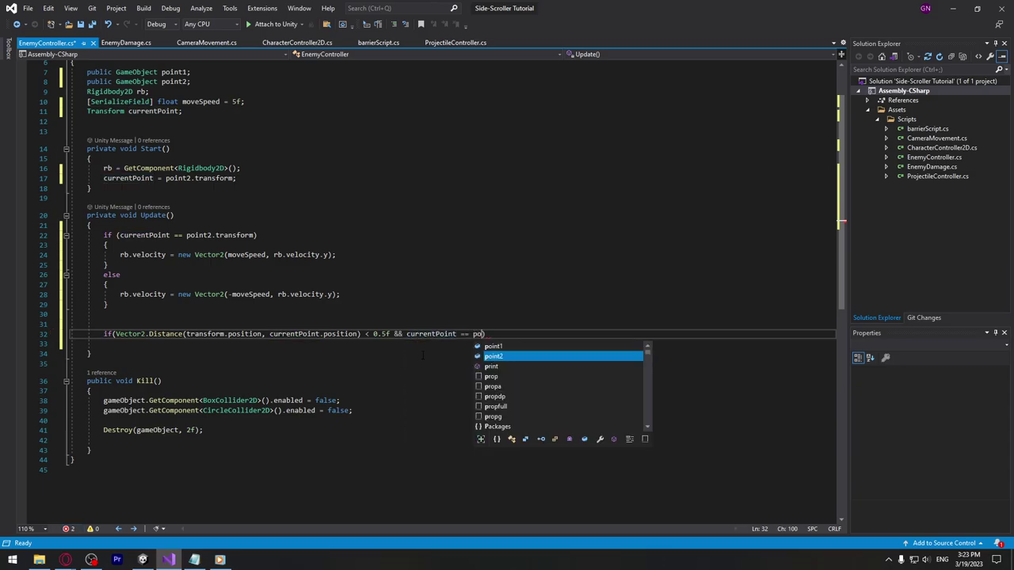
pyautogui.write('int2')
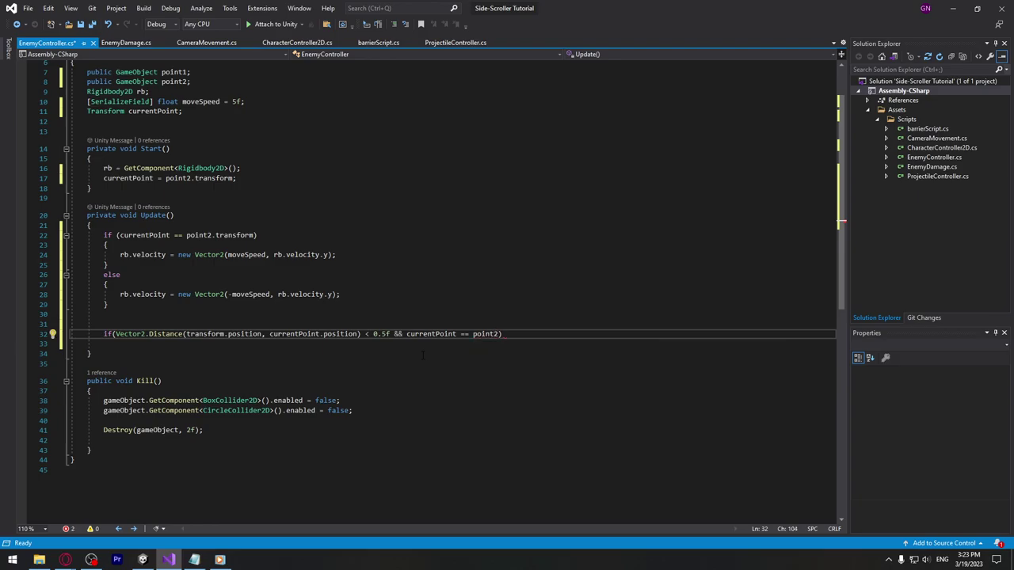
pyautogui.write('.tra')
pyautogui.press('Tab')
pyautogui.write(')')
pyautogui.press('Return')
pyautogui.write('{')
pyautogui.press('Return')
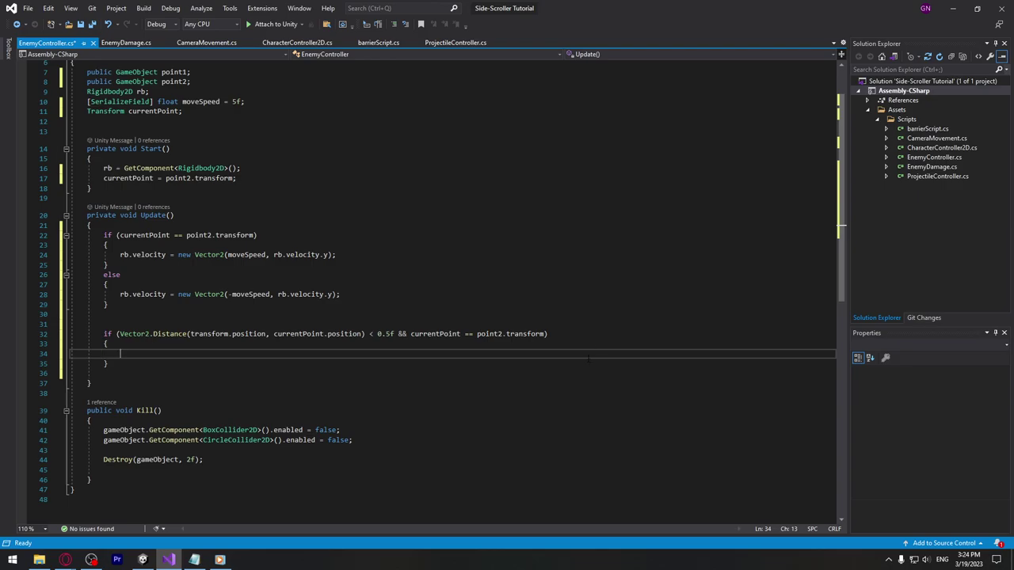
pyautogui.press('Tab')
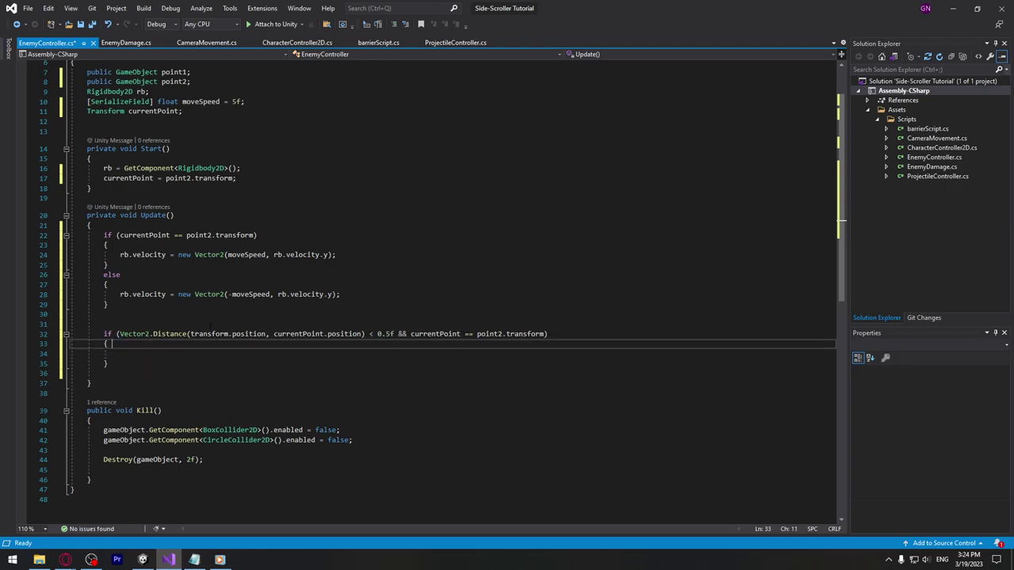
# Review the condition's distance arguments, 0.5f threshold and point2.transform comparison
pyautogui.moveTo(190, 334); pyautogui.dragTo(264, 334)
pyautogui.moveTo(378, 334); pyautogui.dragTo(394, 333)
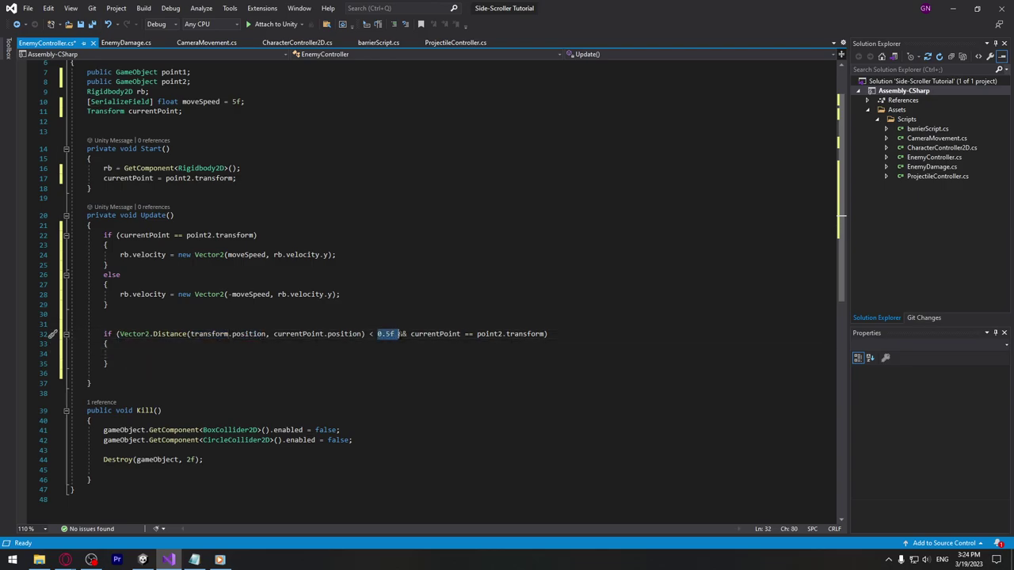
pyautogui.moveTo(273, 334); pyautogui.dragTo(363, 333)
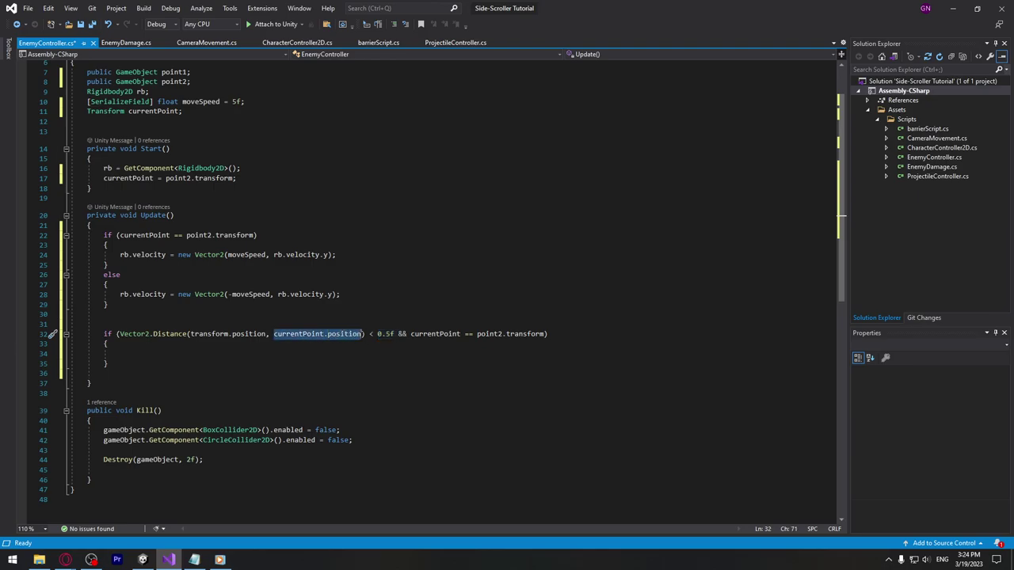
pyautogui.click(436, 334)
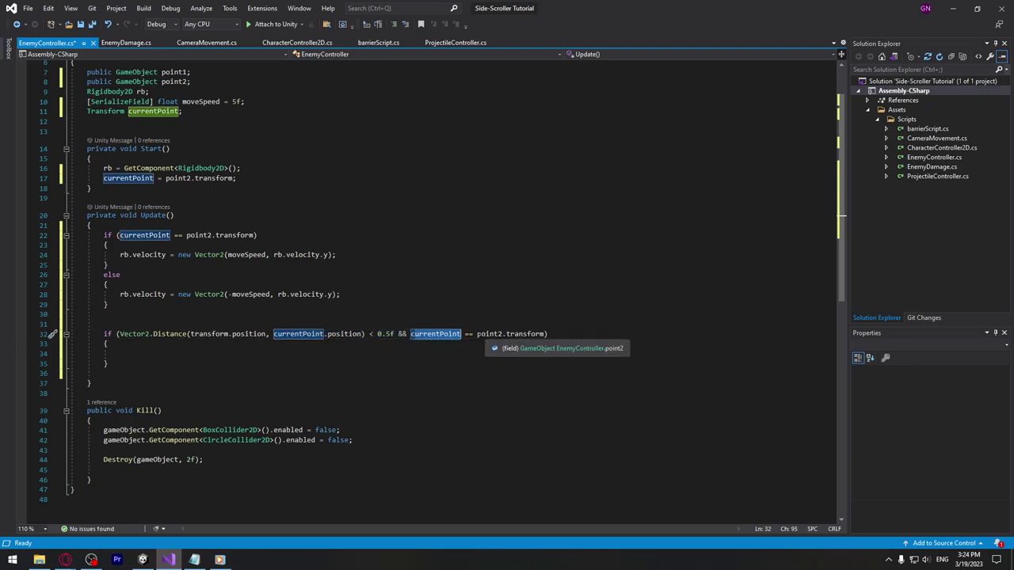
pyautogui.moveTo(476, 333)
pyautogui.mouseDown()
pyautogui.moveTo(543, 333)
pyautogui.moveTo(465, 333)
pyautogui.mouseUp()
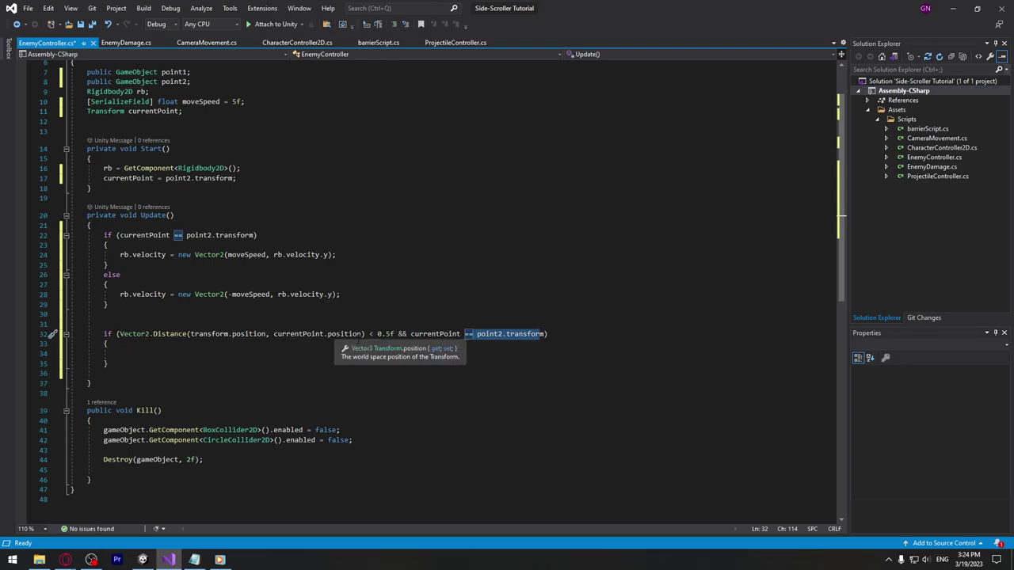
# Set currentPoint = point1.transform inside the block and save EnemyController.cs
pyautogui.click(150, 355)
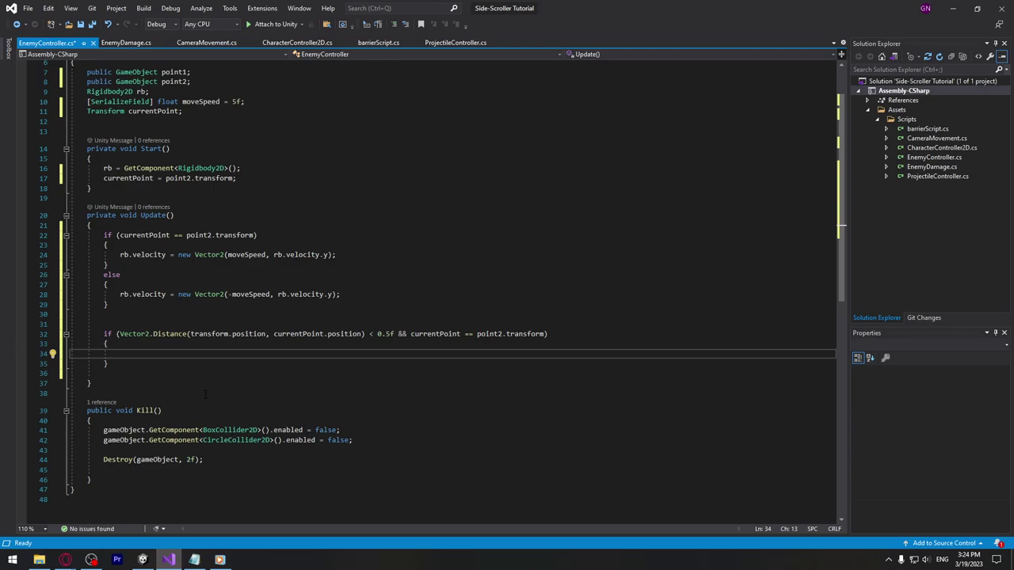
pyautogui.write('currentPoint ')
pyautogui.write('= ')
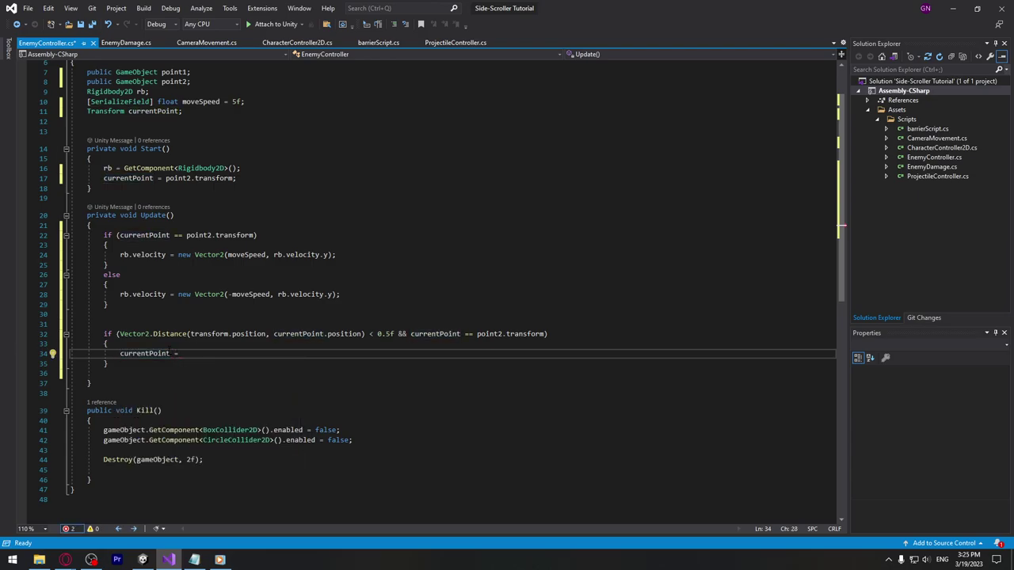
pyautogui.write('point')
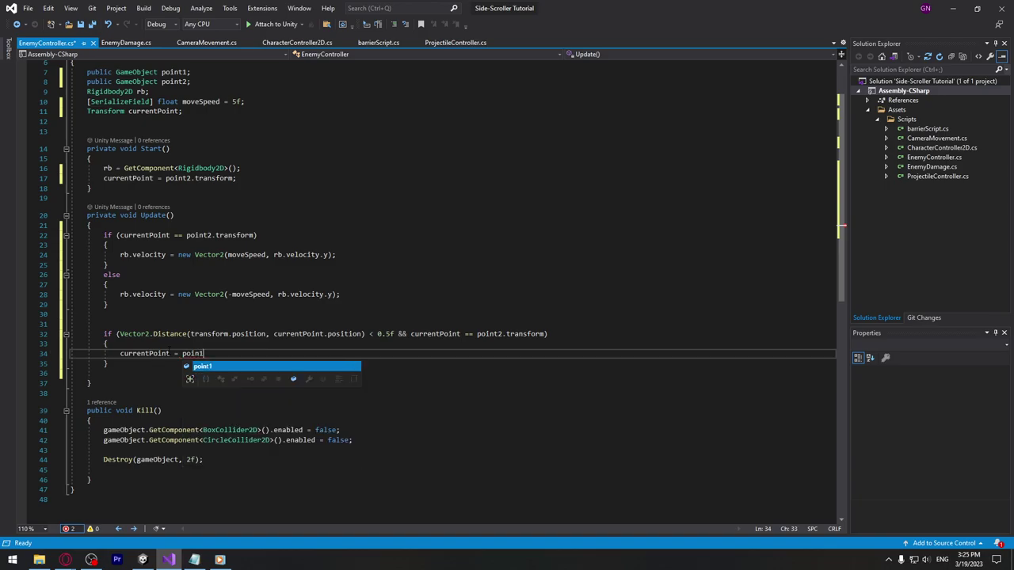
pyautogui.press('Up')
pyautogui.press('Tab')
pyautogui.write('.tr')
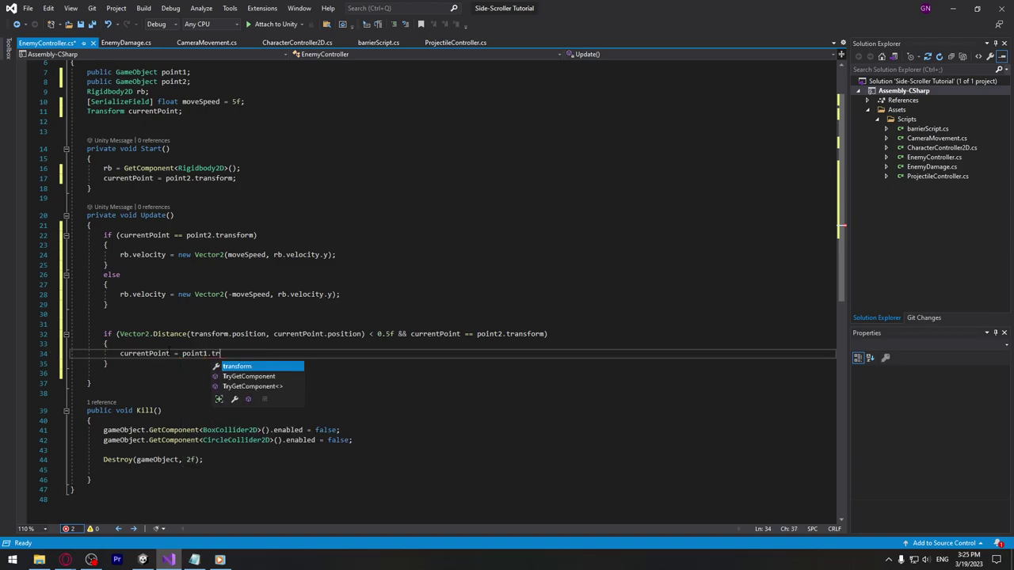
pyautogui.press('Tab')
pyautogui.write(';')
pyautogui.hotkey('ctrl', 's')
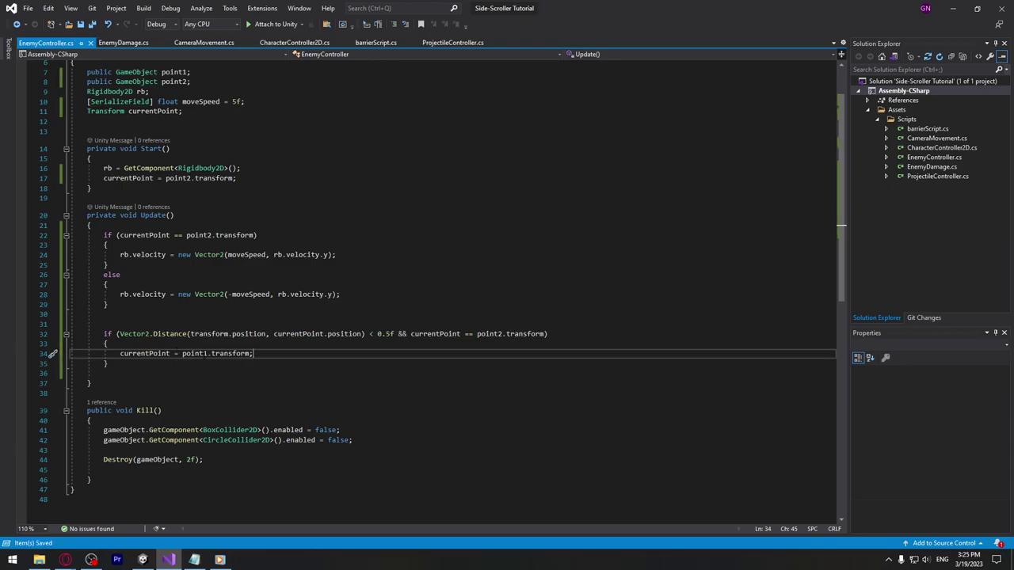
pyautogui.press('Down')
pyautogui.press('Return')
# Duplicate the if block, change the copy's assignment to point2.transform, and save
pyautogui.hotkey('shift', 'Up')
pyautogui.hotkey('shift', 'Up')
pyautogui.hotkey('shift', 'Up')
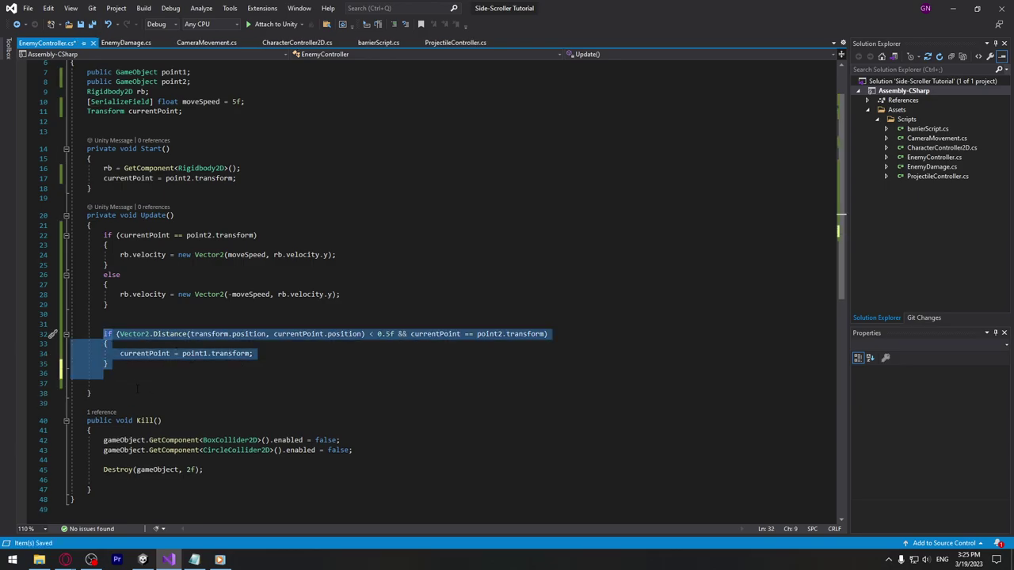
pyautogui.hotkey('ctrl', 'd')
pyautogui.click(117, 373)
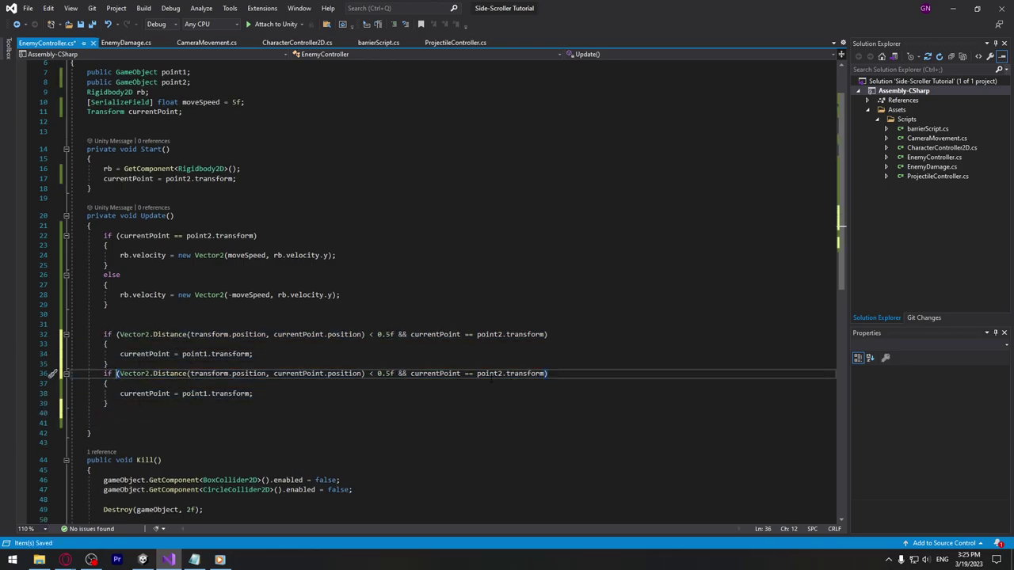
pyautogui.click(502, 373)
pyautogui.write('1')
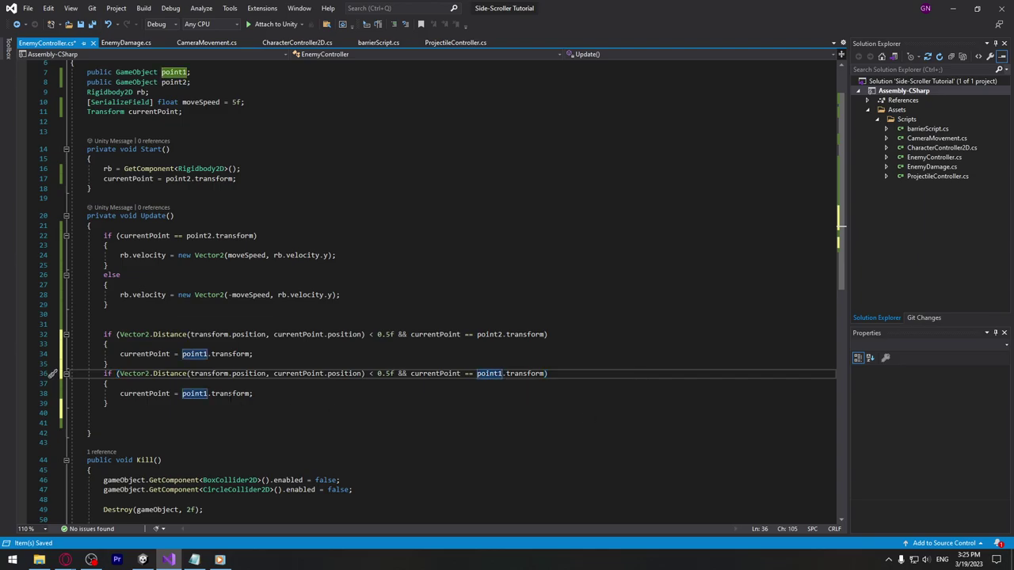
pyautogui.click(207, 394)
pyautogui.press('BackSpace')
pyautogui.write('2')
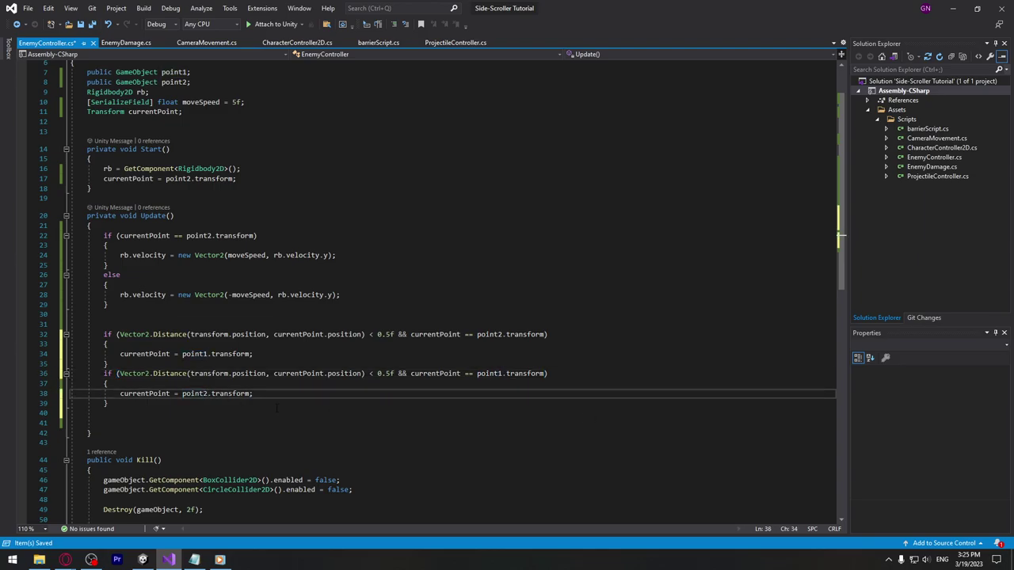
pyautogui.hotkey('ctrl', 's')
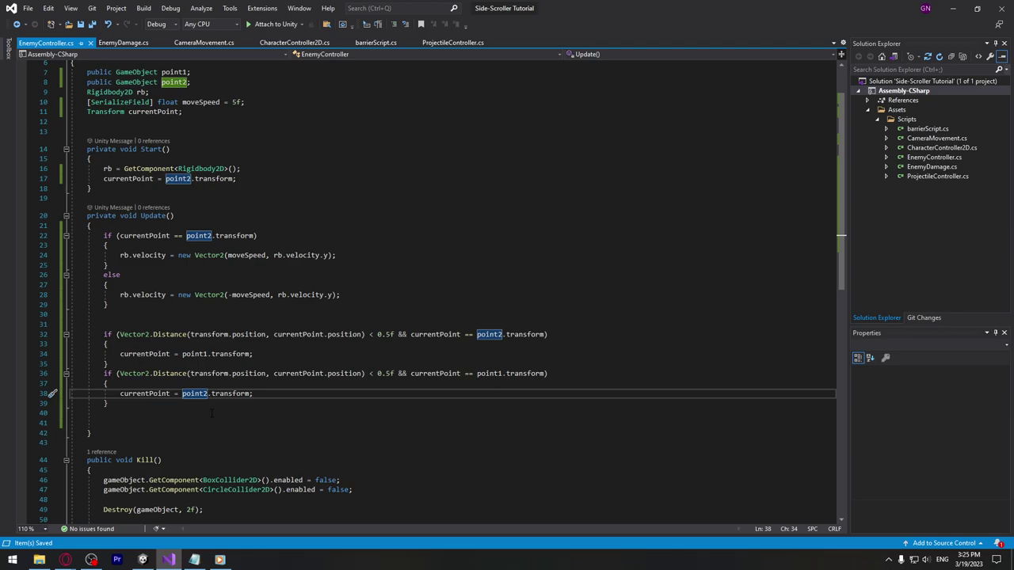
pyautogui.scroll(-2, 212, 412)
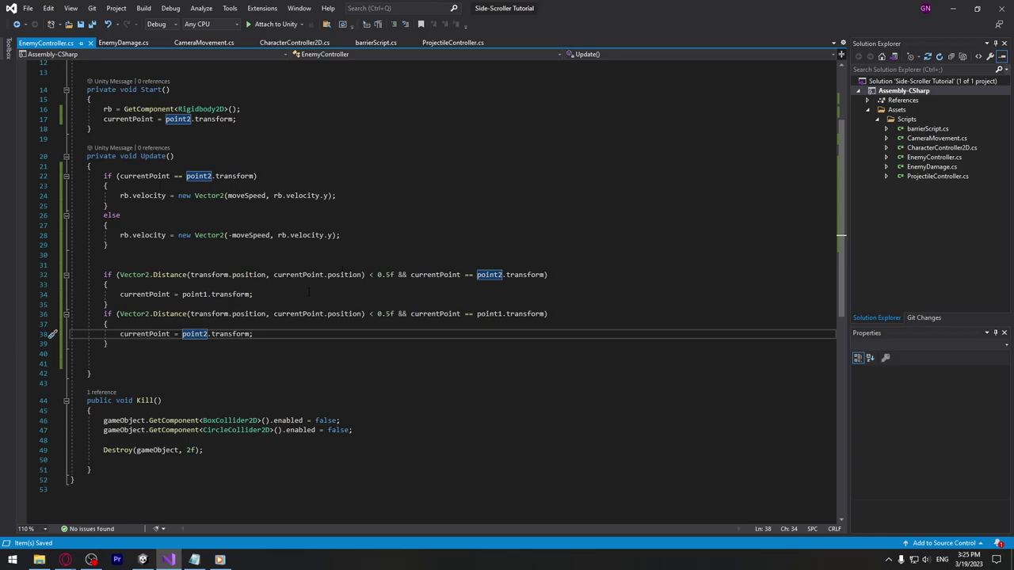
# Assign Point1 and Point2 to Enemy_oct's Enemy Controller patrol fields
pyautogui.moveTo(143, 560)
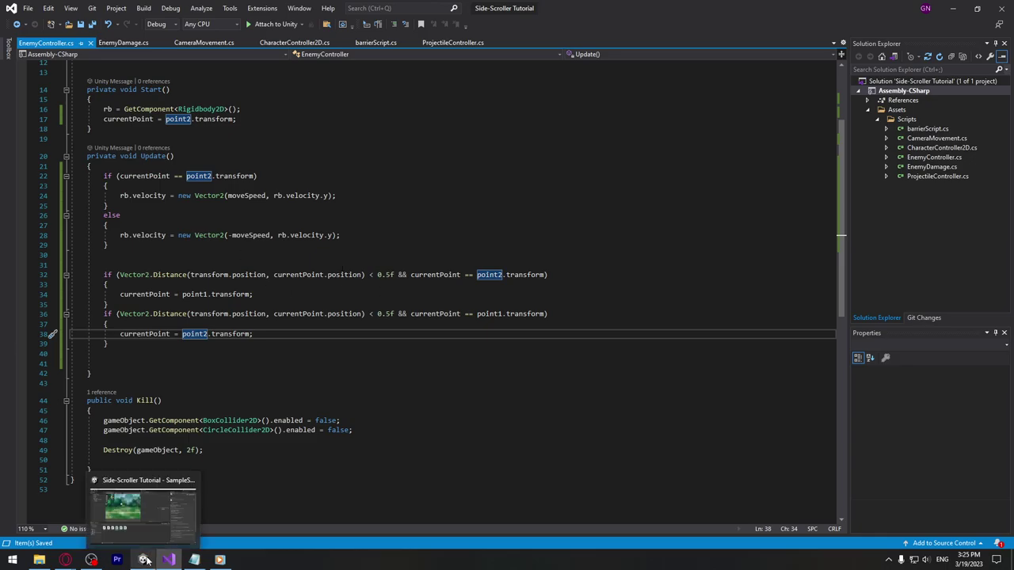
pyautogui.click(191, 482)
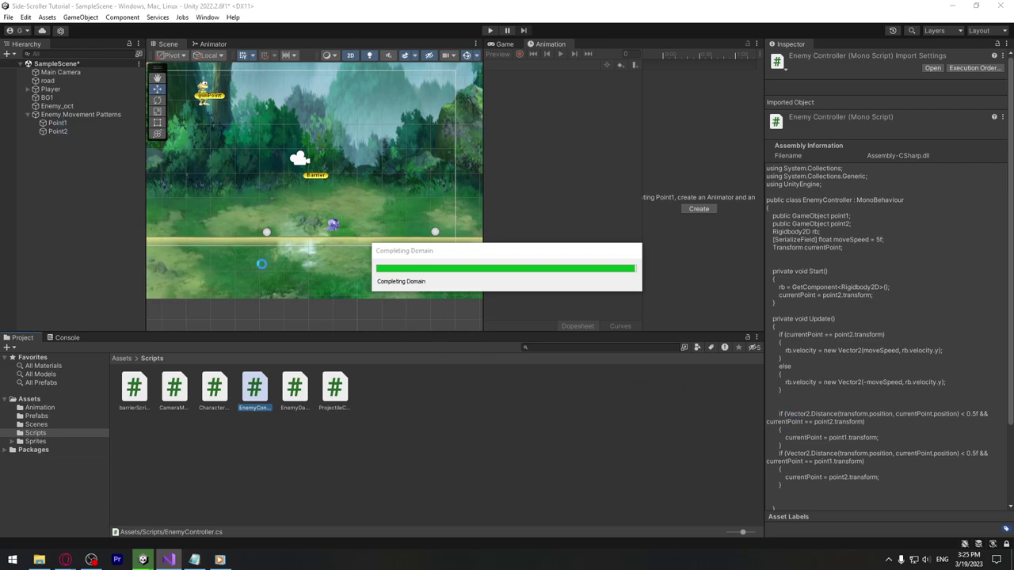
pyautogui.click(62, 105)
pyautogui.scroll(-5, 900, 452)
pyautogui.scroll(-5, 899, 451)
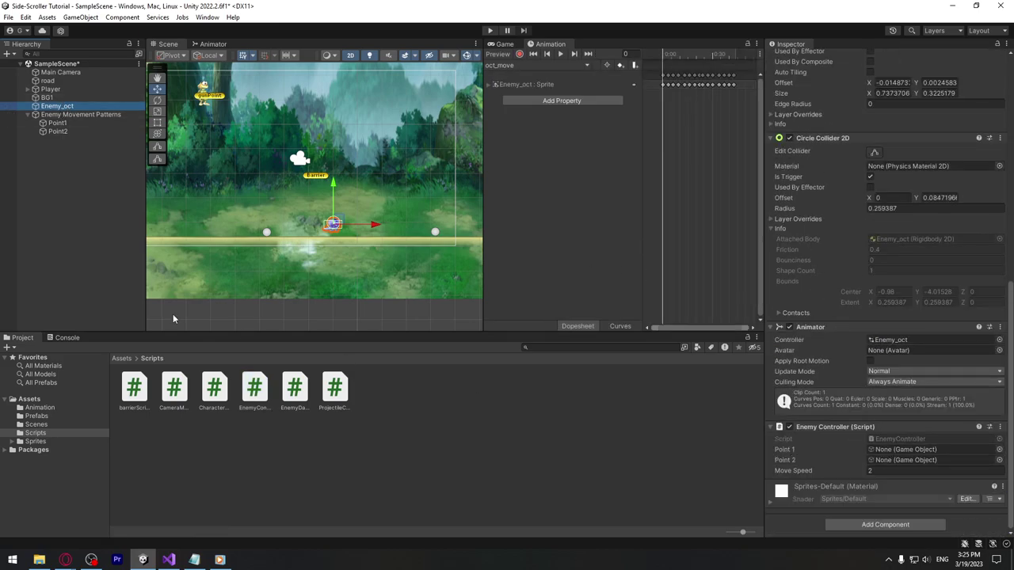
pyautogui.moveTo(57, 122); pyautogui.dragTo(903, 449)
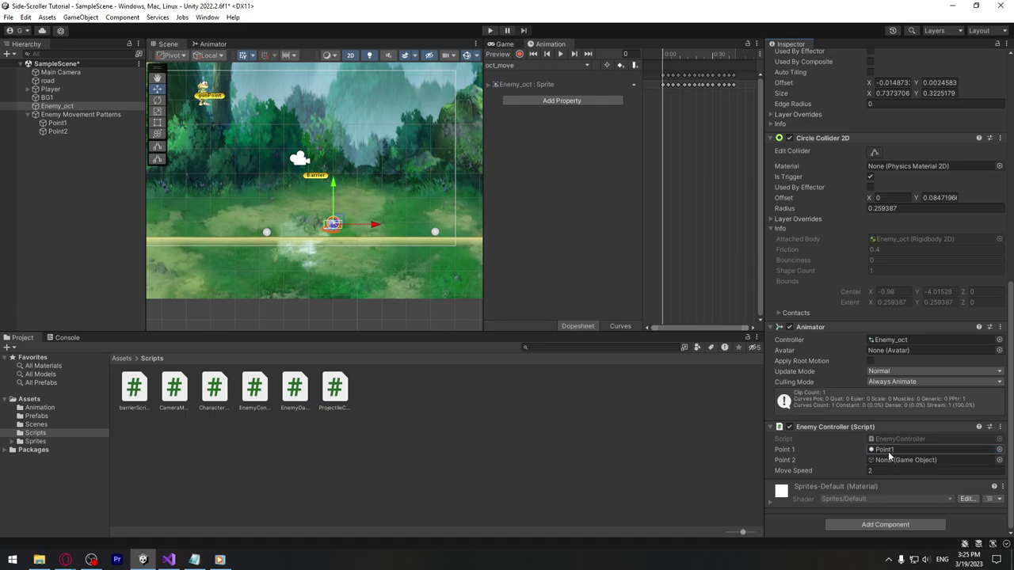
pyautogui.moveTo(57, 131); pyautogui.dragTo(889, 467)
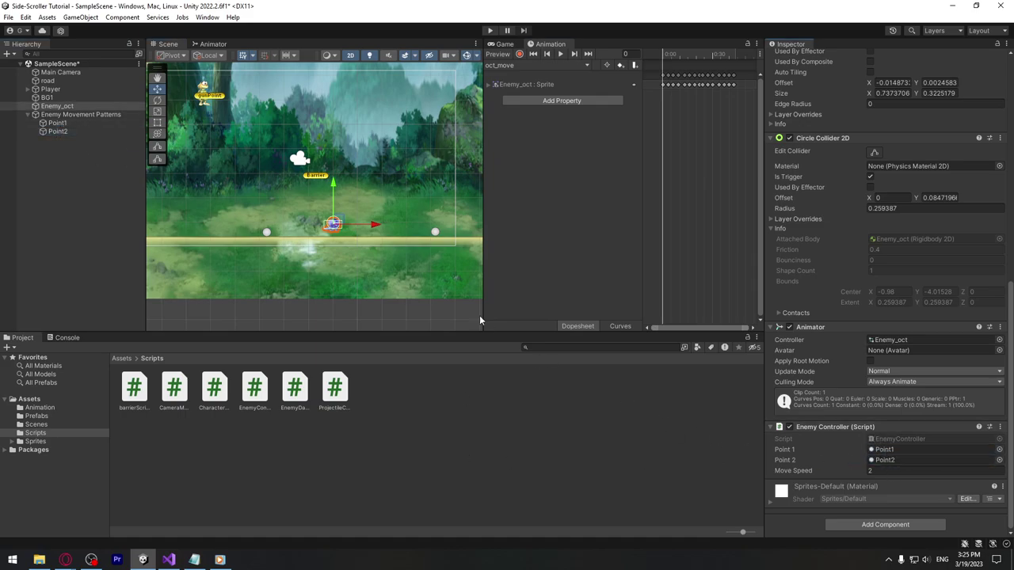
# Play-test the enemy patrol, stop, and return to Visual Studio
pyautogui.click(489, 30)
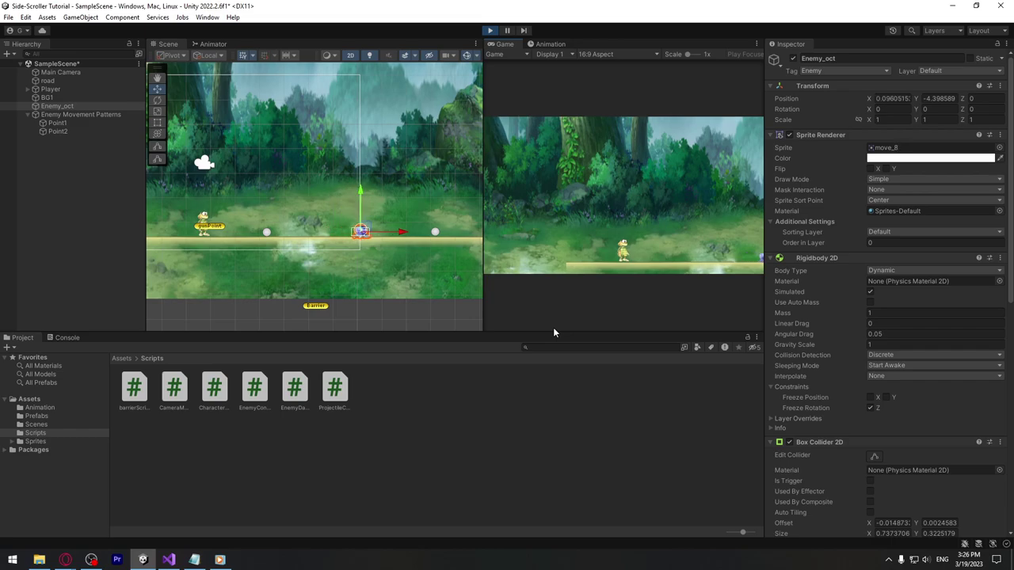
pyautogui.click(490, 31)
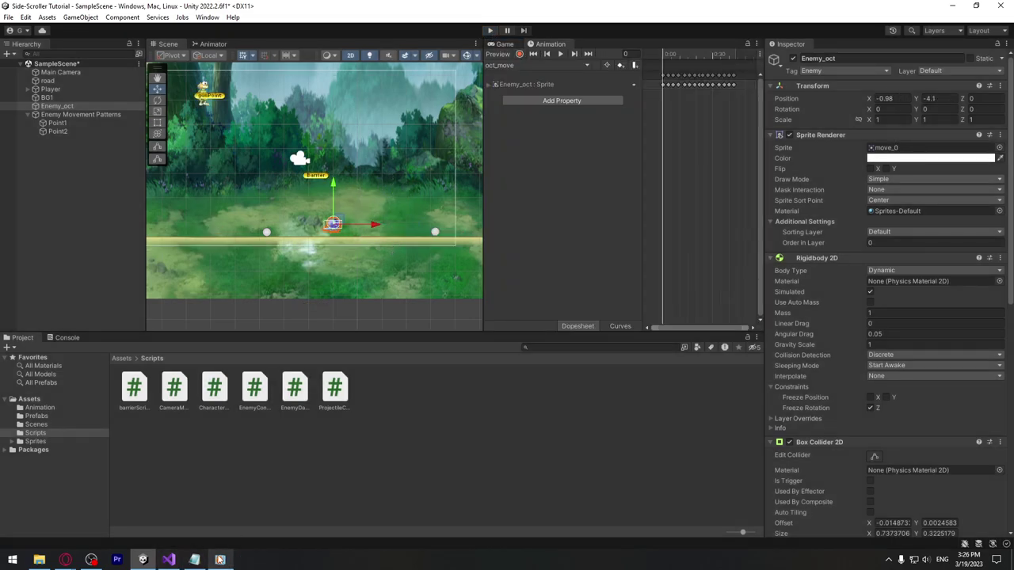
pyautogui.click(168, 561)
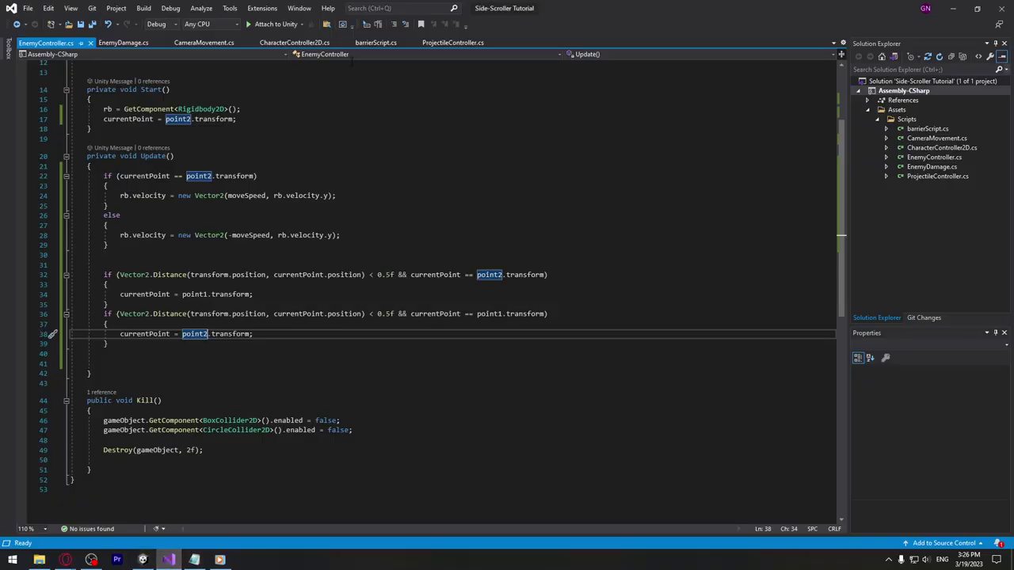
# Look over the Flip() body in CharacterController2D.cs for reference
pyautogui.click(293, 43)
pyautogui.scroll(-3, 180, 230)
pyautogui.scroll(-3, 180, 229)
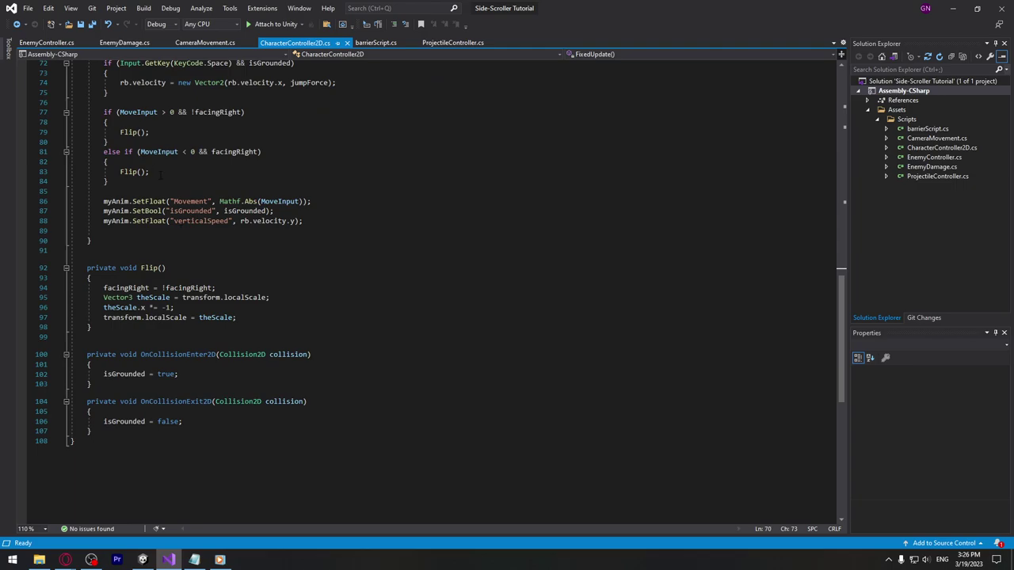
pyautogui.click(134, 172)
pyautogui.moveTo(92, 277); pyautogui.dragTo(237, 318)
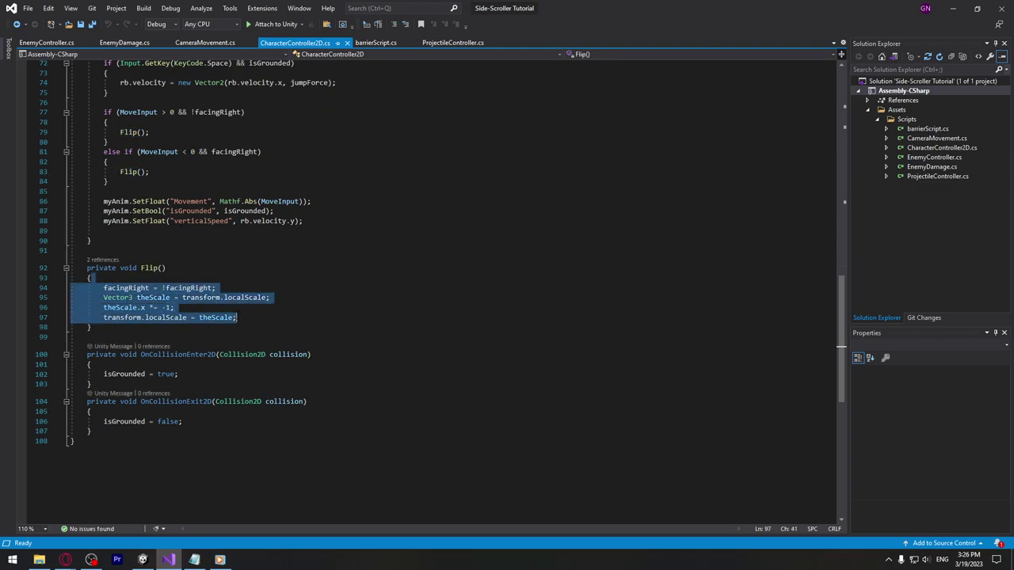
pyautogui.click(154, 268)
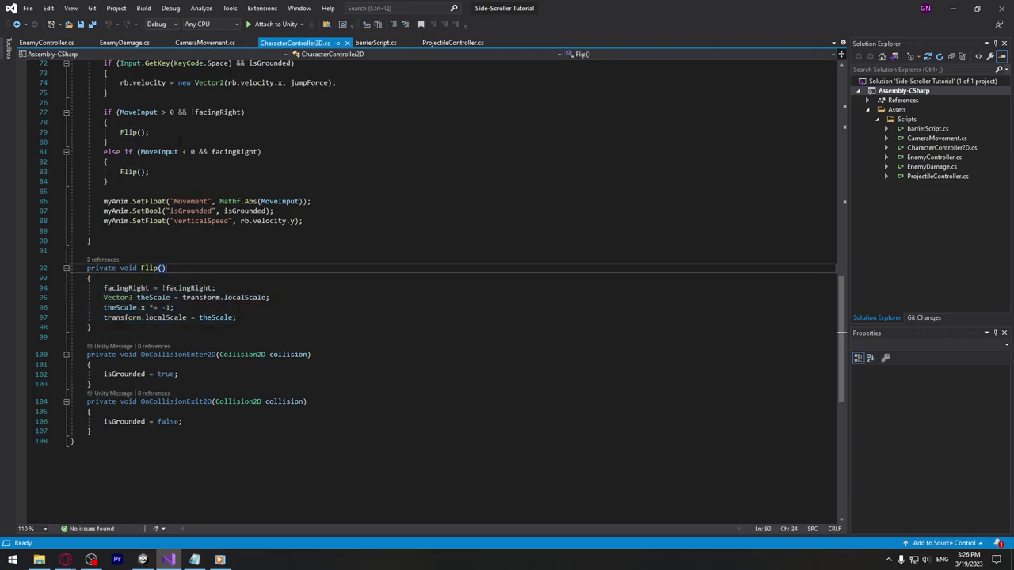
# Add an empty void Flip() method after Update in EnemyController
pyautogui.click(46, 43)
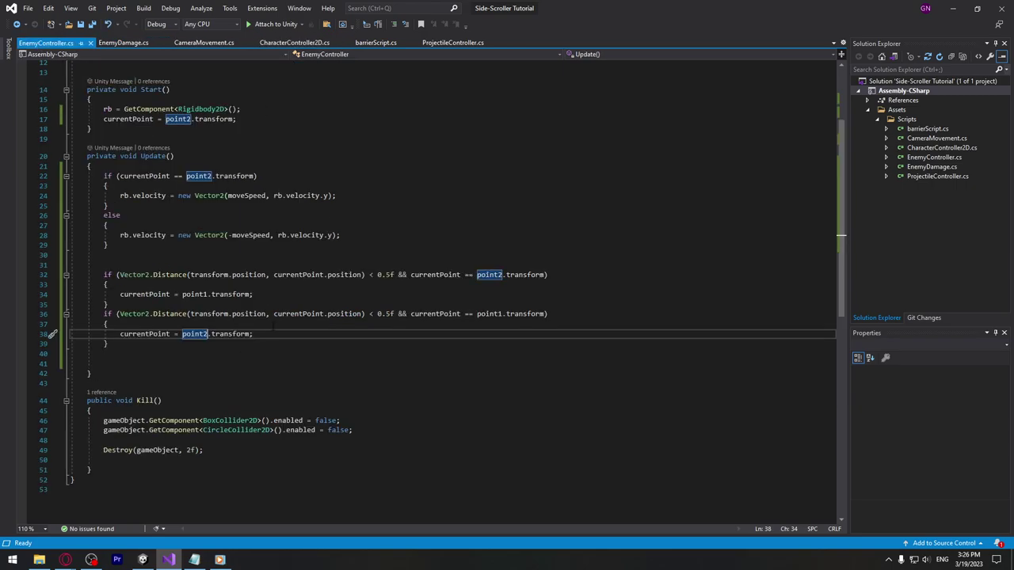
pyautogui.click(103, 384)
pyautogui.press('Return')
pyautogui.press('Return')
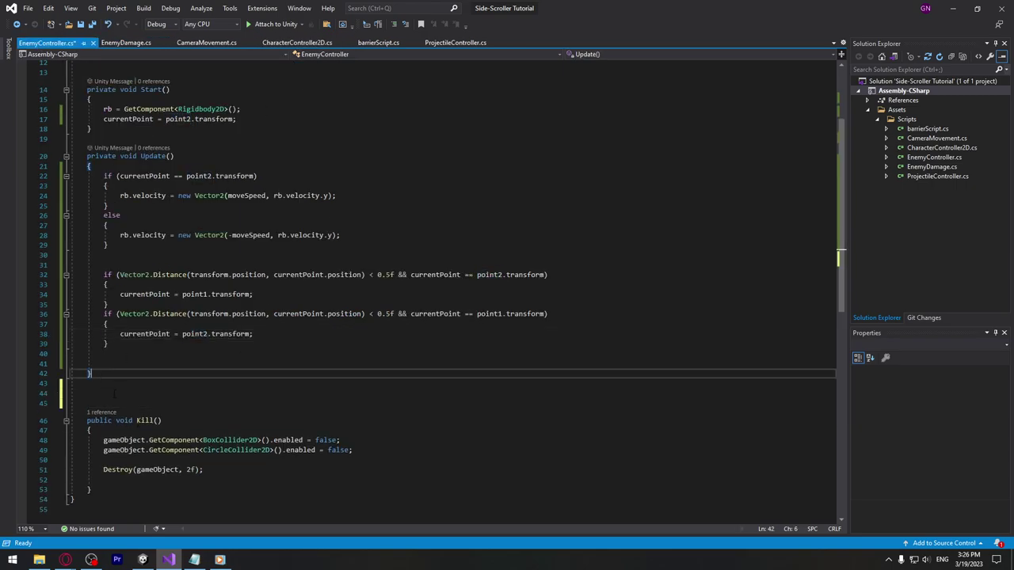
pyautogui.press('Return')
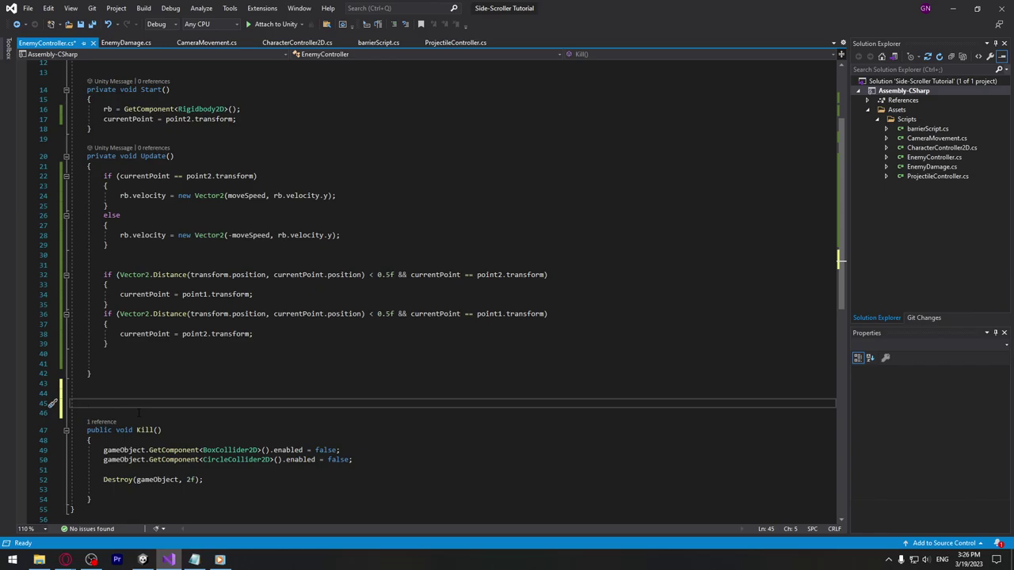
pyautogui.write('void')
pyautogui.write(' Flip()')
pyautogui.press('Return')
pyautogui.write('{')
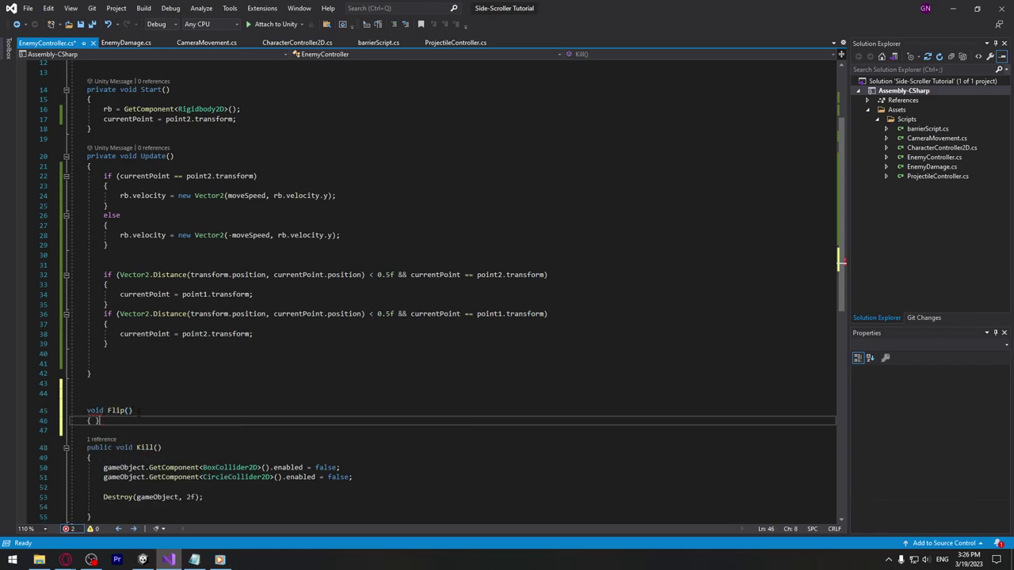
pyautogui.press('Return')
# Declare Vector3 facing = transform.localScale; inside Flip()
pyautogui.scroll(-2, 143, 401)
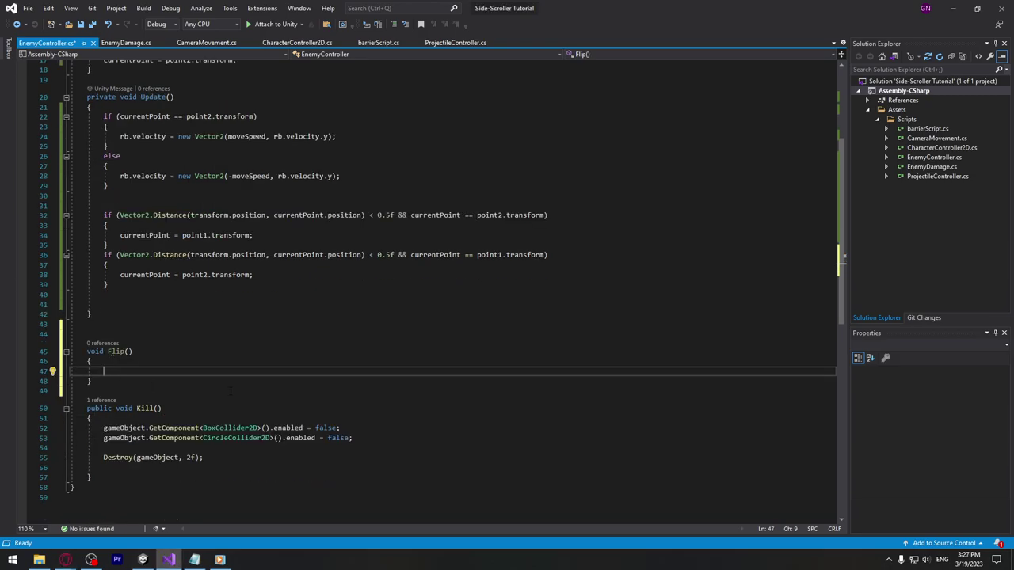
pyautogui.scroll(1, 203, 413)
pyautogui.write('Vector3')
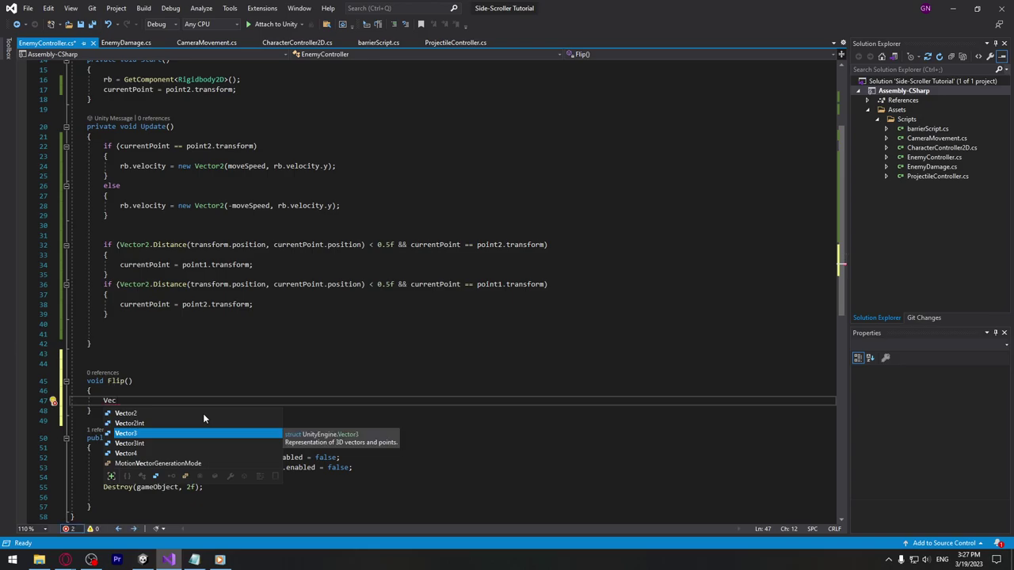
pyautogui.press('Tab')
pyautogui.write('loca')
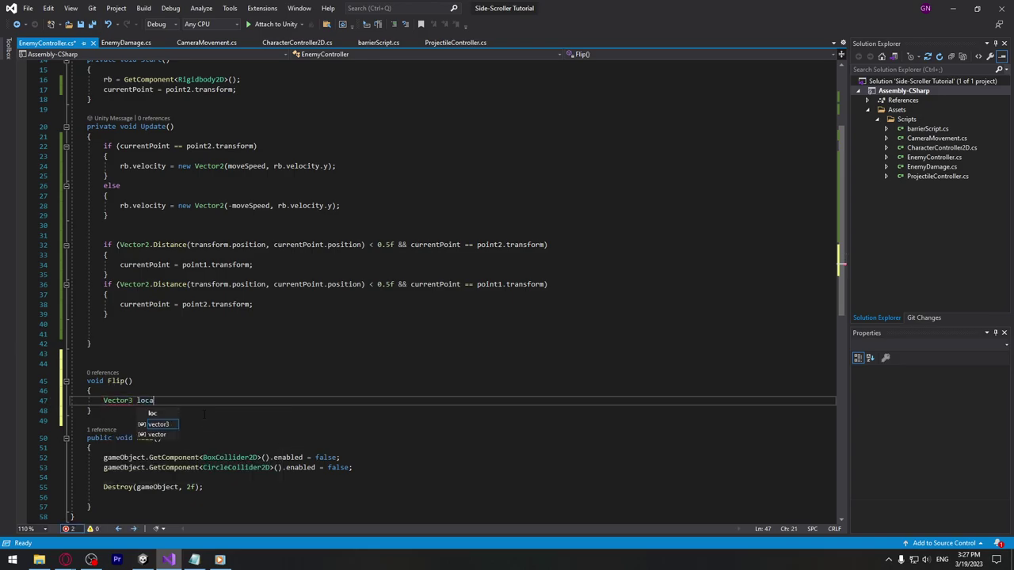
pyautogui.write('lScale')
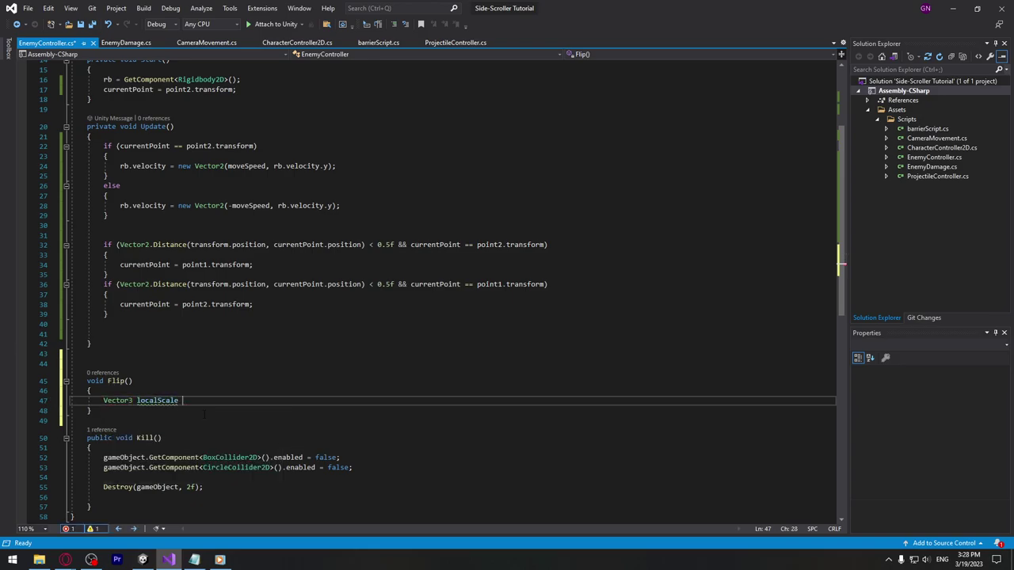
pyautogui.write(' = trans')
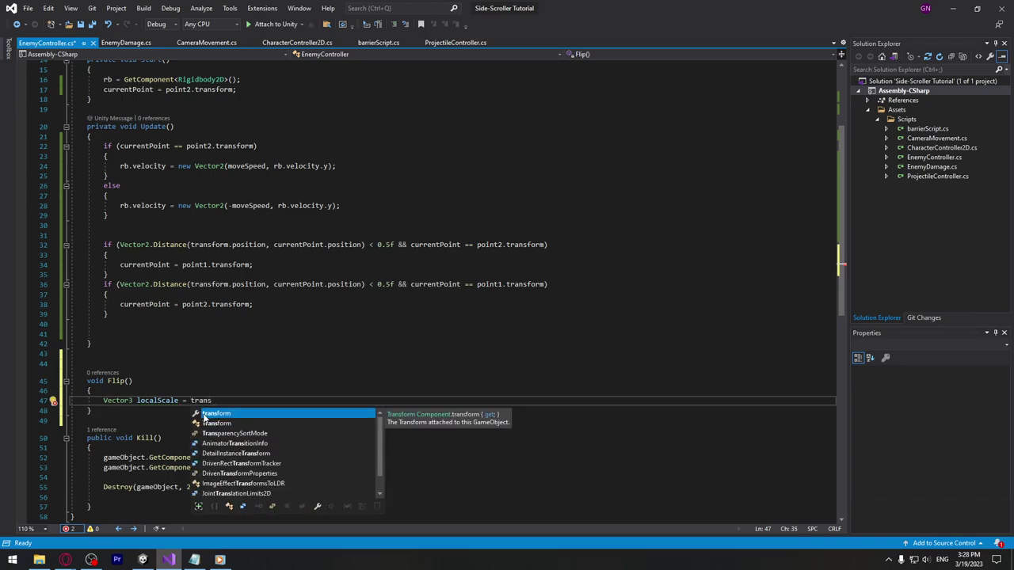
pyautogui.press('Tab')
pyautogui.write('.lo')
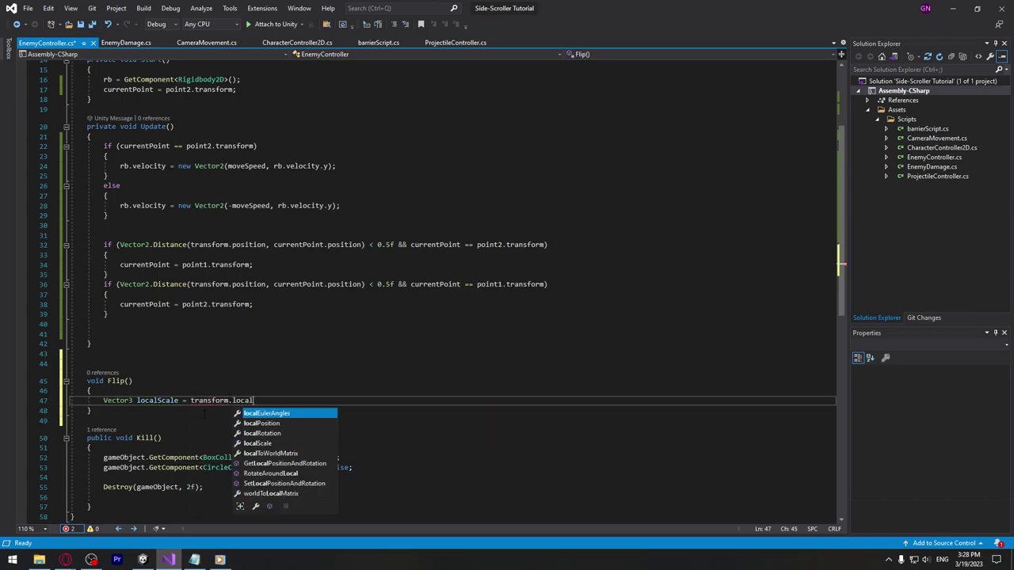
pyautogui.press('Tab')
pyautogui.write(';')
pyautogui.doubleClick(156, 400)
pyautogui.write('facing')
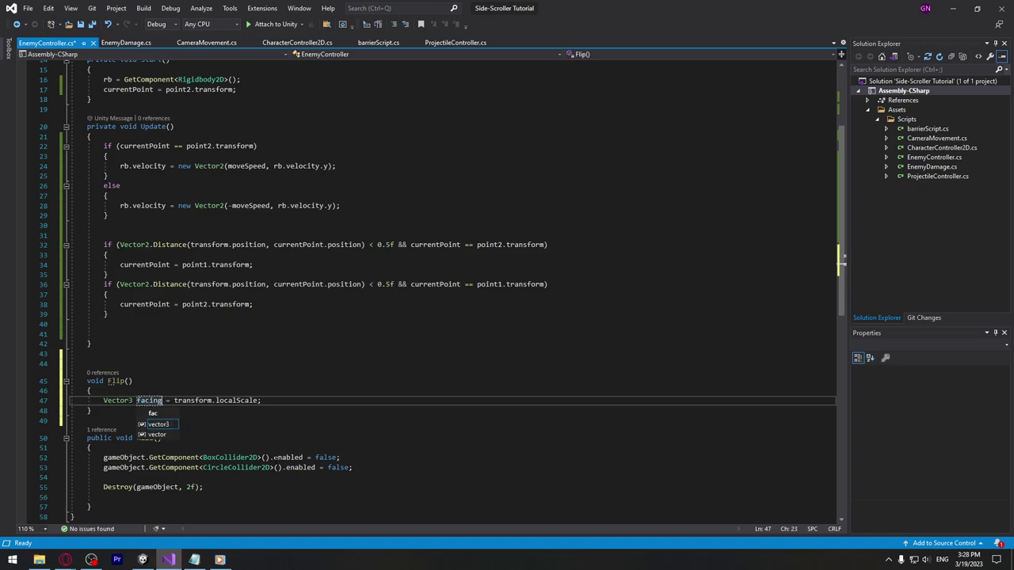
pyautogui.press('End')
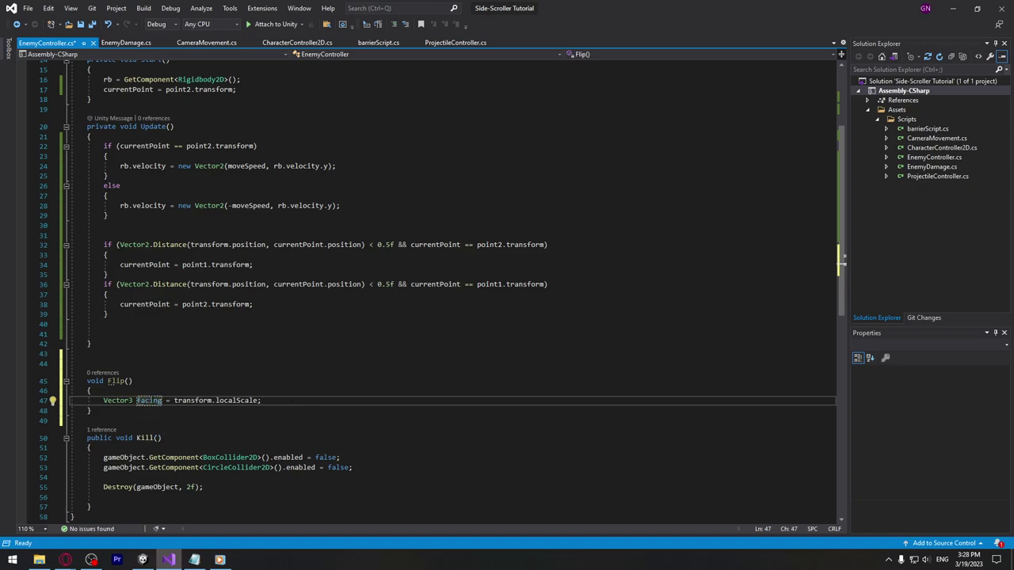
pyautogui.click(92, 410)
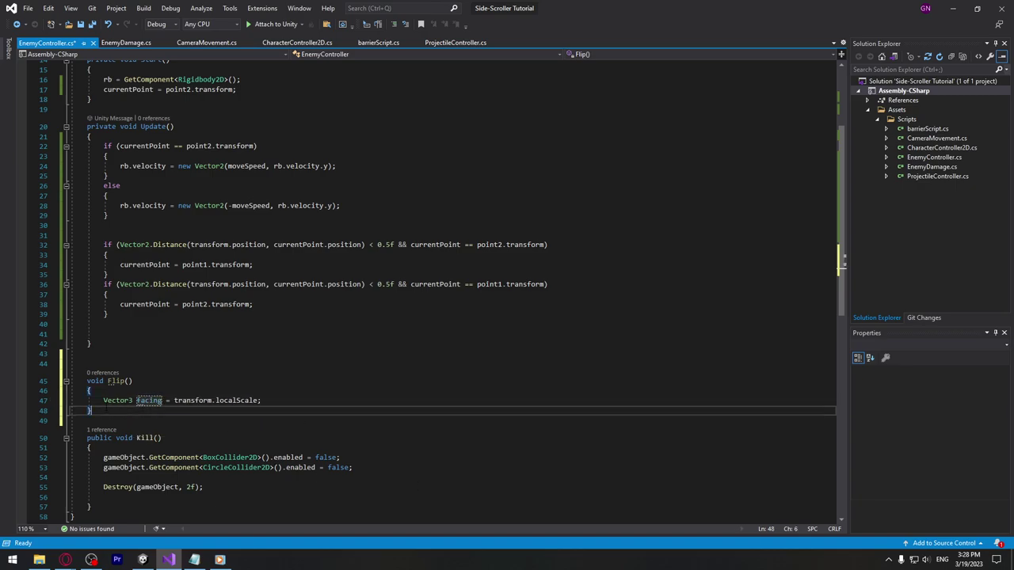
pyautogui.moveTo(103, 401); pyautogui.dragTo(162, 400)
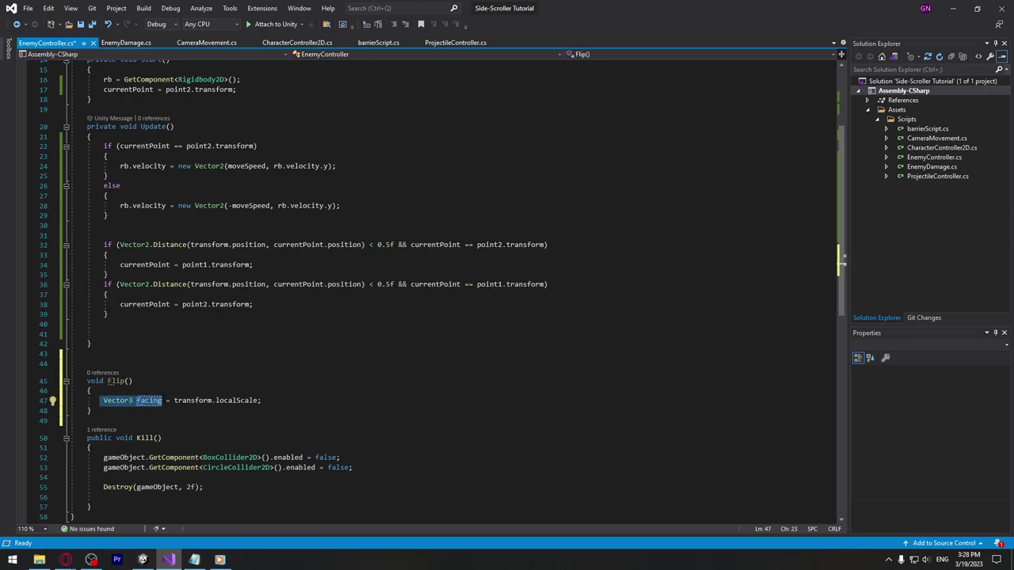
pyautogui.moveTo(174, 400); pyautogui.dragTo(262, 400)
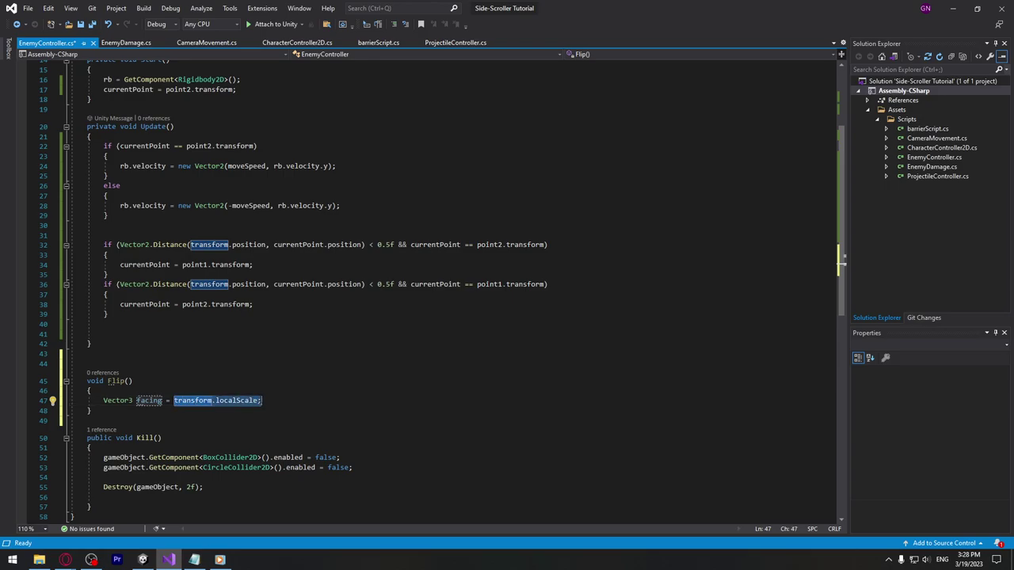
pyautogui.moveTo(162, 400); pyautogui.dragTo(103, 400)
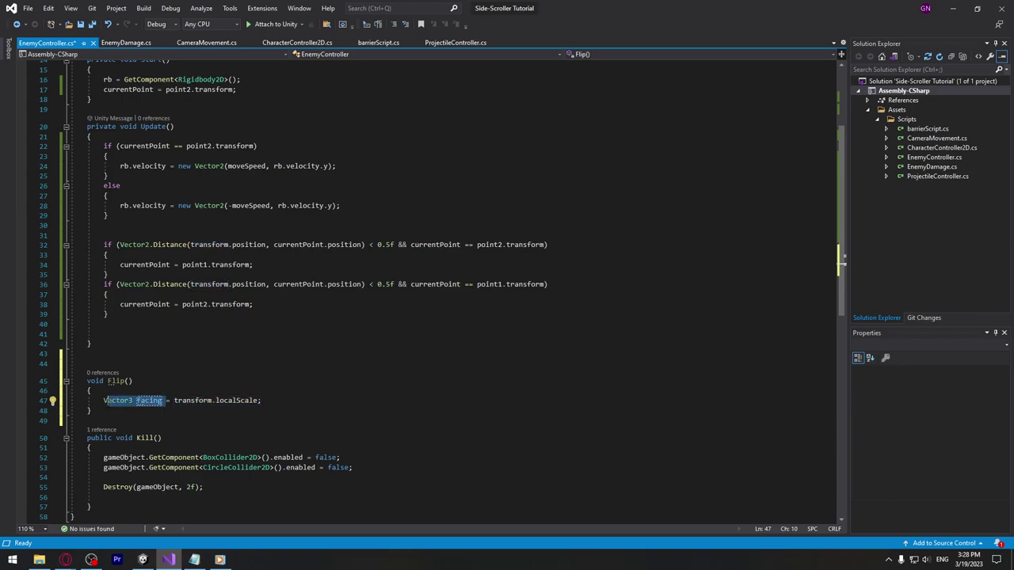
pyautogui.click(310, 404)
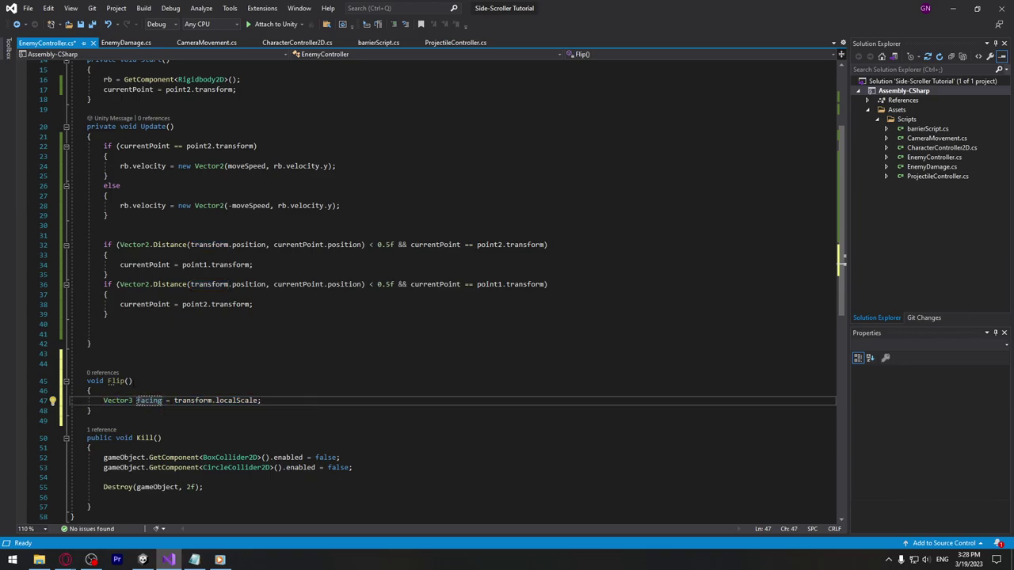
# Negate the X scale with facing.x = facing.x * -1
pyautogui.press('Return')
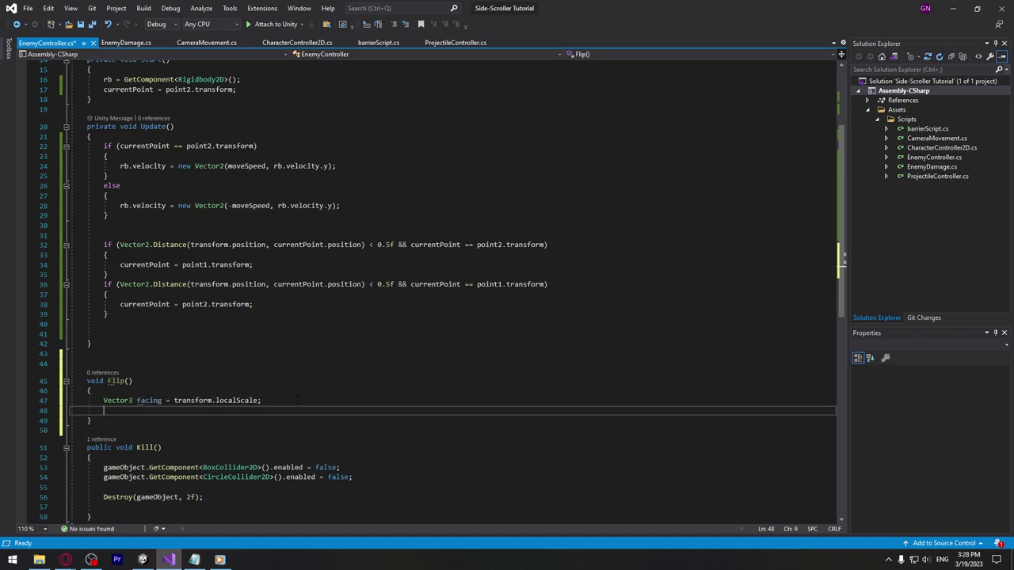
pyautogui.write('fac')
pyautogui.press('Tab')
pyautogui.write('.x')
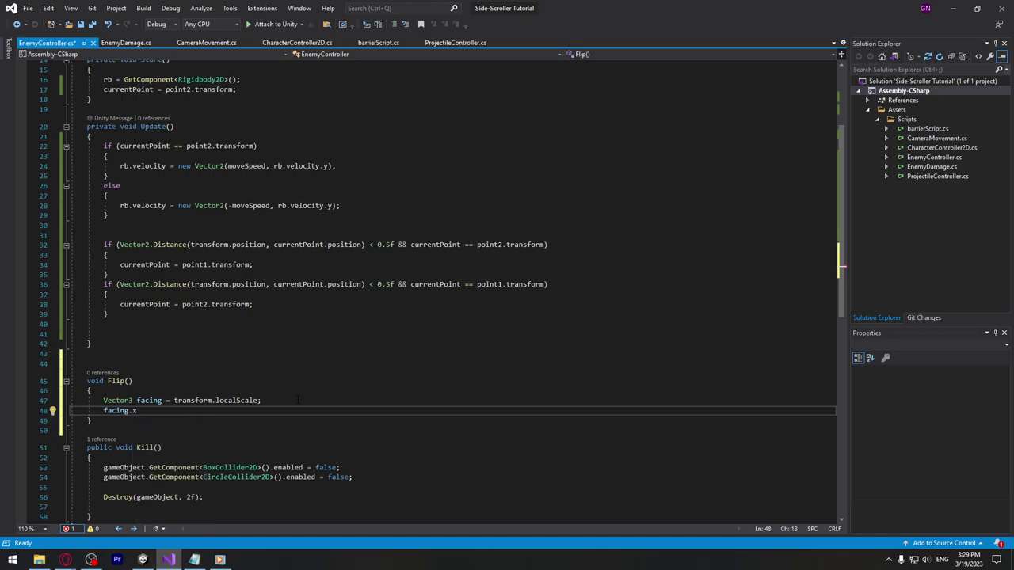
pyautogui.write(' = ')
pyautogui.write('facing')
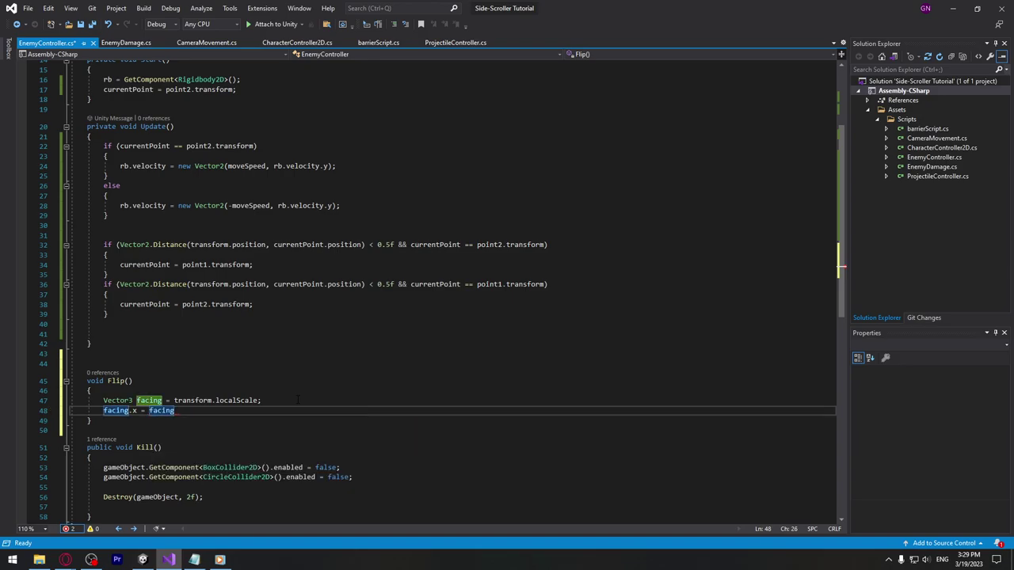
pyautogui.write('.x')
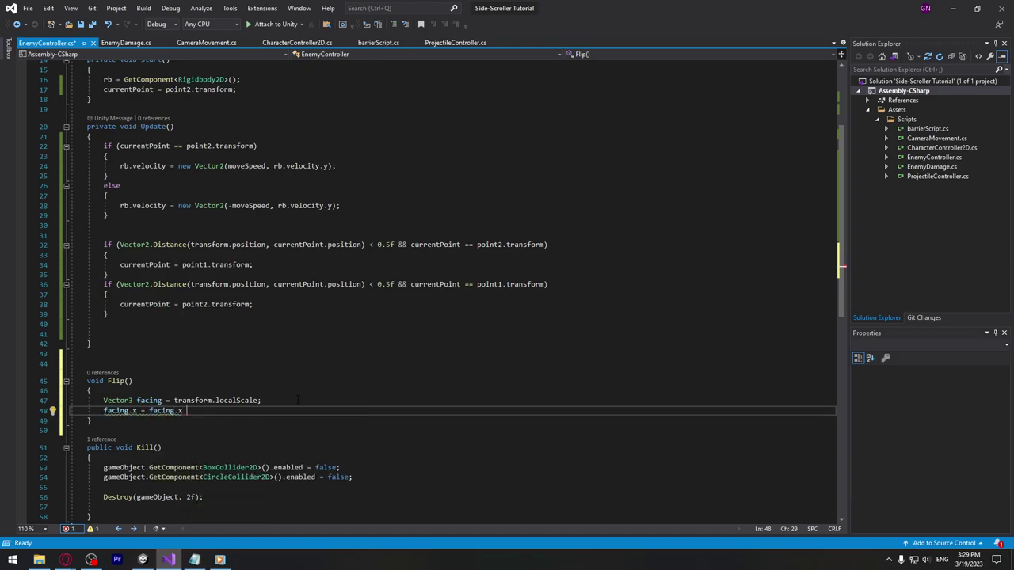
pyautogui.write(' * -')
pyautogui.write('1;')
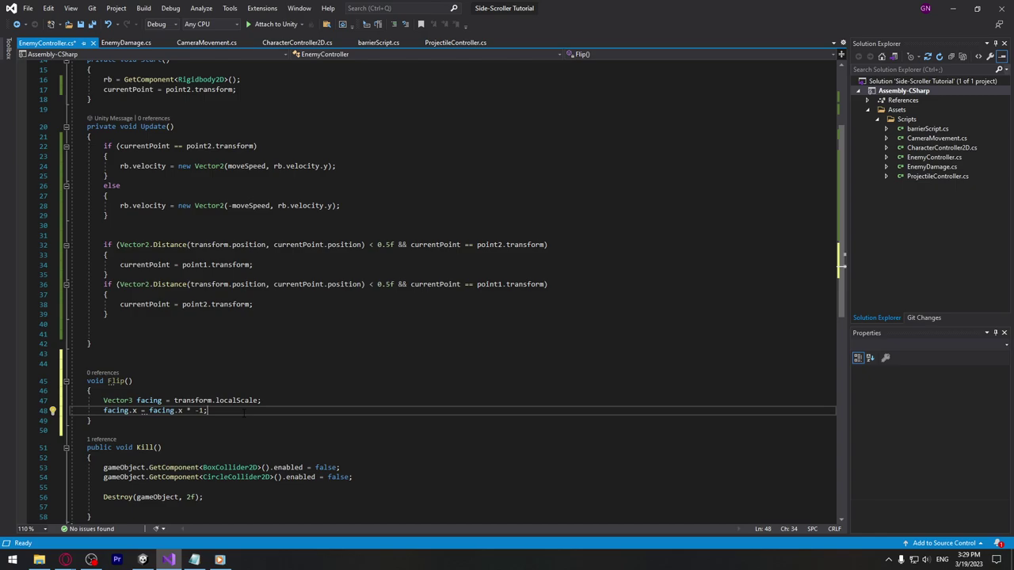
pyautogui.press('Return')
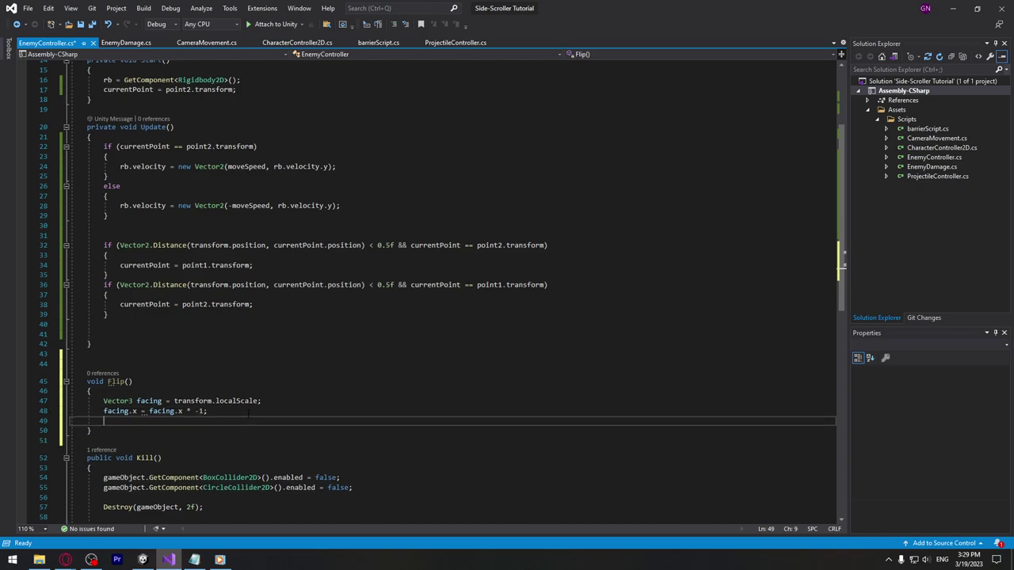
# Apply transform.localScale = facing; and save the script
pyautogui.write('trans')
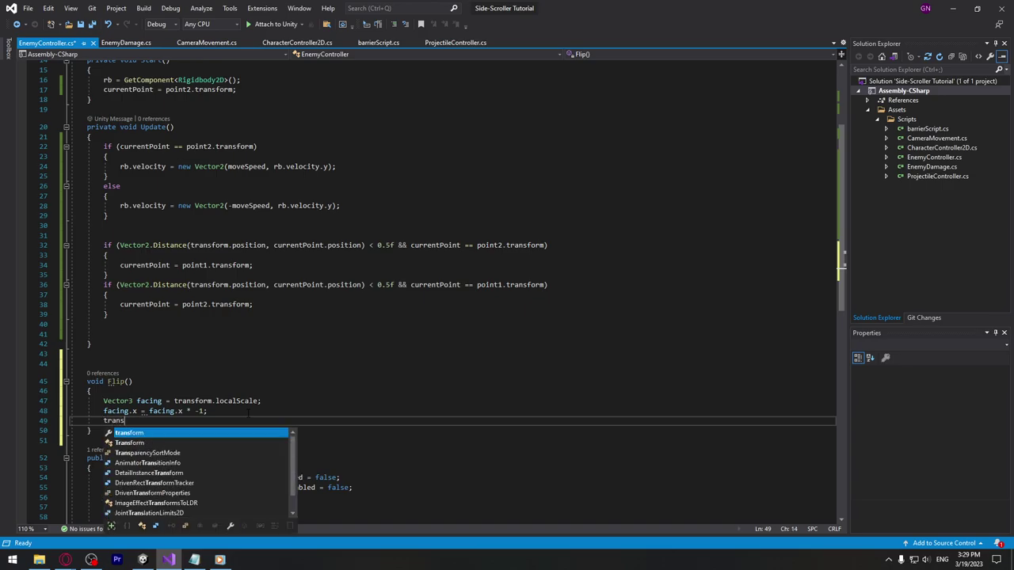
pyautogui.write('form.loca')
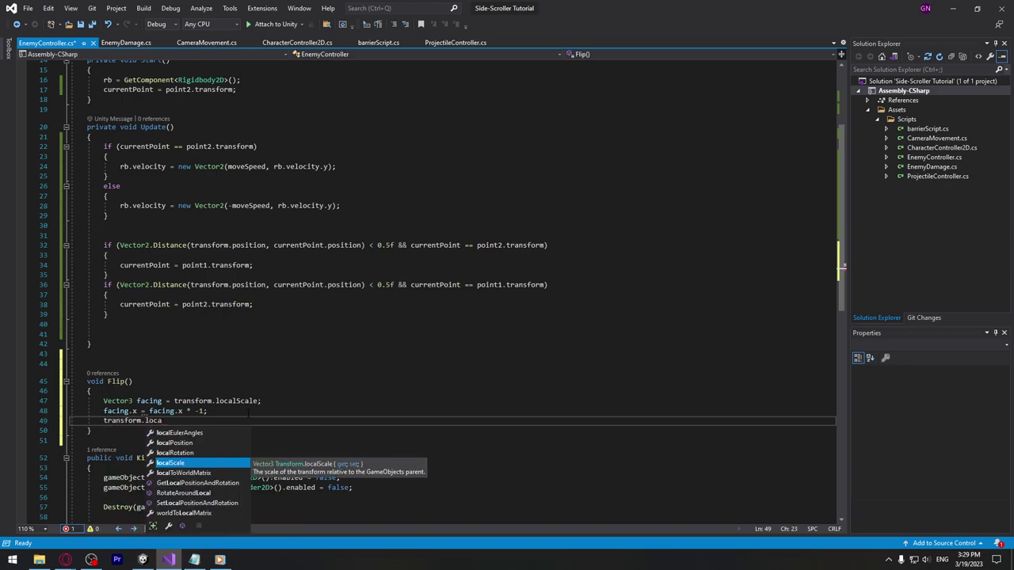
pyautogui.write('lScale =')
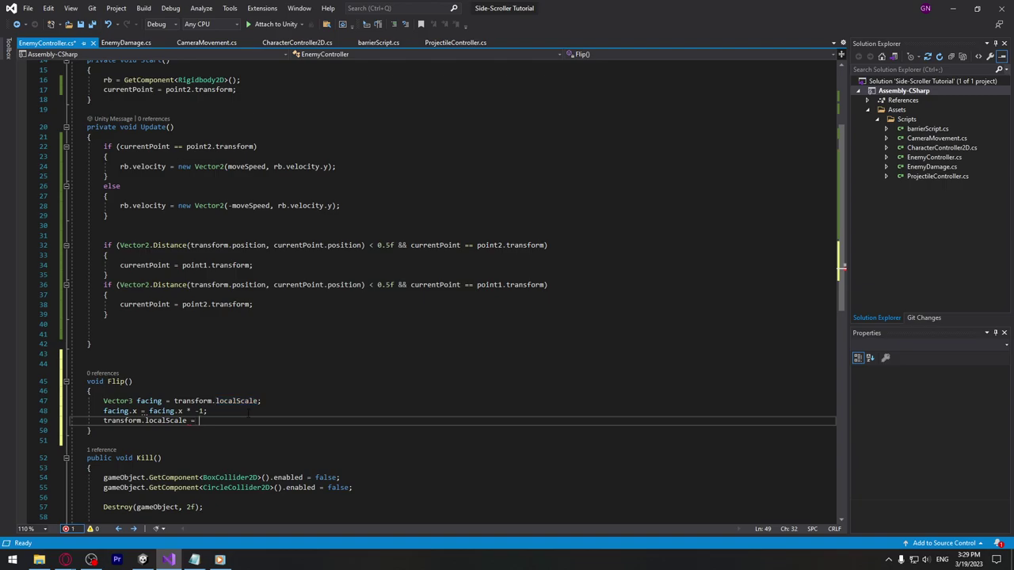
pyautogui.doubleClick(147, 401)
pyautogui.hotkey('ctrl', 'c')
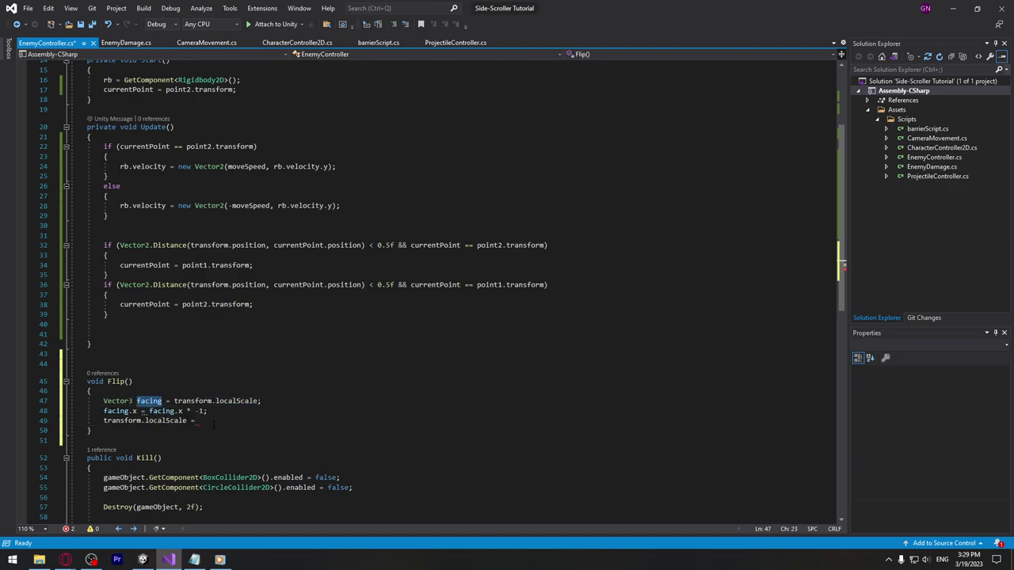
pyautogui.click(212, 421)
pyautogui.hotkey('ctrl', 'v')
pyautogui.write(';')
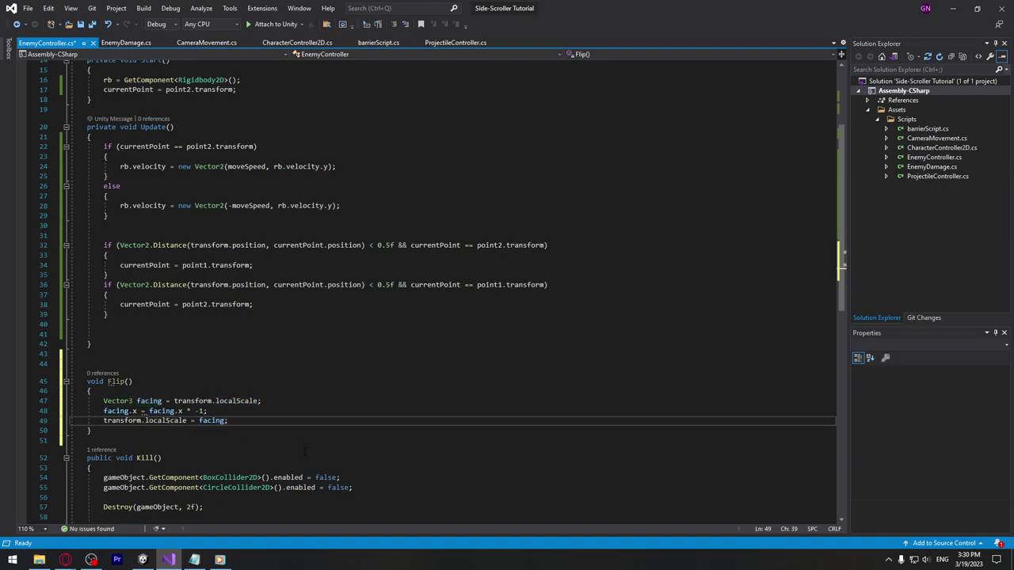
pyautogui.hotkey('ctrl', 's')
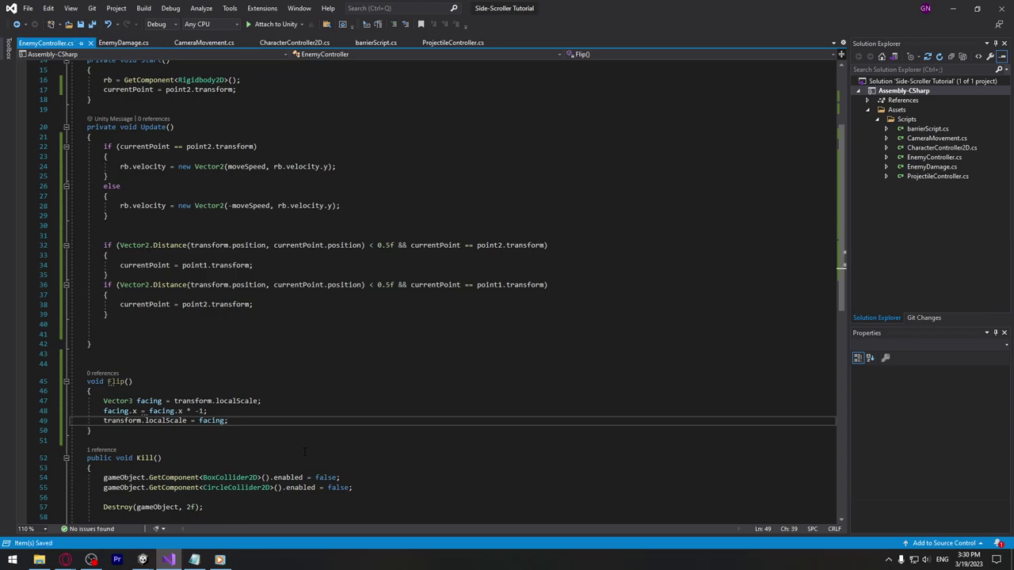
# Insert a Flip(); call on a new line above the point1 reassignment in Update()
pyautogui.moveTo(132, 381); pyautogui.dragTo(108, 381)
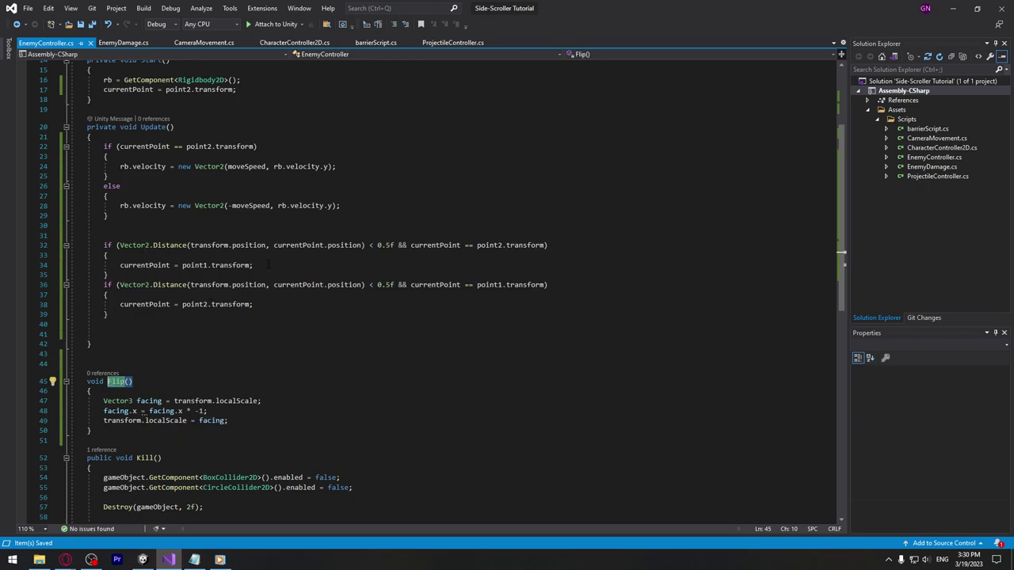
pyautogui.moveTo(121, 265); pyautogui.dragTo(253, 265)
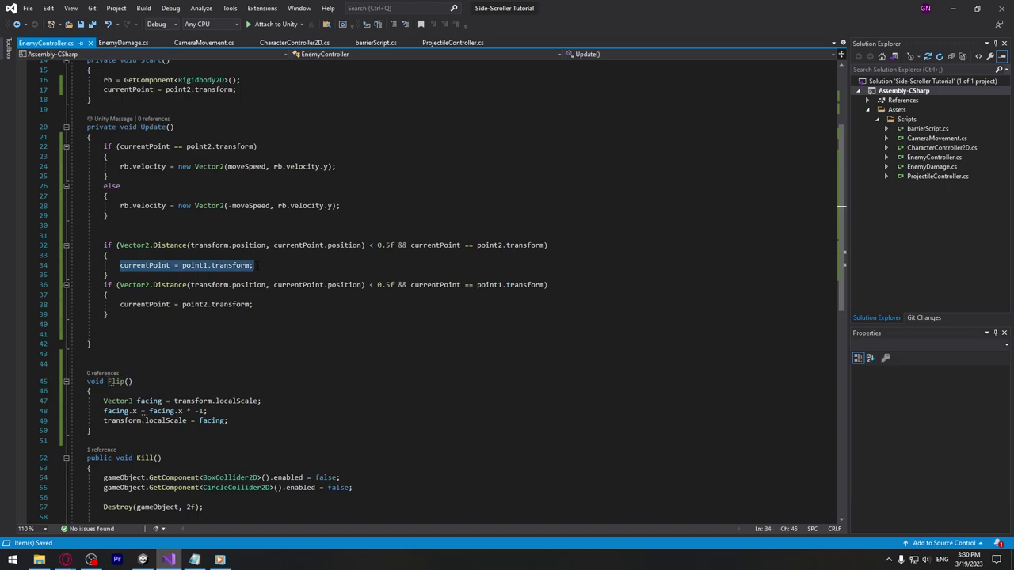
pyautogui.press('Up')
pyautogui.press('End')
pyautogui.press('Return')
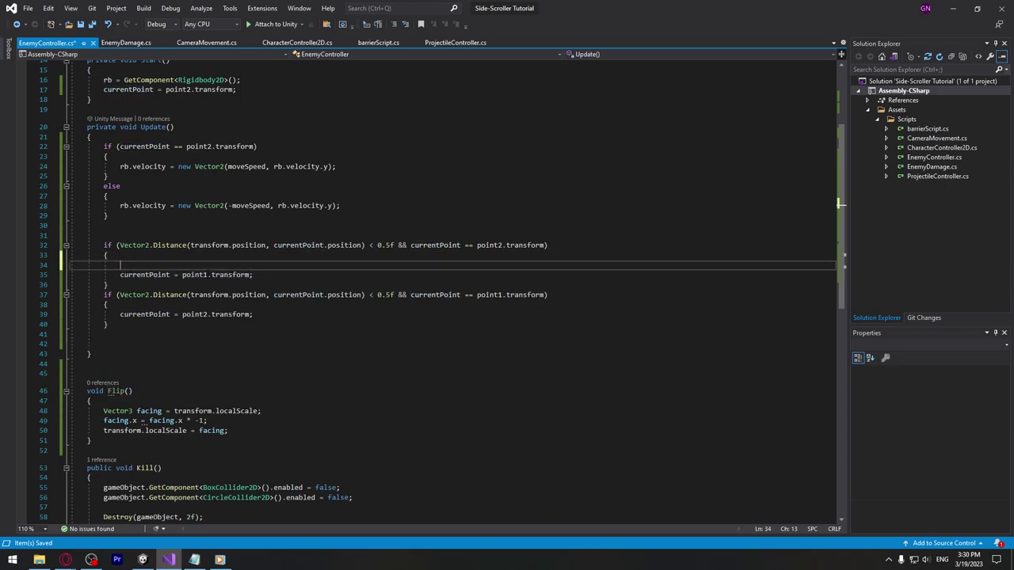
pyautogui.write('Flip()')
pyautogui.write(';')
# Add a second Flip(); call inside the other turnaround branch
pyautogui.moveTo(103, 244); pyautogui.dragTo(109, 255)
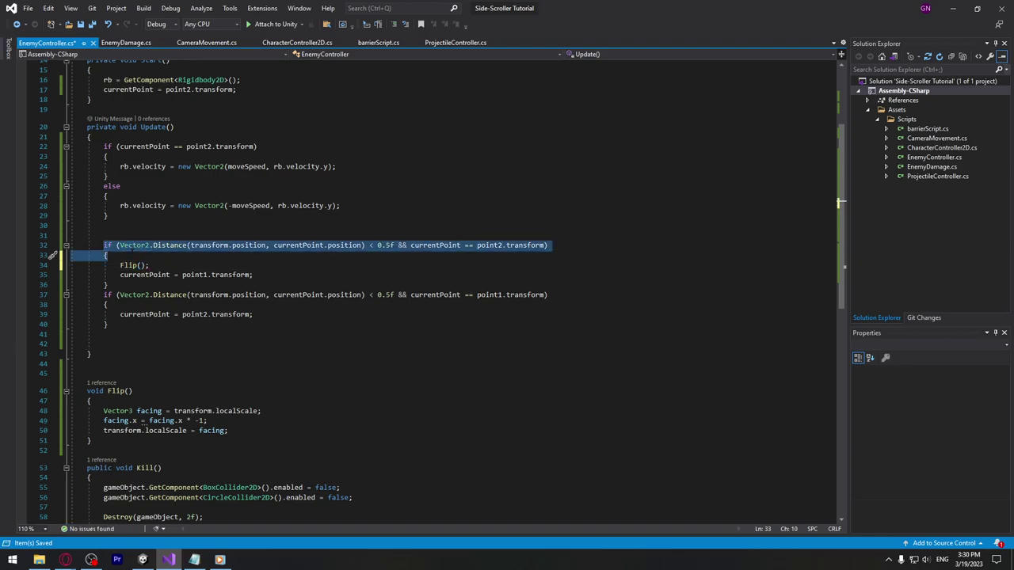
pyautogui.click(131, 264)
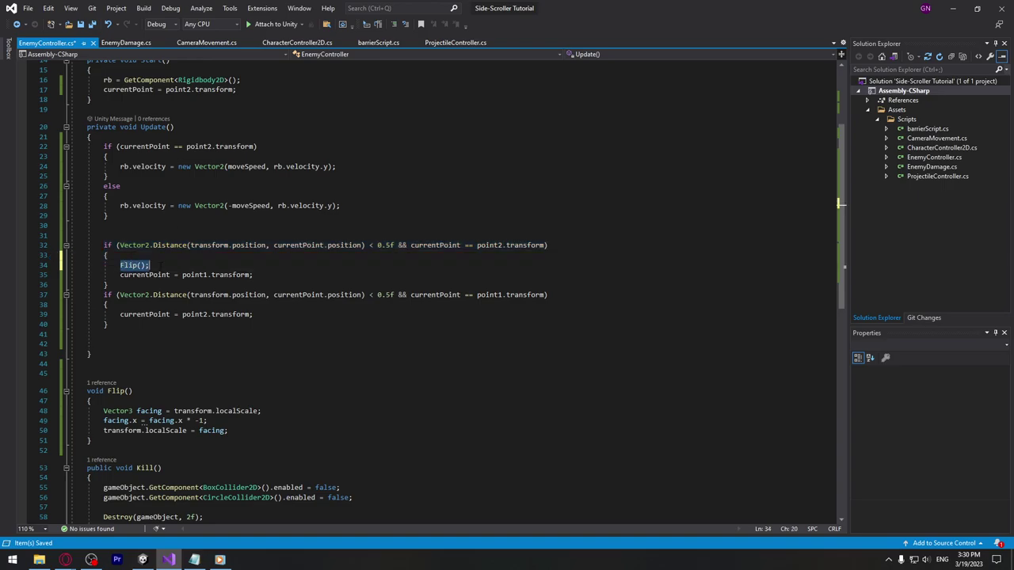
pyautogui.click(215, 306)
pyautogui.press('Return')
pyautogui.write('Flip()')
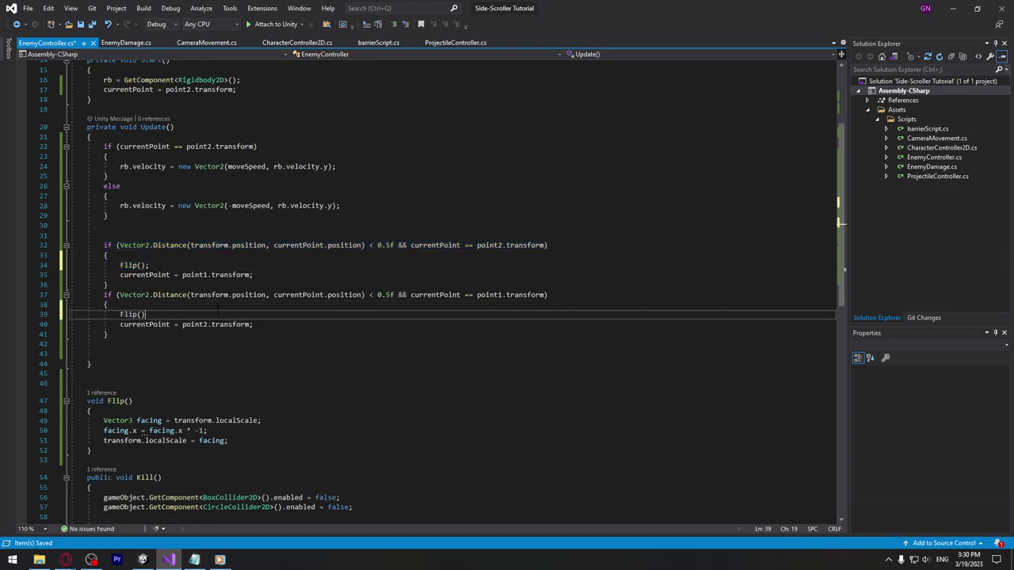
pyautogui.write(';')
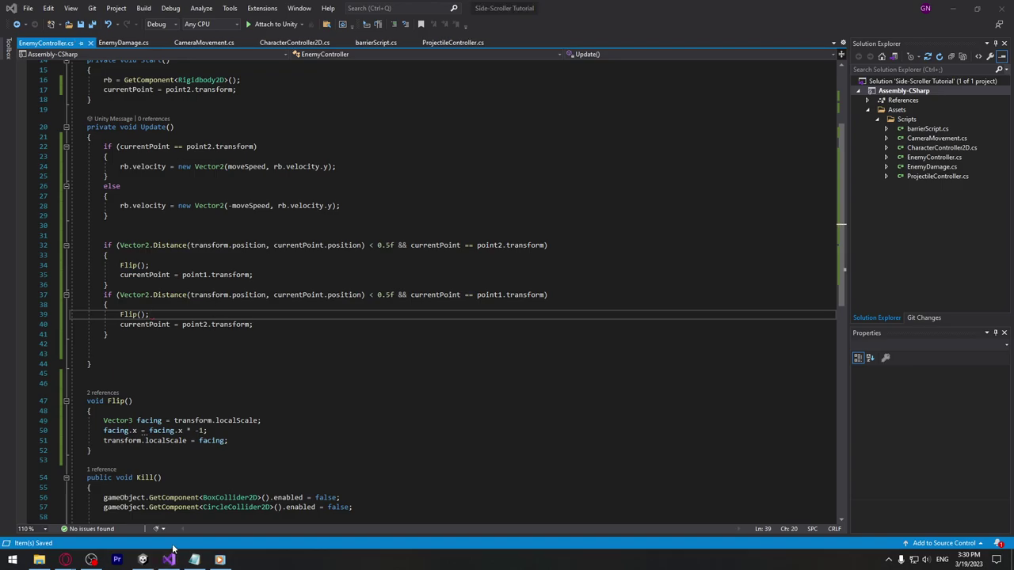
# Run the game, follow the enemy in the Scene view as it patrols and flips, then stop
pyautogui.click(143, 560)
pyautogui.click(489, 30)
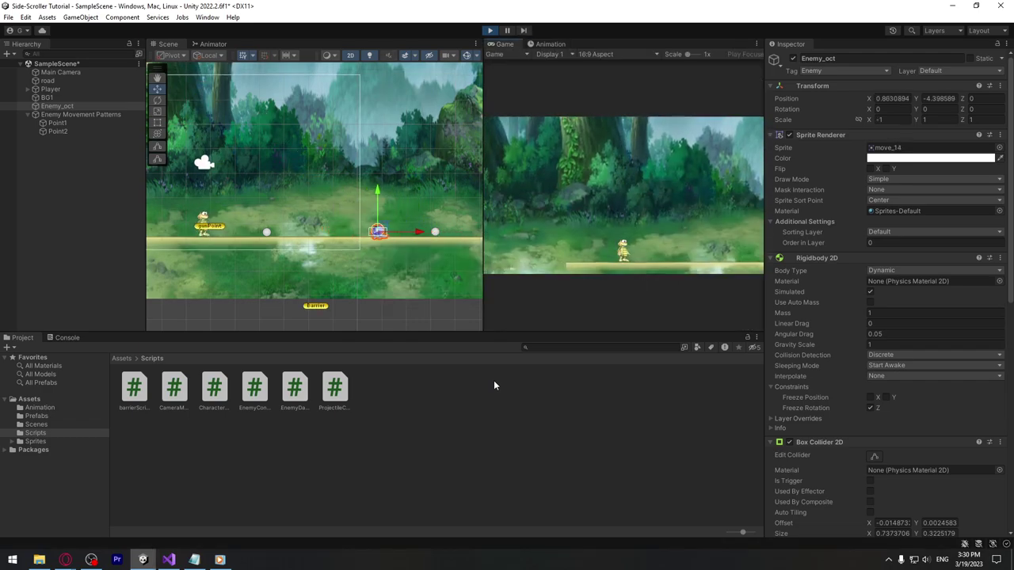
pyautogui.scroll(5, 179, 262)
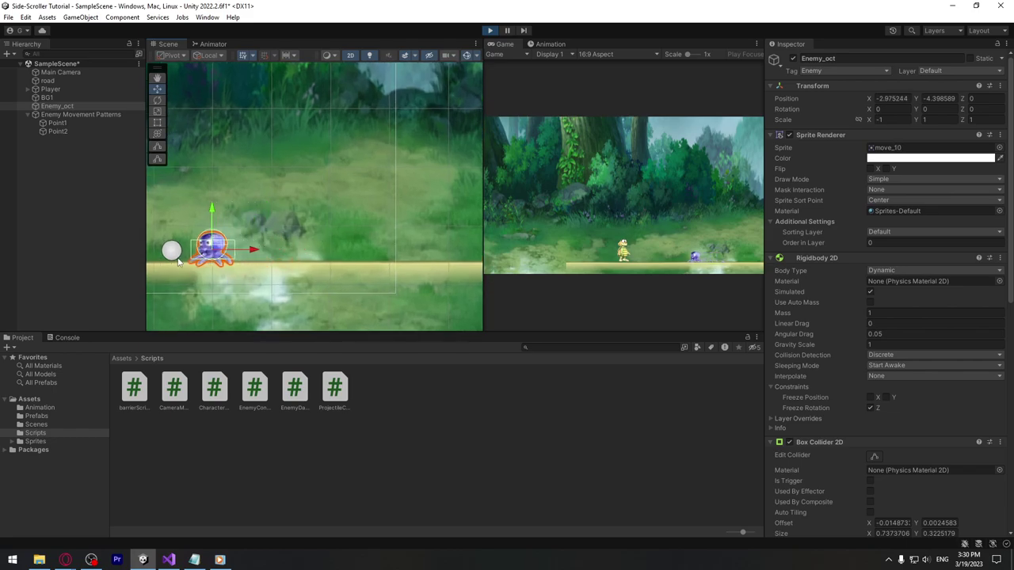
pyautogui.moveTo(321, 280)
pyautogui.mouseDown(button='middle')
pyautogui.moveTo(305, 266)
pyautogui.moveTo(195, 277)
pyautogui.mouseUp(button='middle')
pyautogui.scroll(3, 399, 283)
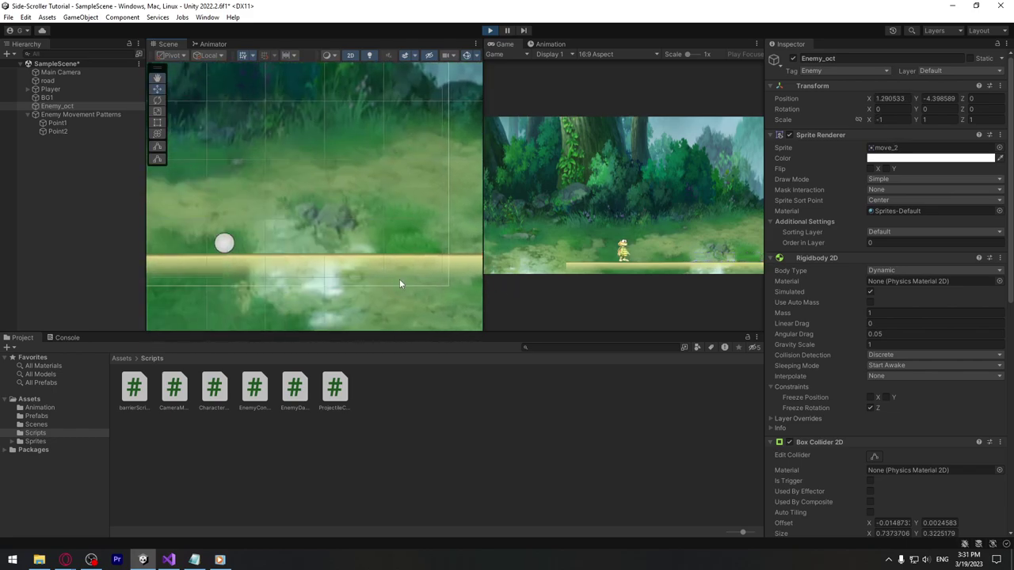
pyautogui.moveTo(399, 284); pyautogui.dragTo(311, 269, button='middle')
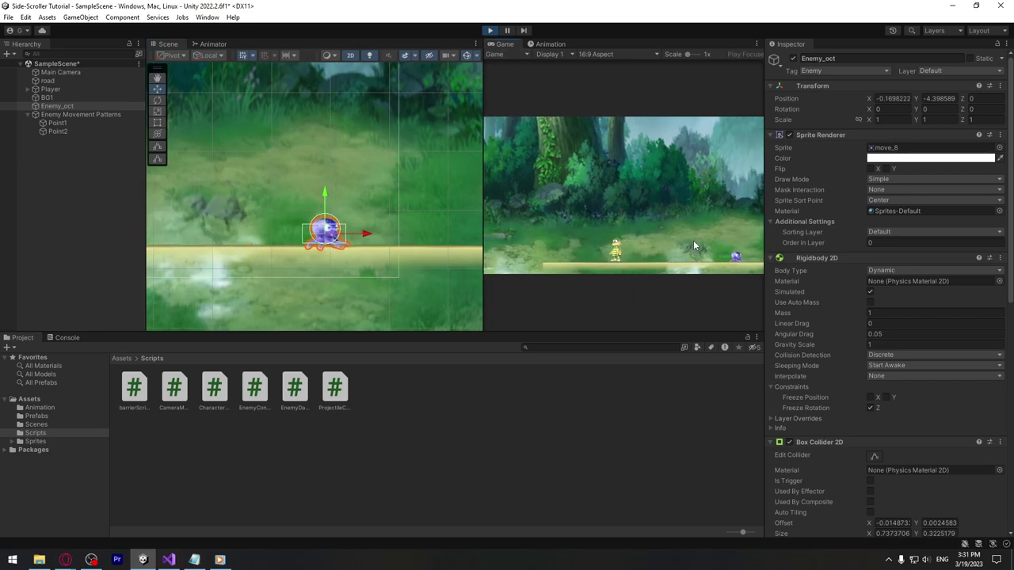
pyautogui.moveTo(482, 197); pyautogui.dragTo(282, 198)
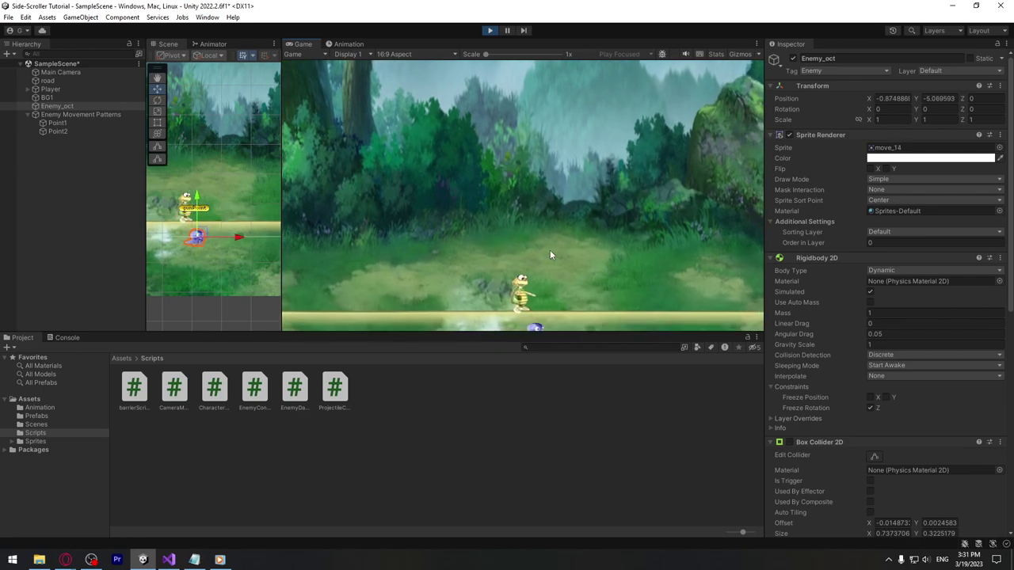
pyautogui.click(491, 30)
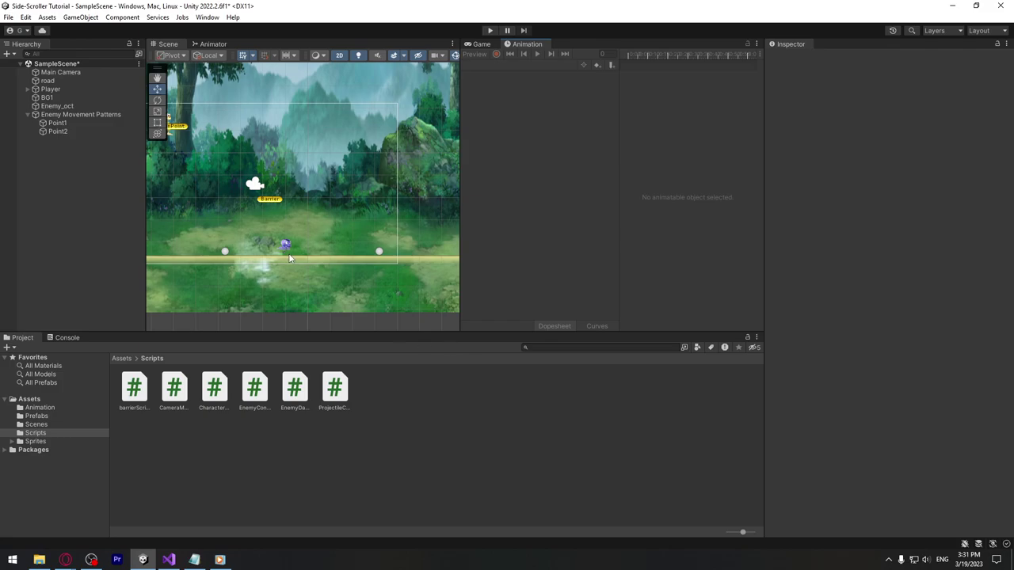
# With Main Camera selected, run the game and move the player left and right
pyautogui.click(51, 89)
pyautogui.click(77, 73)
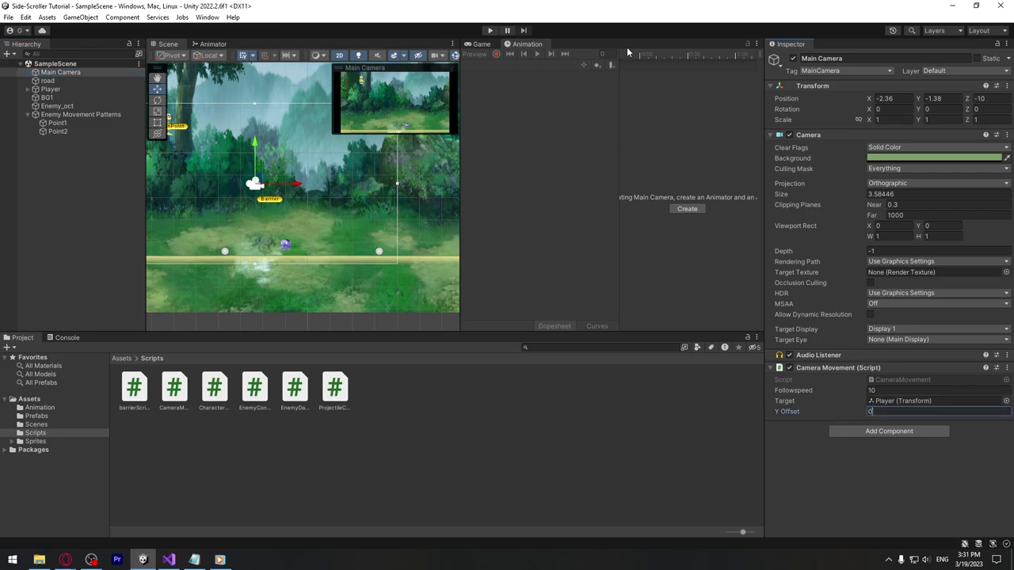
pyautogui.click(490, 30)
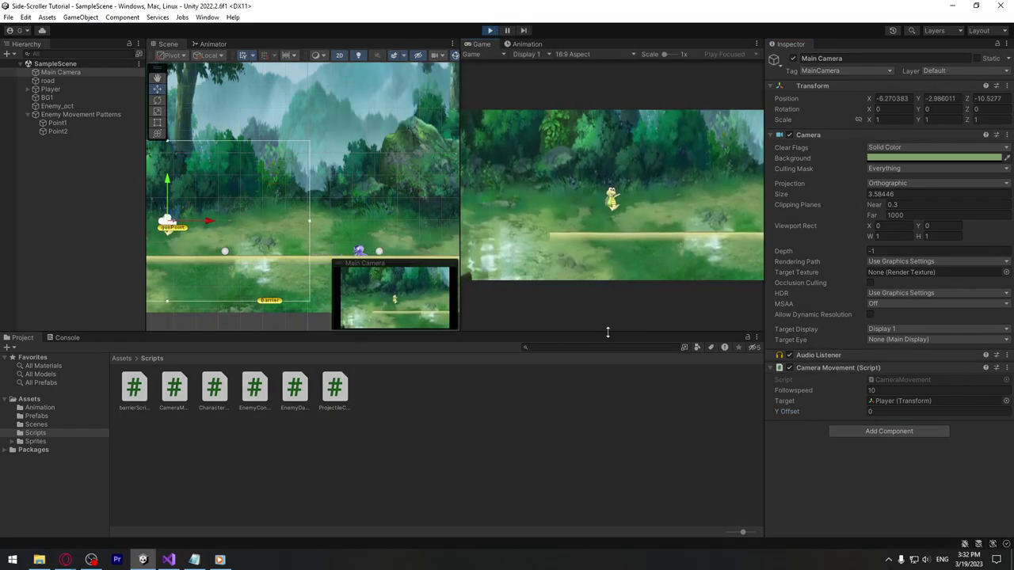
pyautogui.press('d')
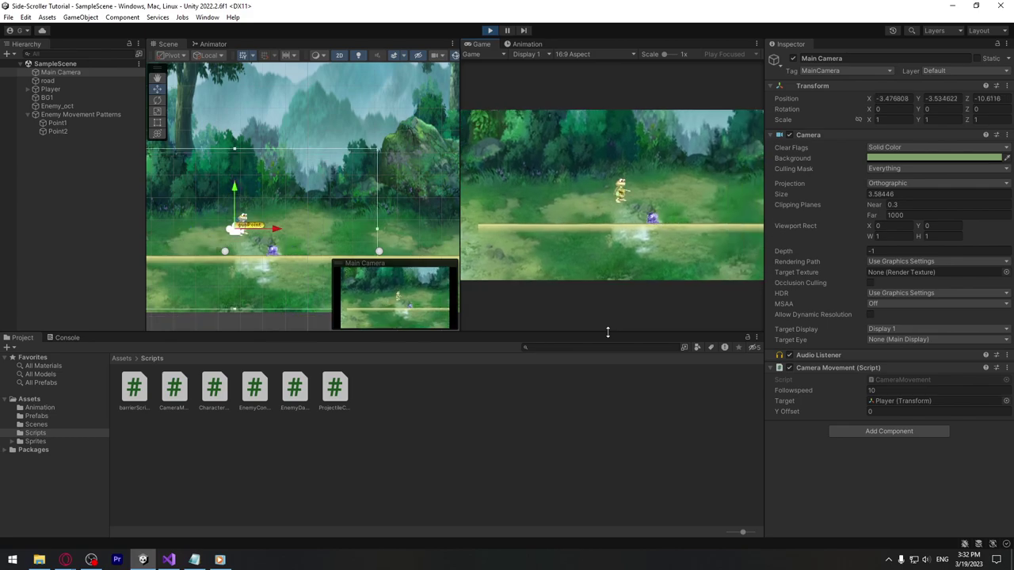
pyautogui.press('d')
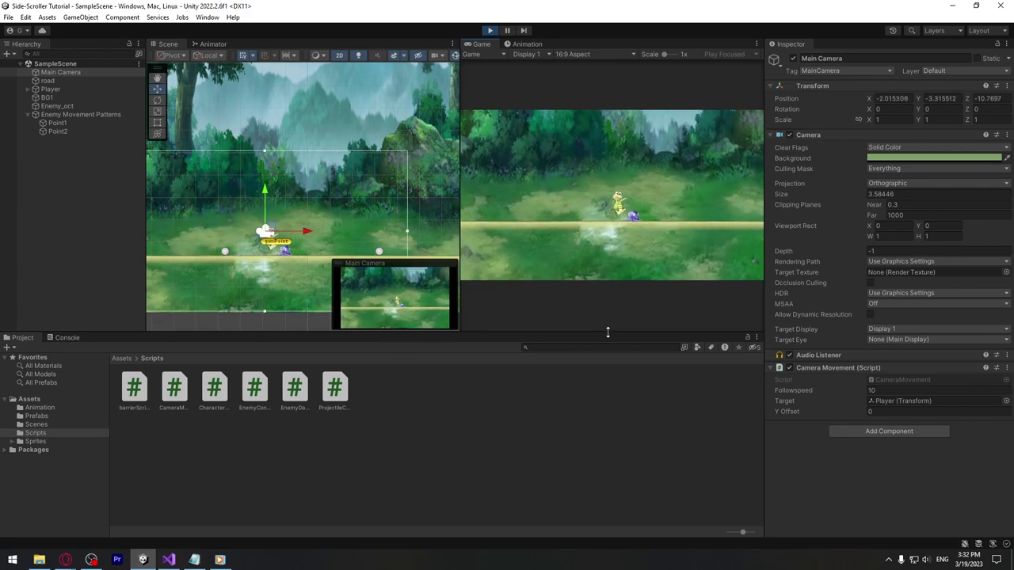
pyautogui.press('a')
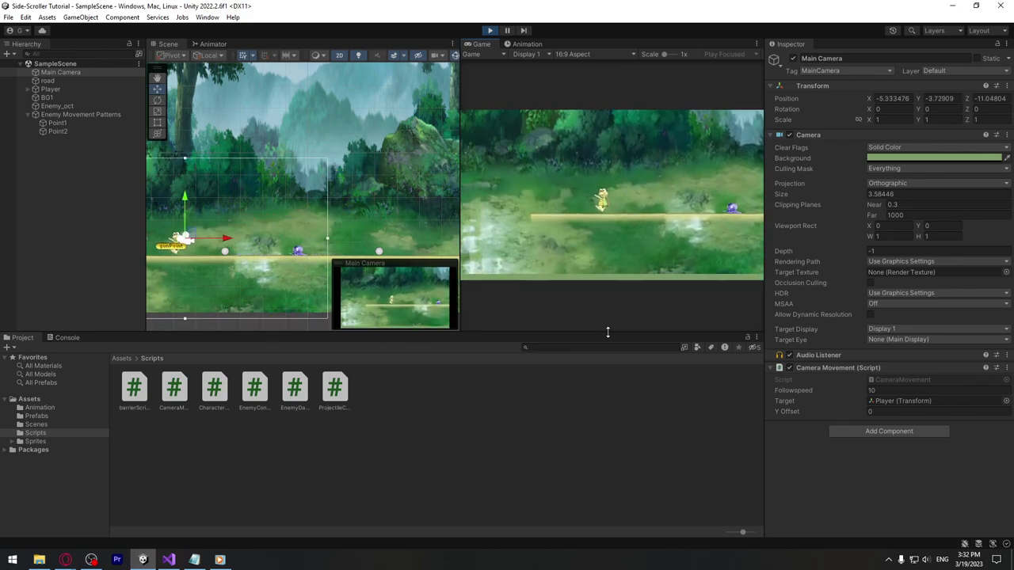
# Set the Camera Movement Y Offset to 1 and check the camera while moving the player
pyautogui.click(883, 412)
pyautogui.write('1')
pyautogui.click(616, 278)
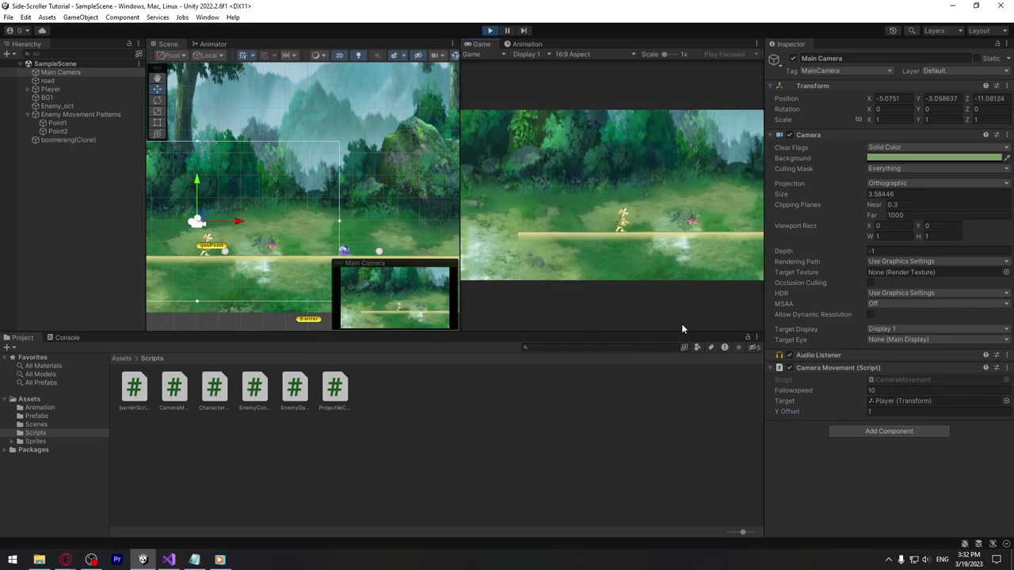
pyautogui.press('d')
pyautogui.press('a')
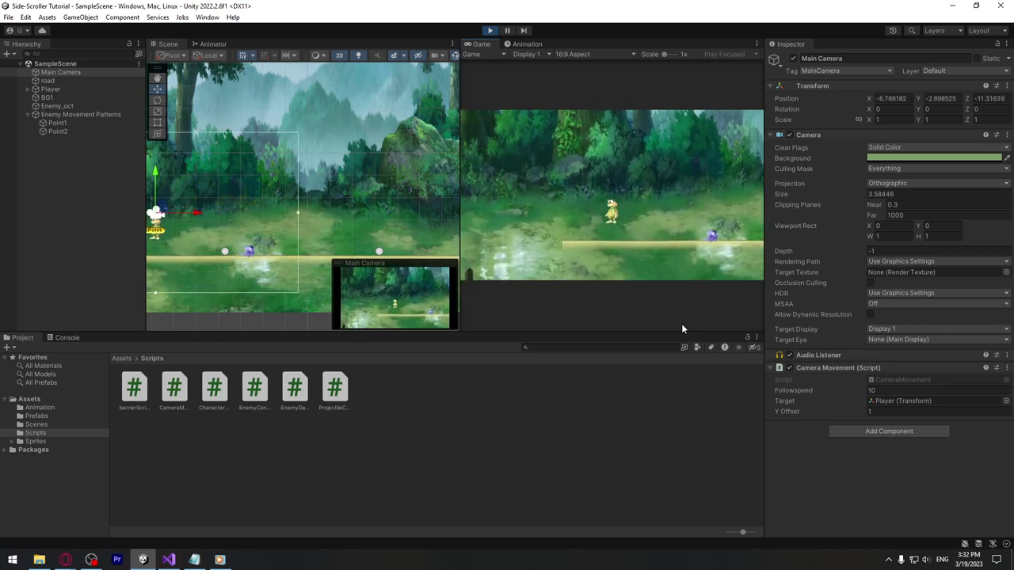
pyautogui.press('d')
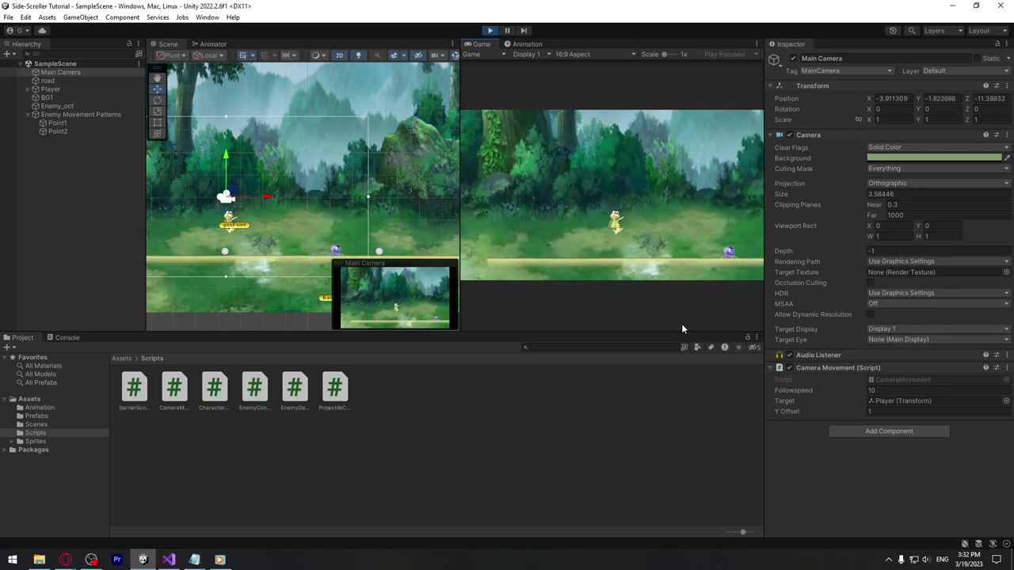